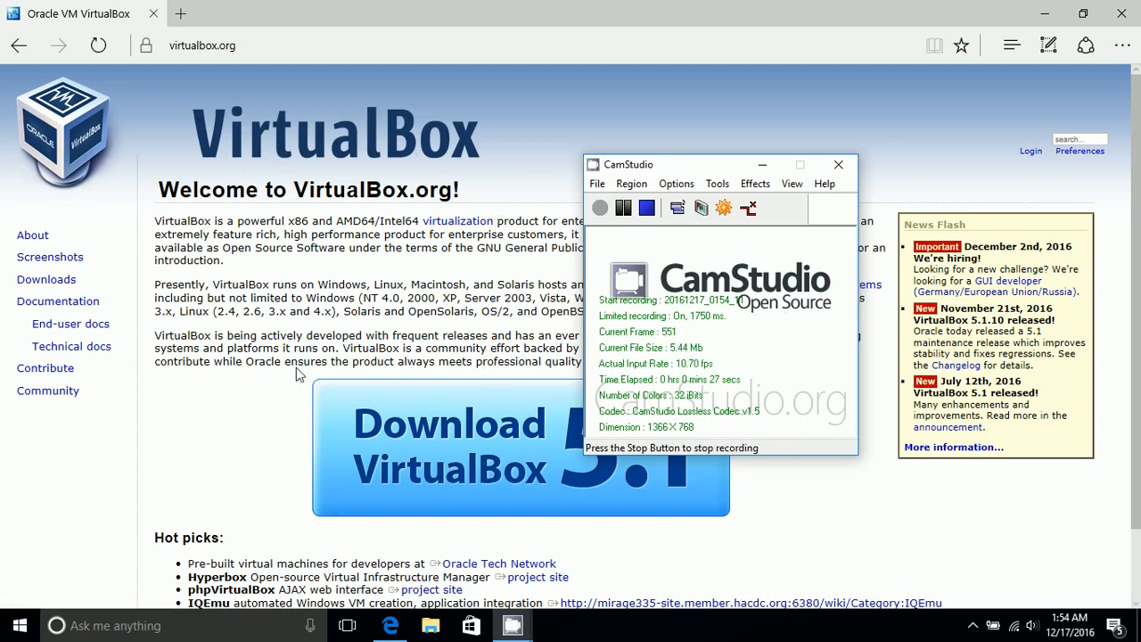
Step: Launch the VirtualBox-5.1.10-112026-Win installer from the Downloads folder in File Explorer
{"action": "left_click", "coordinate": [433, 626]}
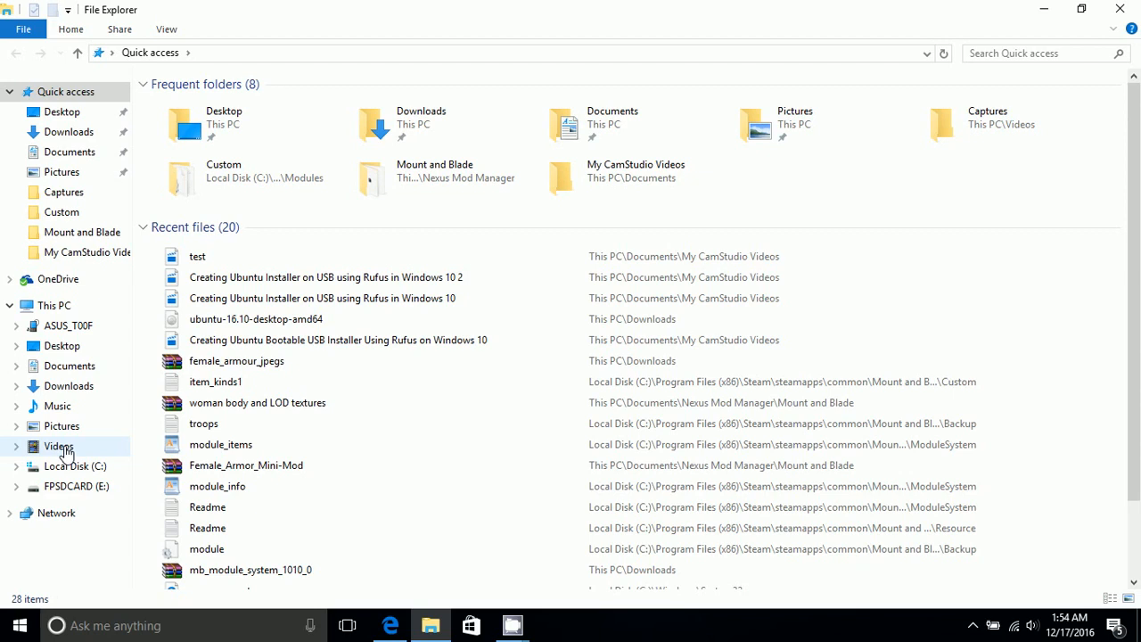
{"action": "left_click", "coordinate": [75, 385]}
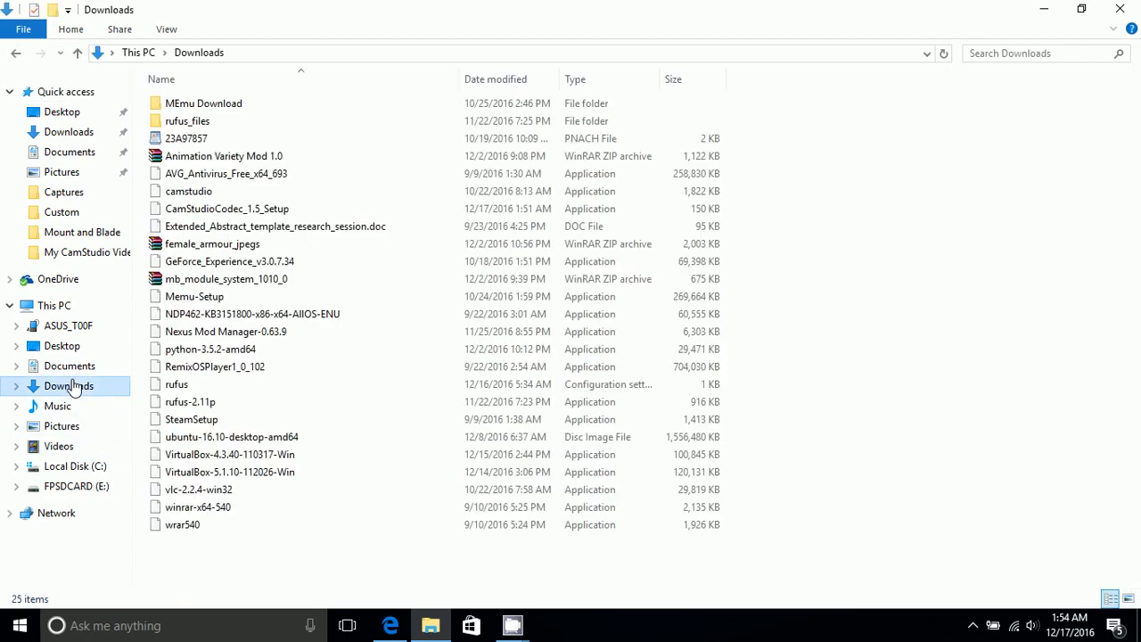
{"action": "left_click", "coordinate": [223, 473]}
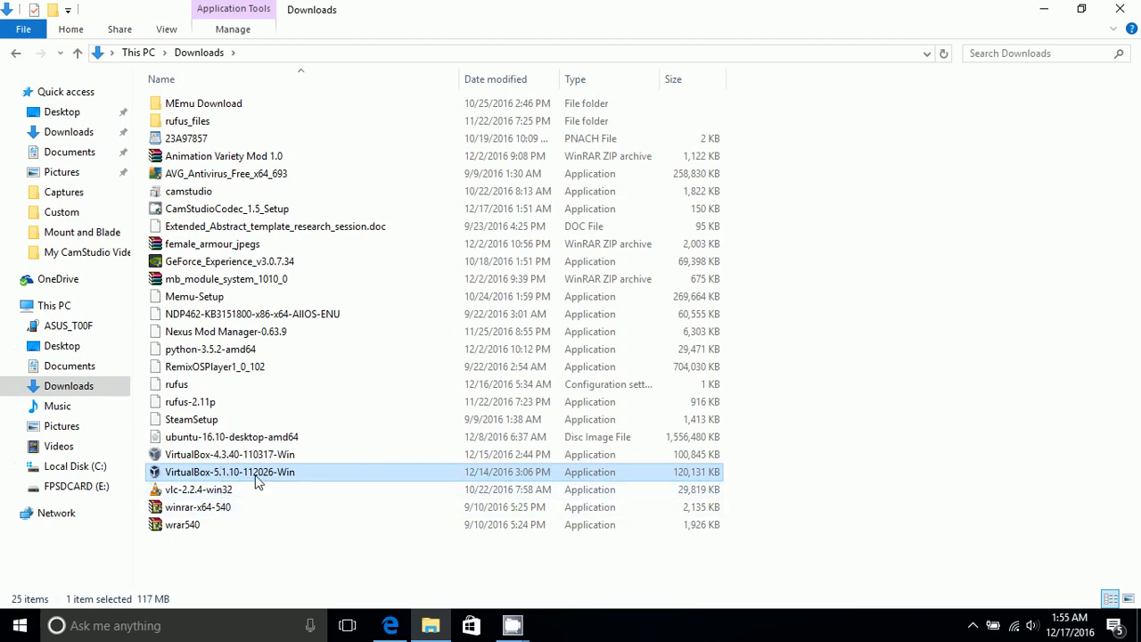
{"action": "double_click", "coordinate": [256, 477]}
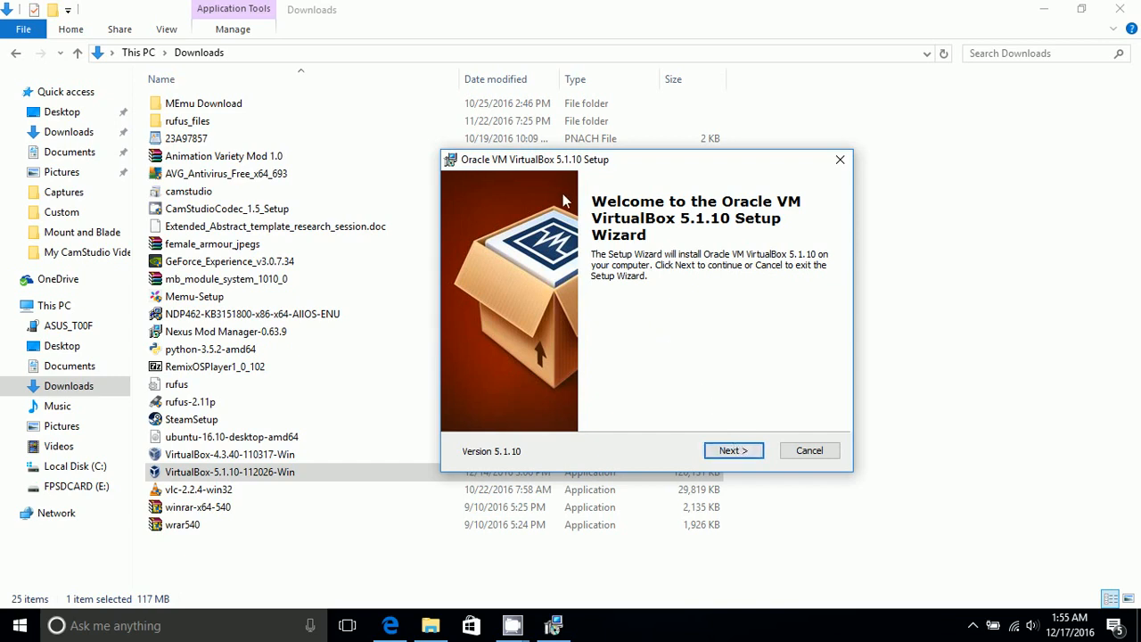
Step: Proceed through the setup wizard, accepting the default features and the install location C:\Program Files\Oracle\VirtualBox\
{"action": "left_click_drag", "start_coordinate": [562, 169], "coordinate": [651, 147]}
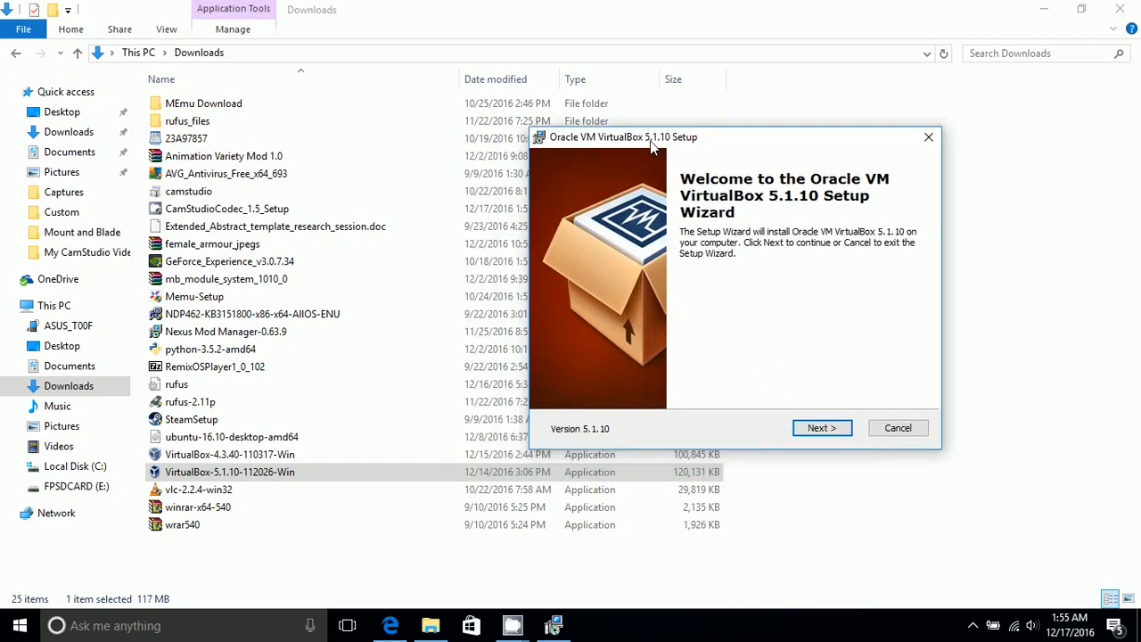
{"action": "left_click", "coordinate": [828, 431]}
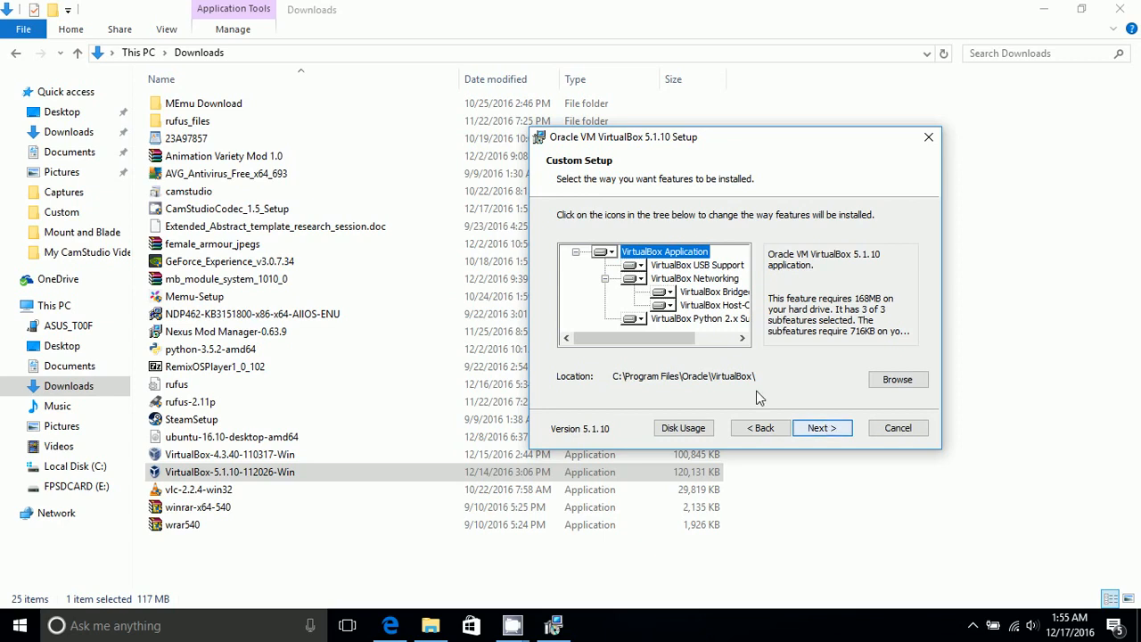
{"action": "mouse_move", "coordinate": [664, 339]}
{"action": "left_mouse_down"}
{"action": "mouse_move", "coordinate": [786, 343]}
{"action": "mouse_move", "coordinate": [643, 344]}
{"action": "left_mouse_up"}
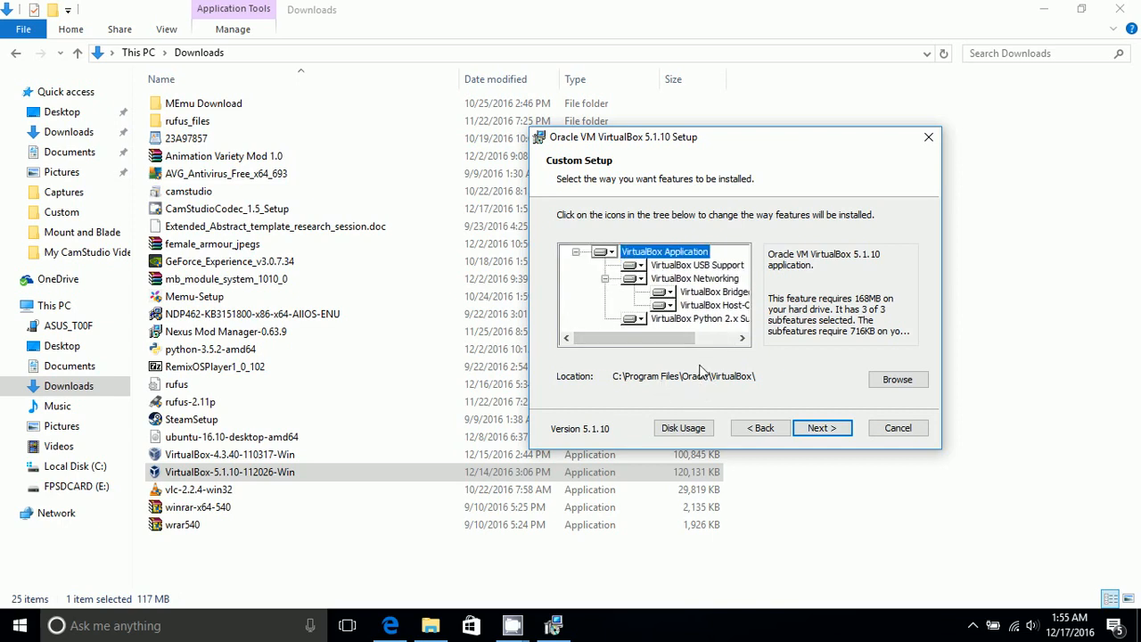
{"action": "left_click", "coordinate": [807, 431]}
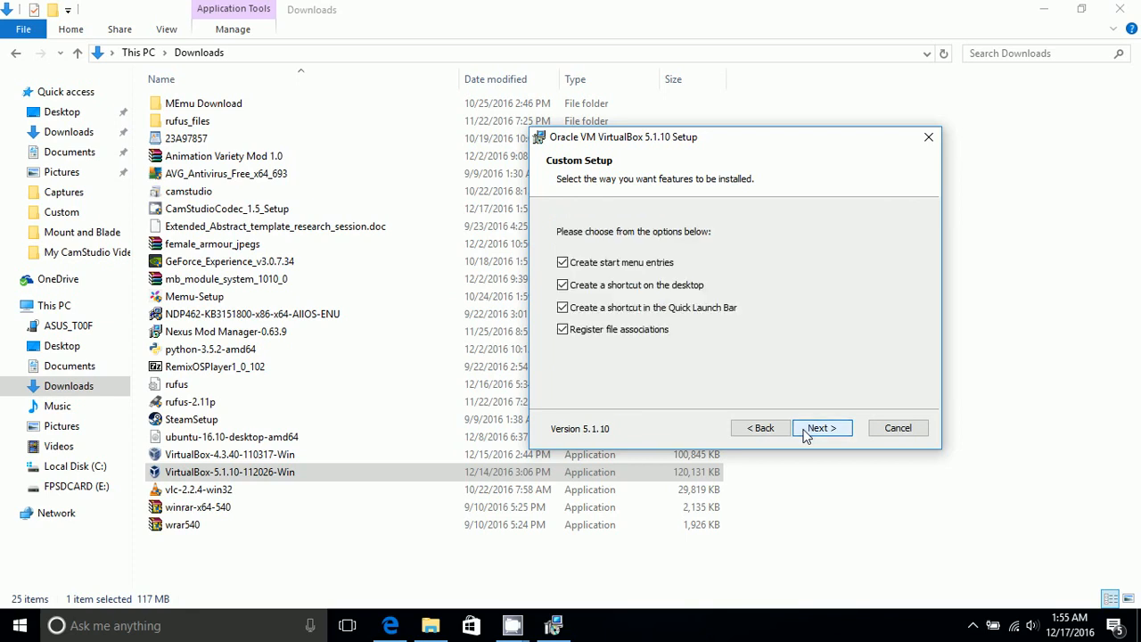
Step: Disable creating Start menu entries and a desktop shortcut, and accept the remaining setup options
{"action": "left_click", "coordinate": [638, 268]}
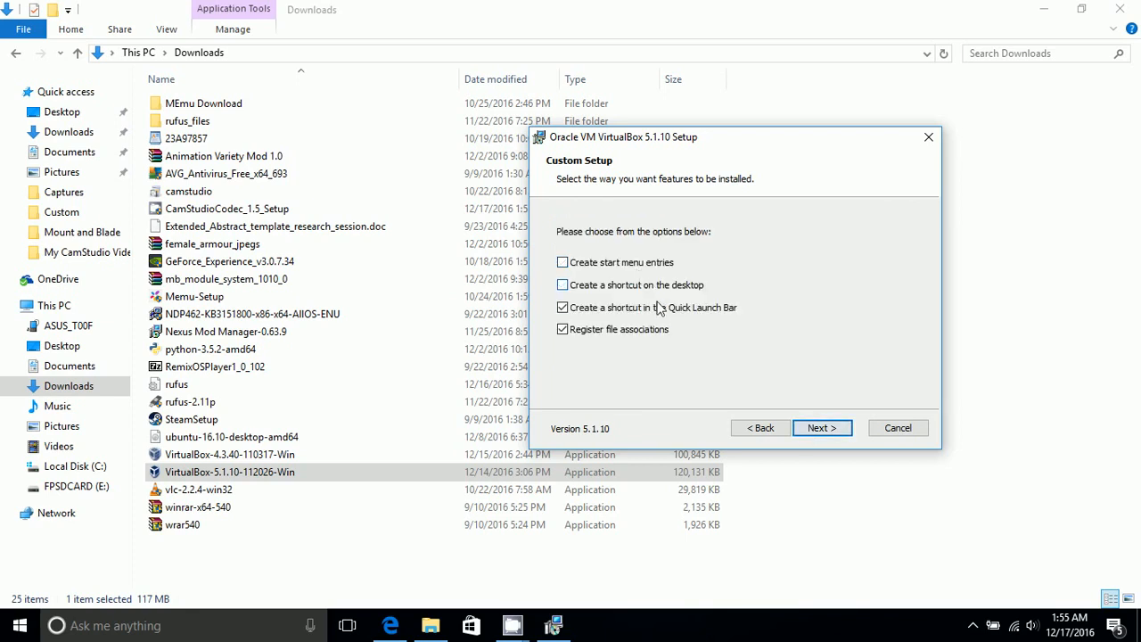
{"action": "left_click", "coordinate": [609, 286]}
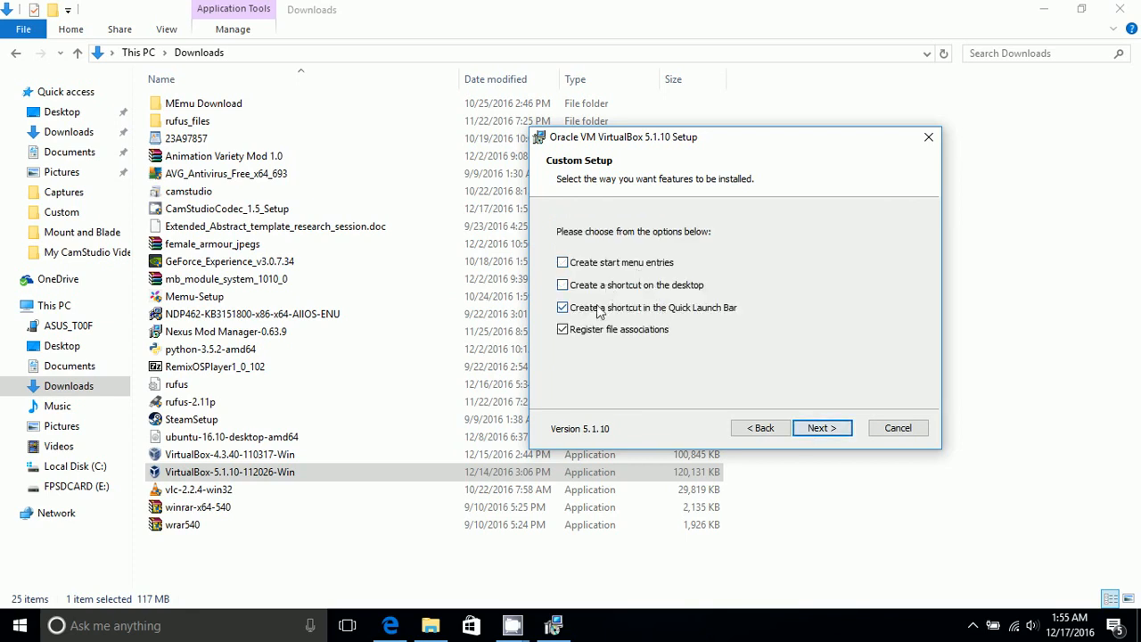
{"action": "left_click", "coordinate": [816, 428]}
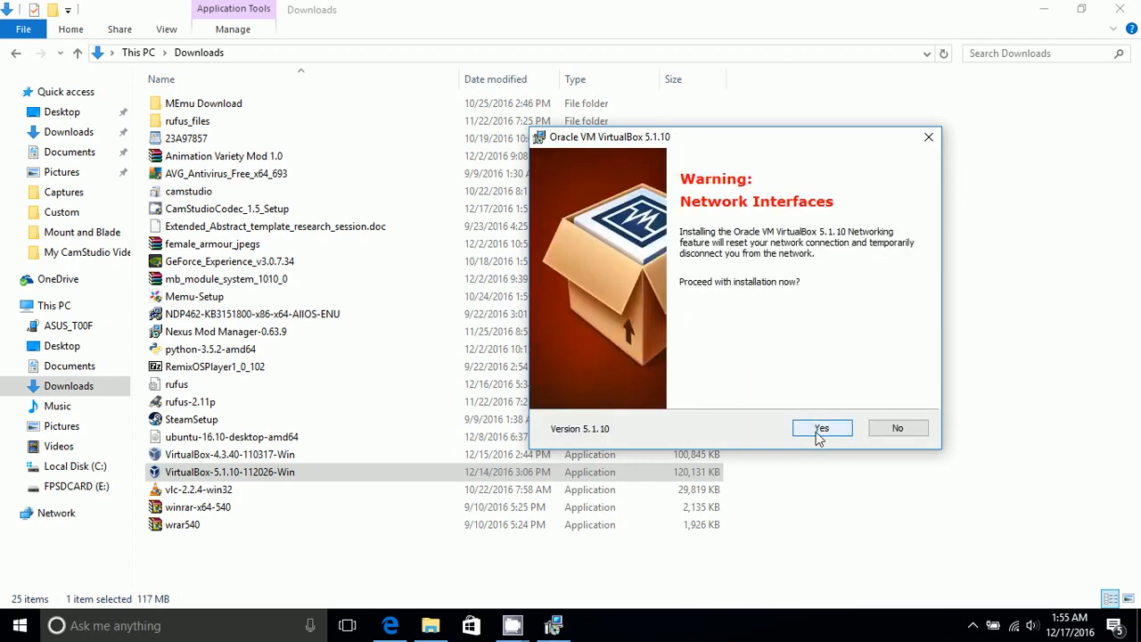
Step: Run the VirtualBox installation past the network interfaces warning and finish it with the option to start VirtualBox enabled, showing its window
{"action": "left_click", "coordinate": [817, 433]}
{"action": "left_click", "coordinate": [818, 431]}
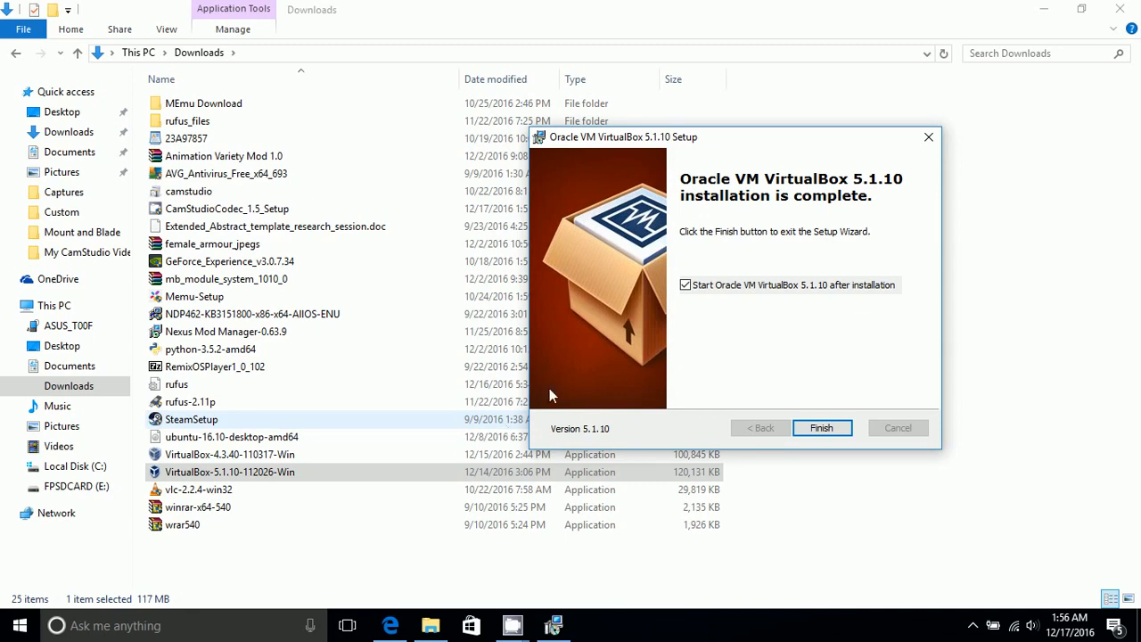
{"action": "left_click_drag", "start_coordinate": [706, 143], "coordinate": [553, 201]}
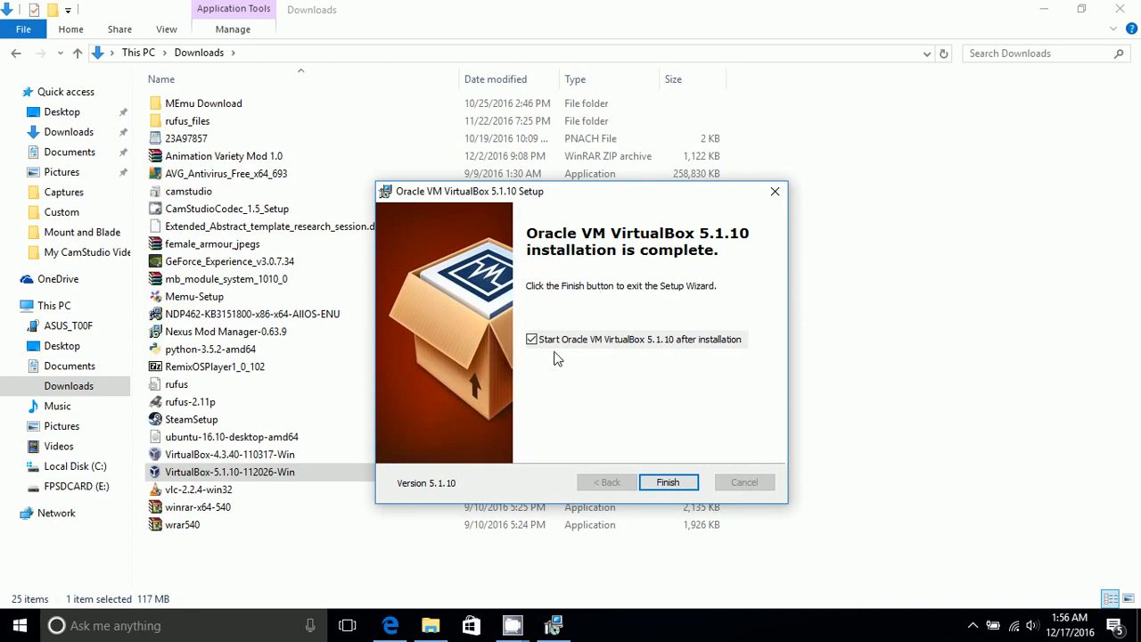
{"action": "left_click", "coordinate": [667, 482]}
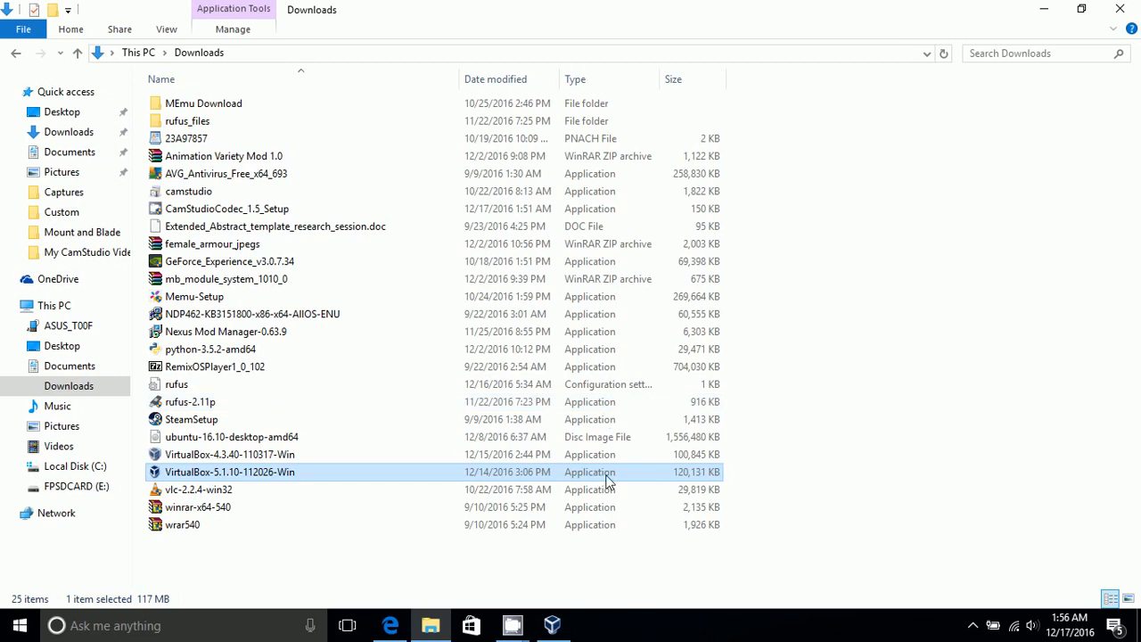
{"action": "left_click", "coordinate": [552, 625]}
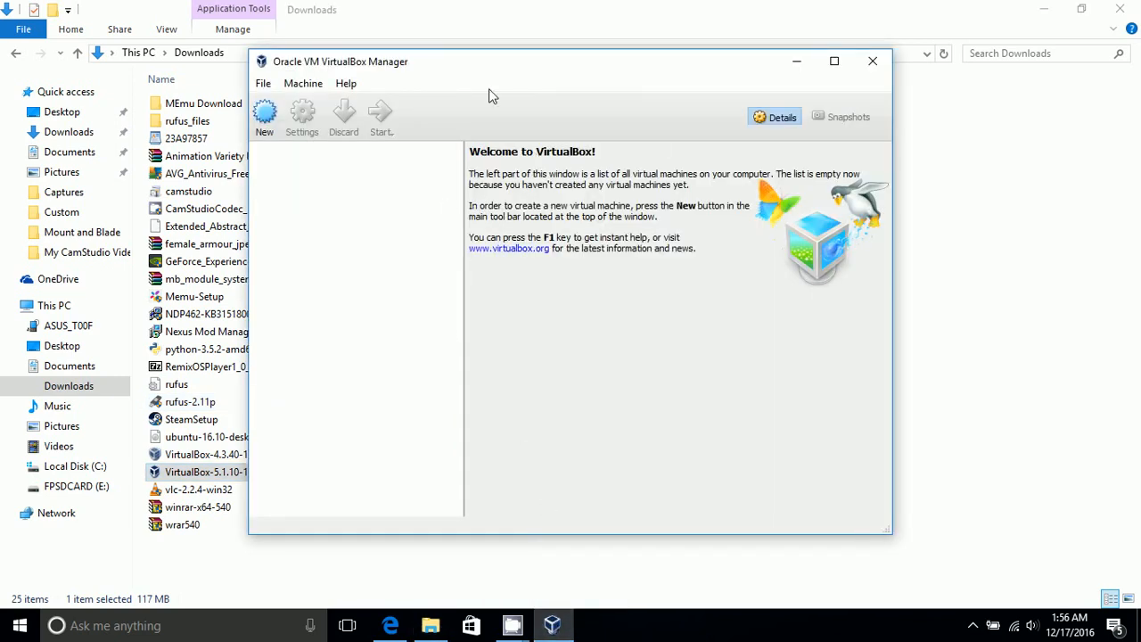
Step: Switch to the CamStudio recorder window
{"action": "left_click", "coordinate": [512, 624]}
{"action": "mouse_move", "coordinate": [445, 558]}
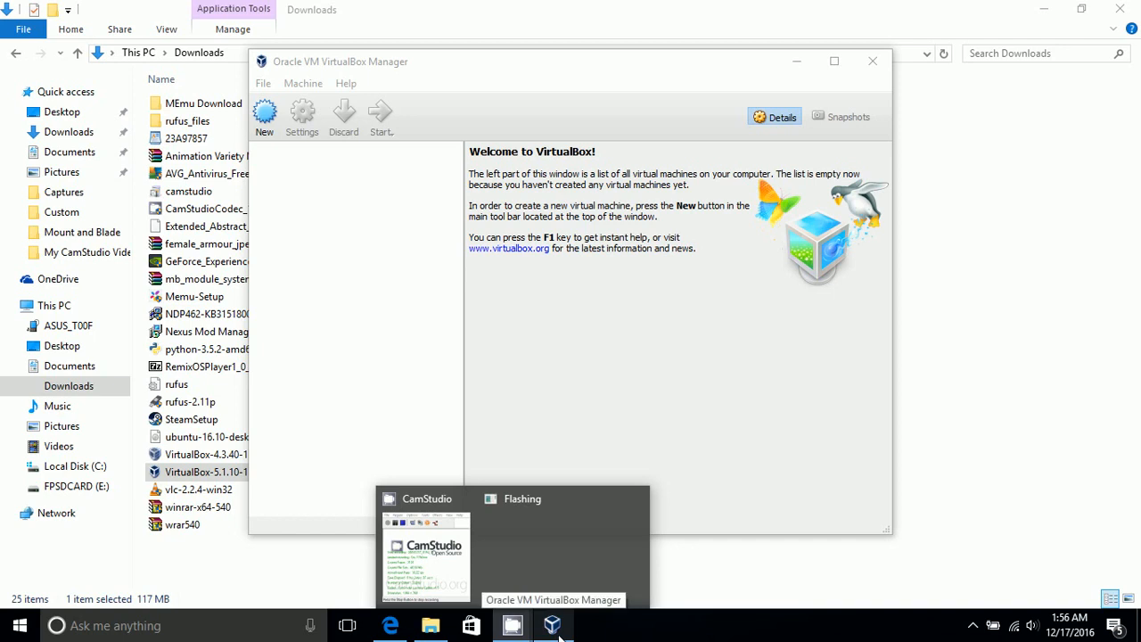
{"action": "left_click", "coordinate": [445, 564]}
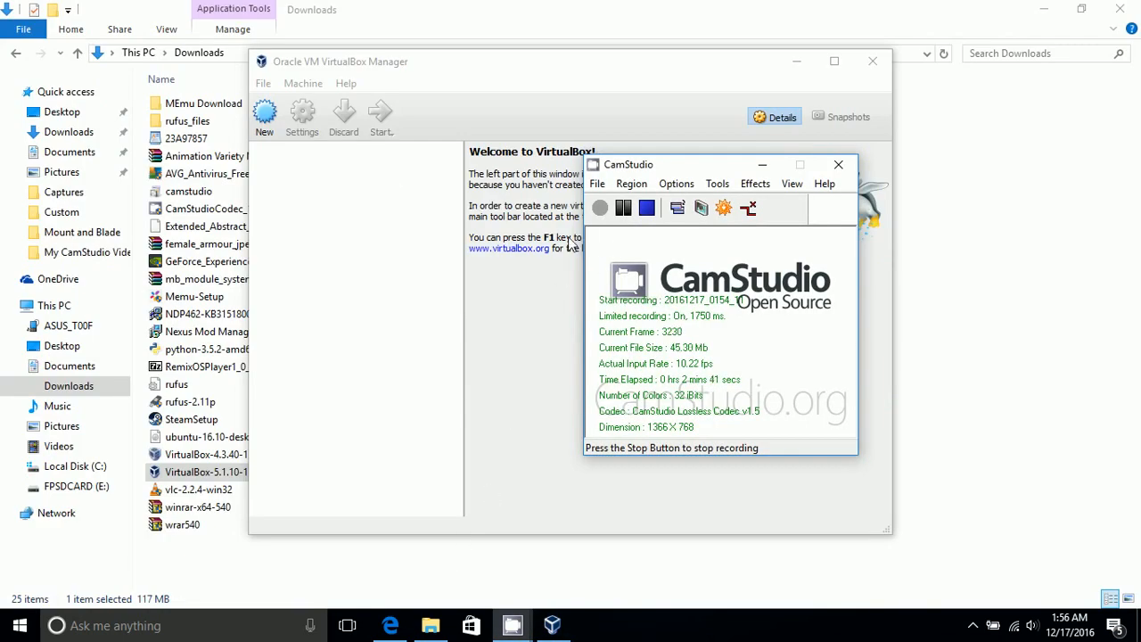
Step: Close the VirtualBox Manager, the Downloads folder window and the browser
{"action": "left_click", "coordinate": [861, 65]}
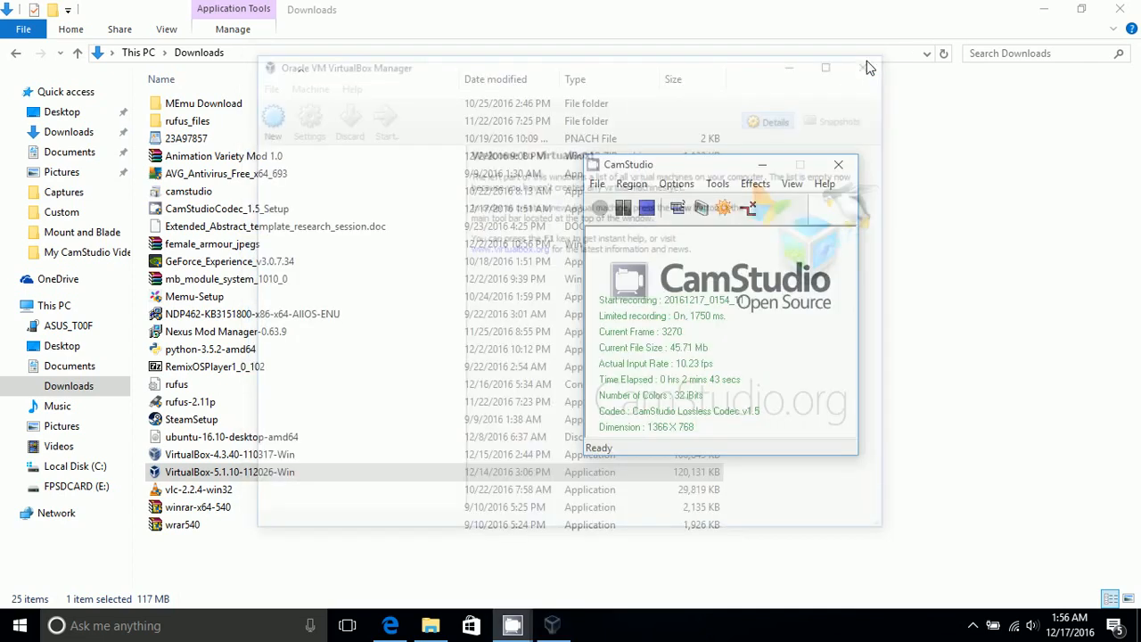
{"action": "left_click", "coordinate": [1117, 10]}
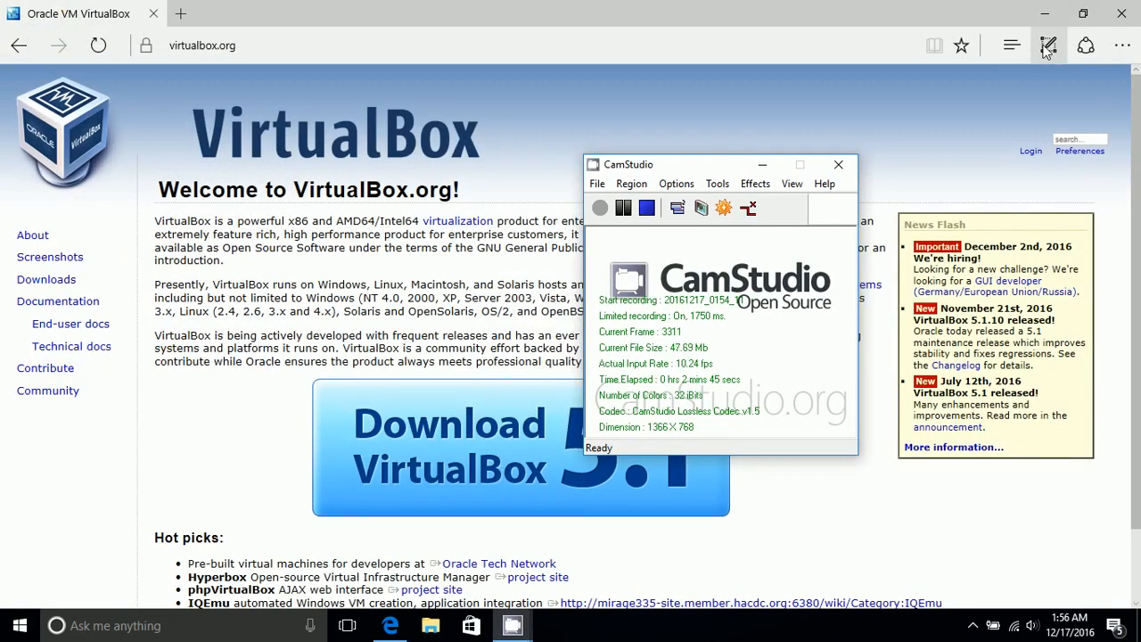
{"action": "left_click", "coordinate": [1119, 11]}
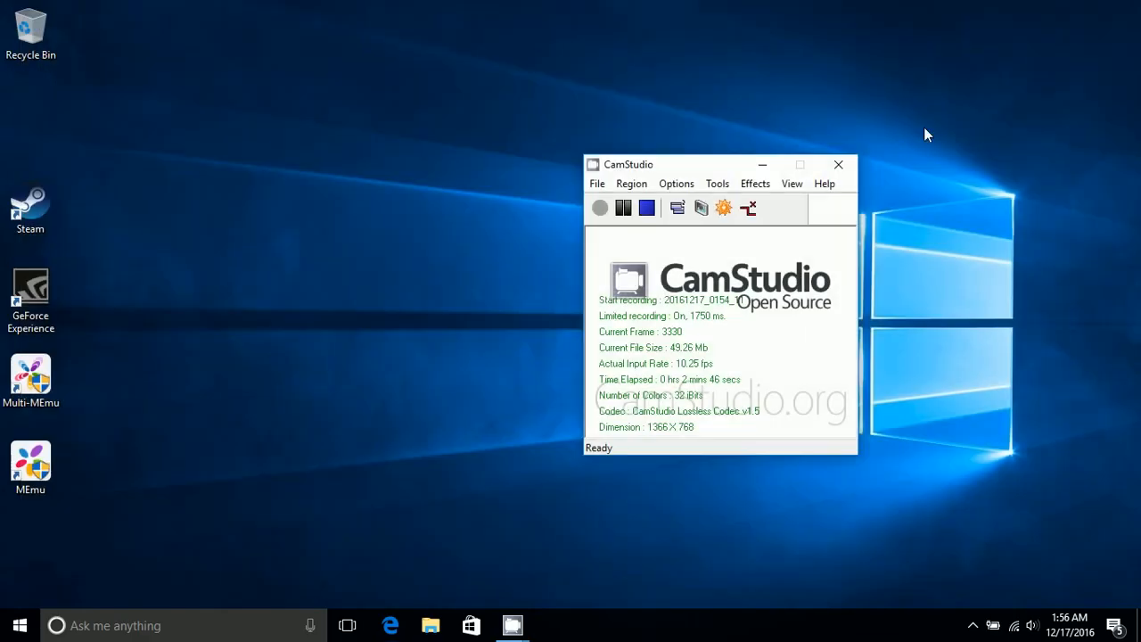
{"action": "left_click", "coordinate": [20, 625]}
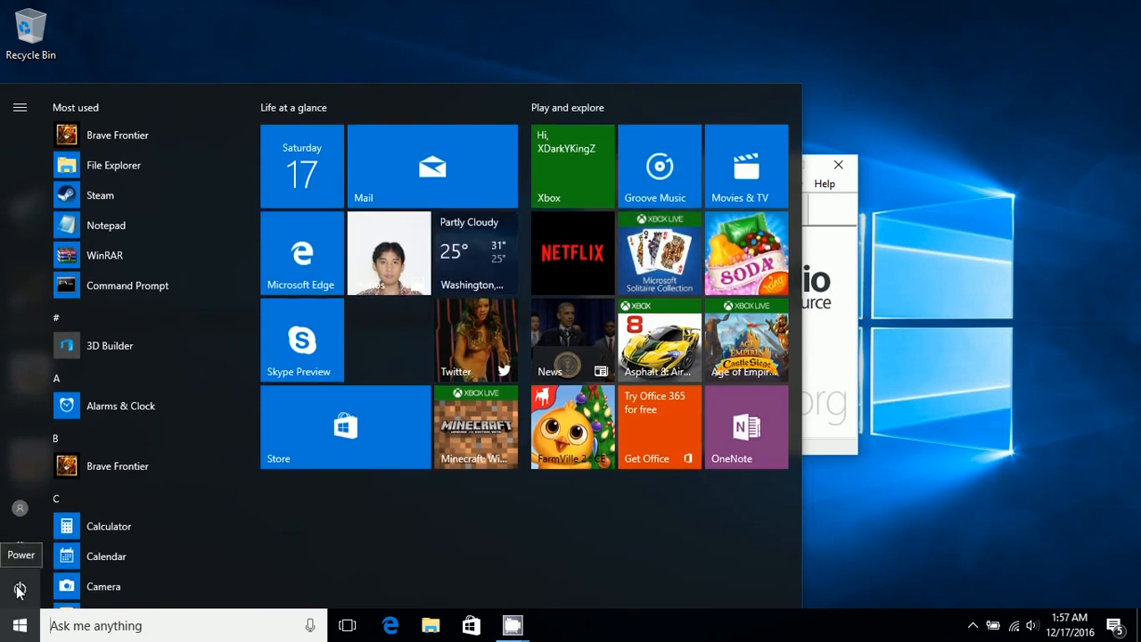
{"action": "left_click", "coordinate": [920, 450]}
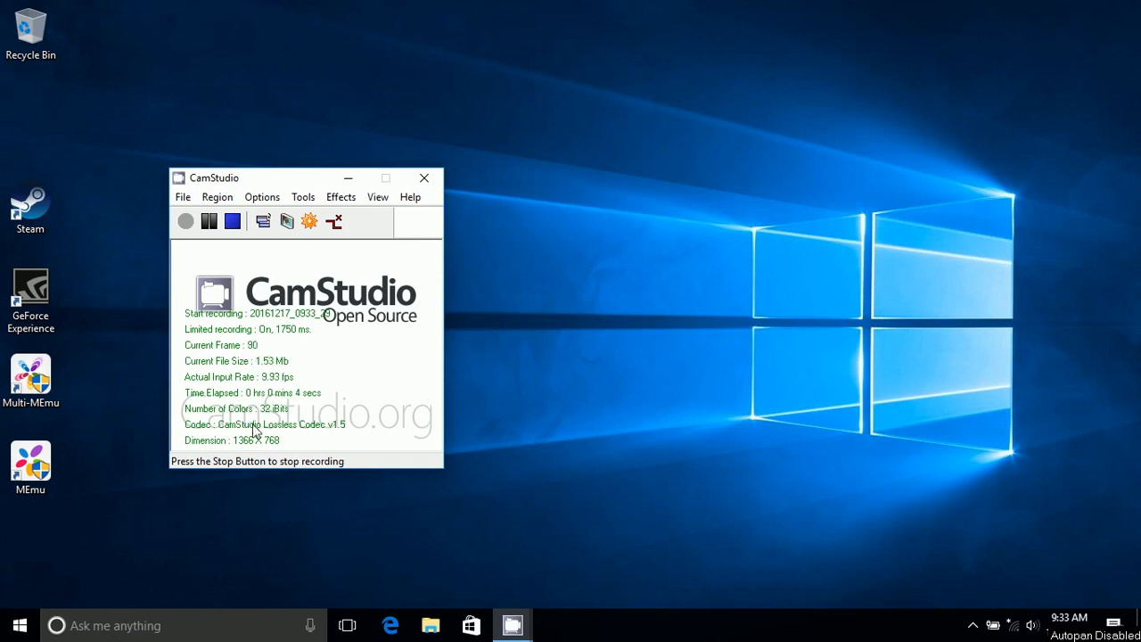
Step: Review the compressor and framerate settings in CamStudio's video options and dismiss them without changes
{"action": "left_click", "coordinate": [258, 197]}
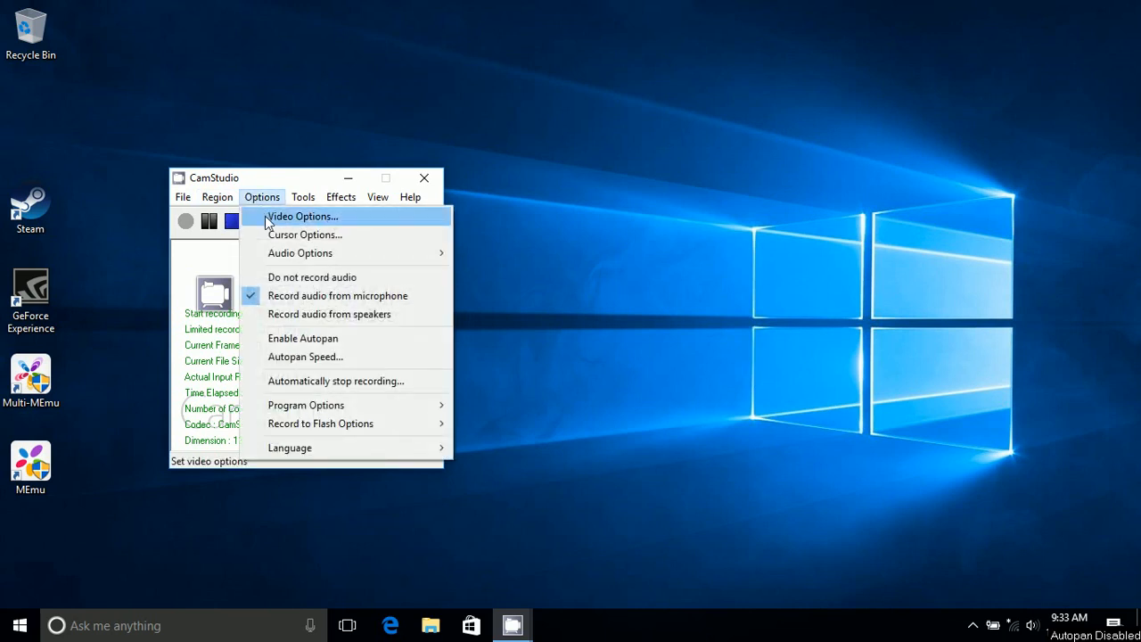
{"action": "left_click", "coordinate": [265, 218]}
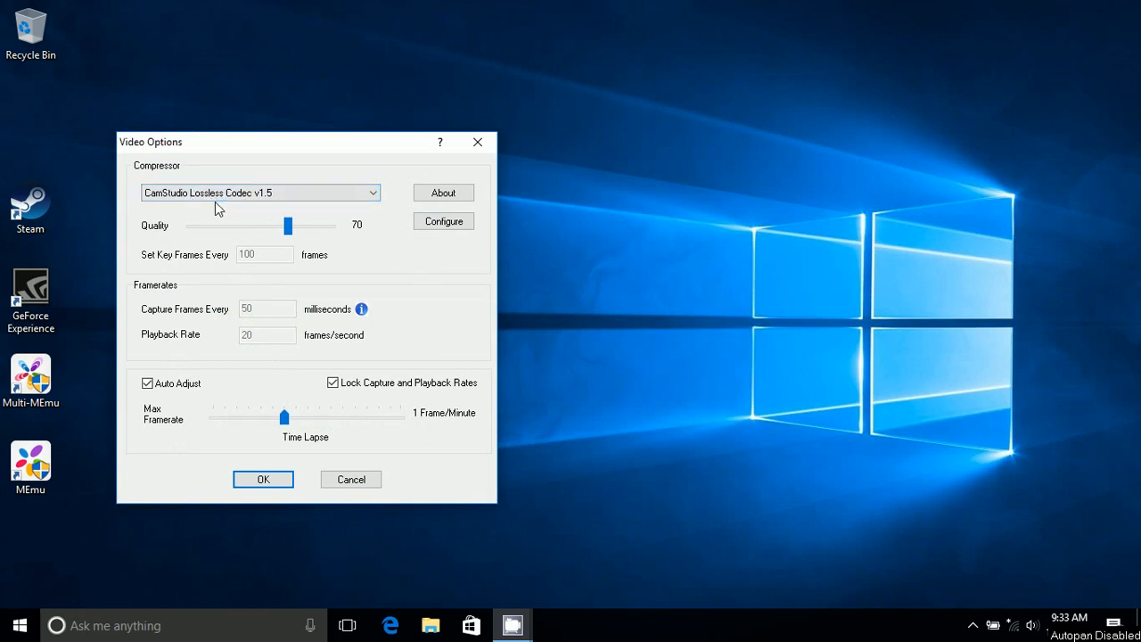
{"action": "left_click", "coordinate": [477, 144]}
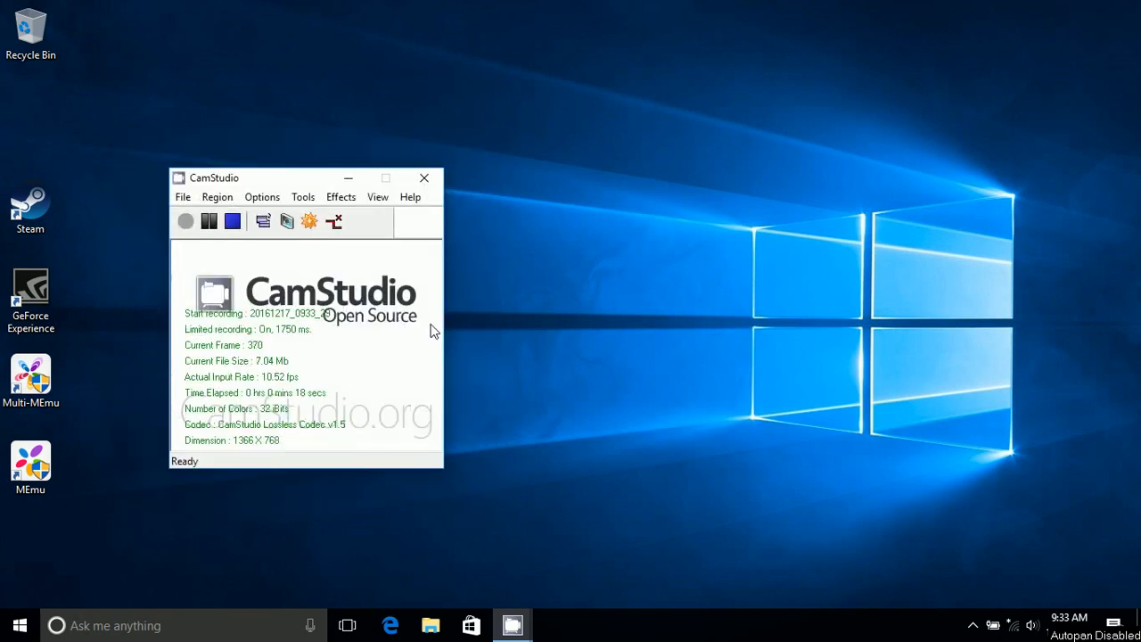
Step: Search Windows for "virtualbox"
{"action": "left_click", "coordinate": [20, 625]}
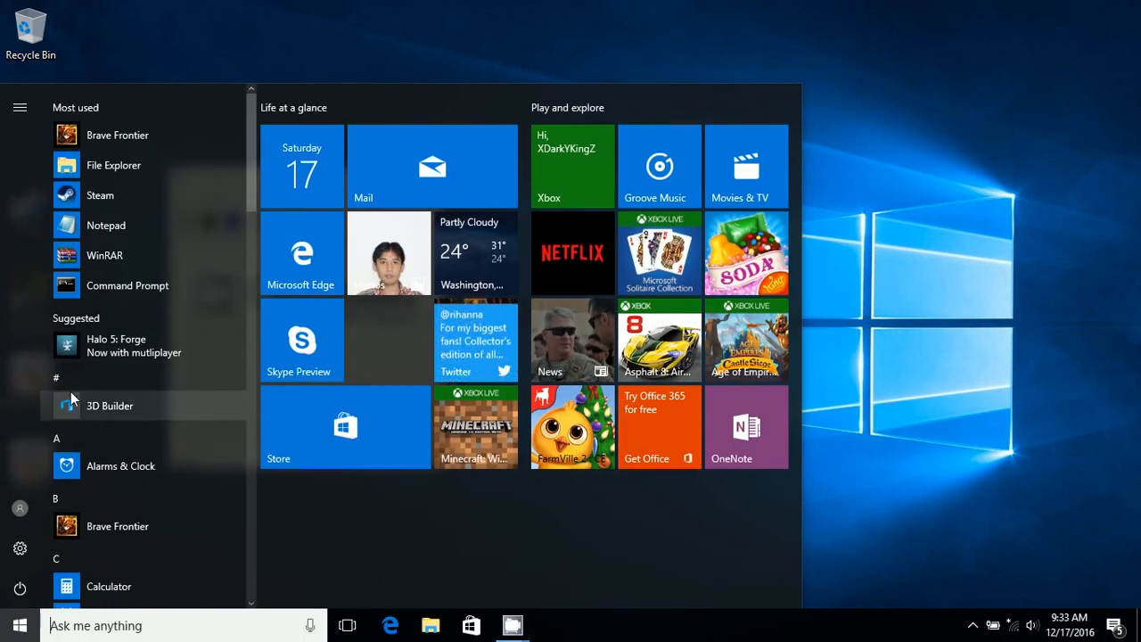
{"action": "type", "text": "virt"}
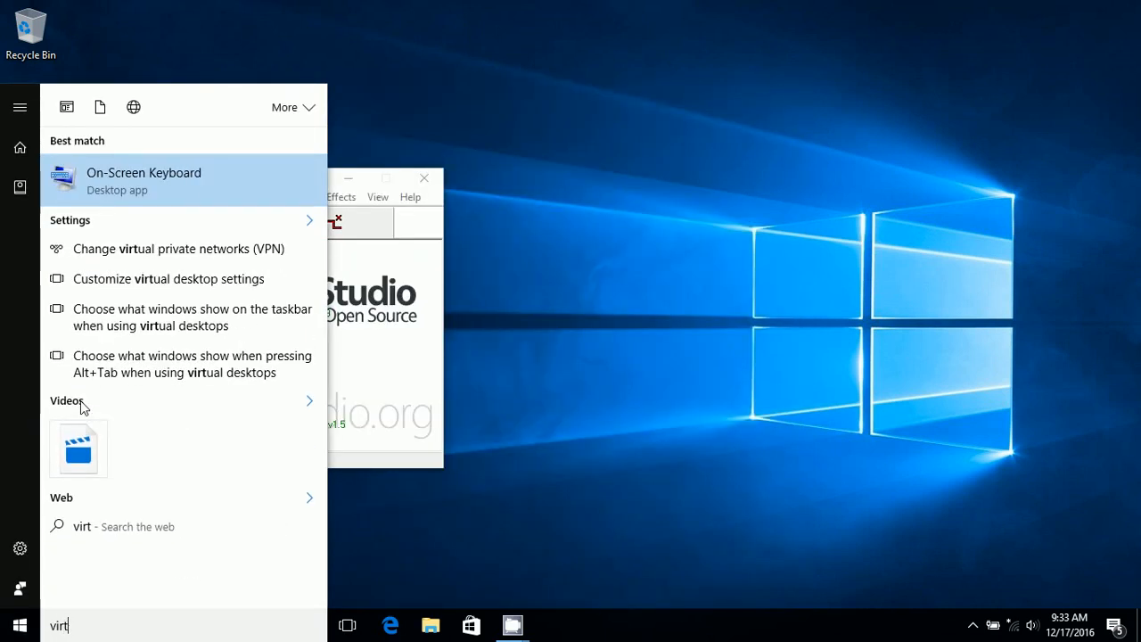
{"action": "type", "text": "ua"}
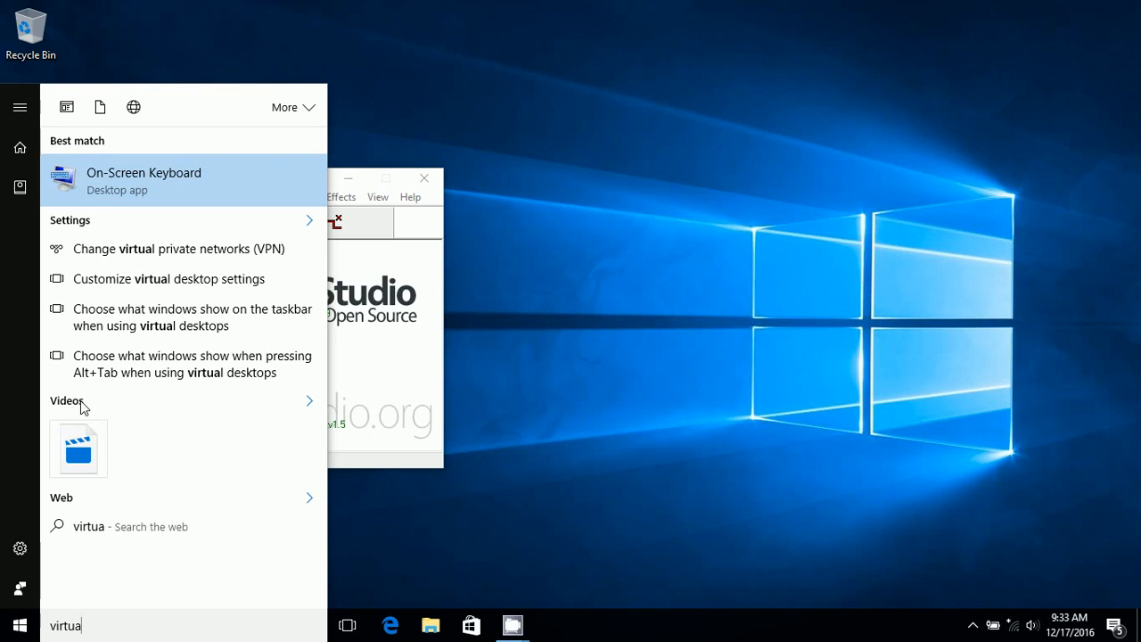
{"action": "type", "text": "l"}
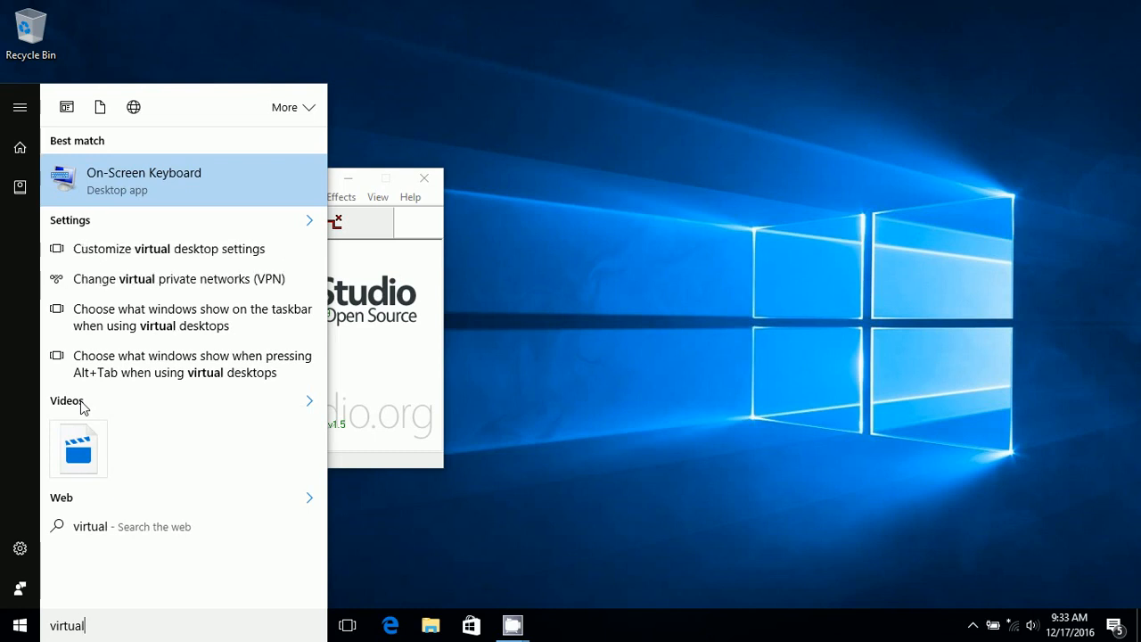
{"action": "type", "text": "b"}
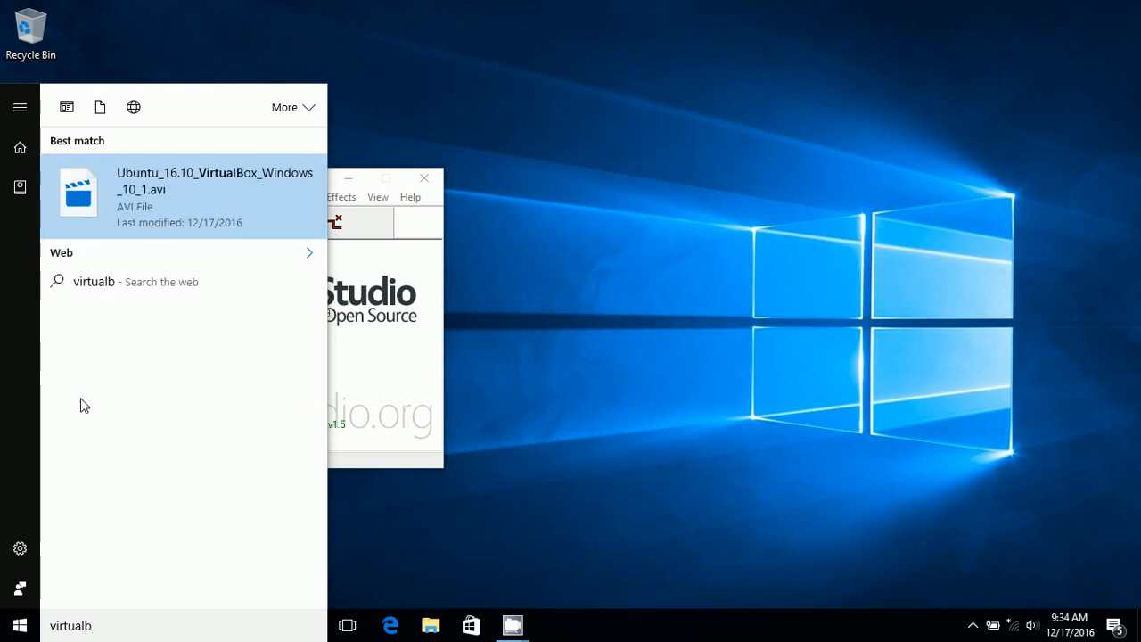
{"action": "type", "text": "ox"}
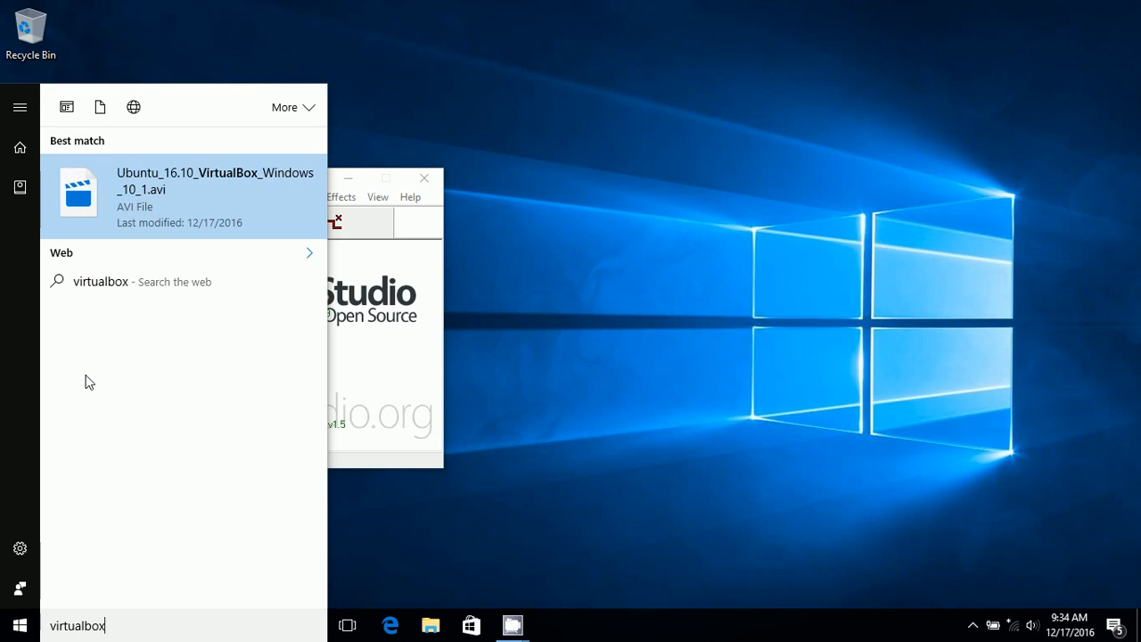
Step: Replace the Windows search term with "oracle"
{"action": "key", "text": "BackSpace"}
{"action": "key", "text": "BackSpace"}
{"action": "key", "text": "BackSpace"}
{"action": "key", "text": "BackSpace"}
{"action": "key", "text": "BackSpace"}
{"action": "key", "text": "BackSpace"}
{"action": "key", "text": "BackSpace"}
{"action": "key", "text": "BackSpace"}
{"action": "key", "text": "BackSpace"}
{"action": "key", "text": "BackSpace"}
{"action": "type", "text": "o"}
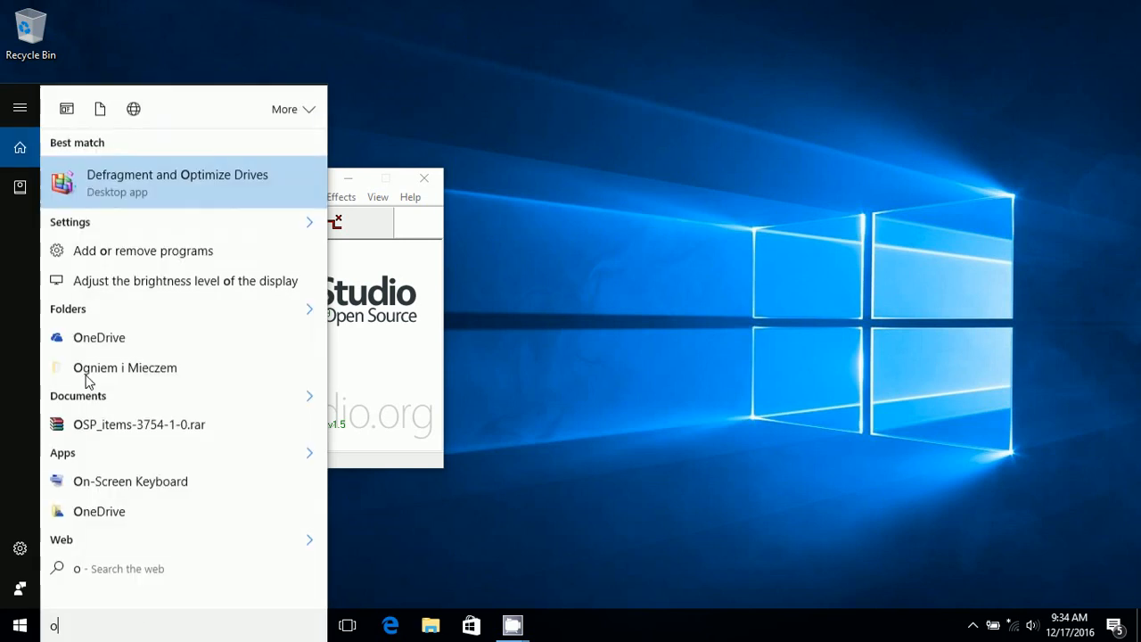
{"action": "type", "text": "racle"}
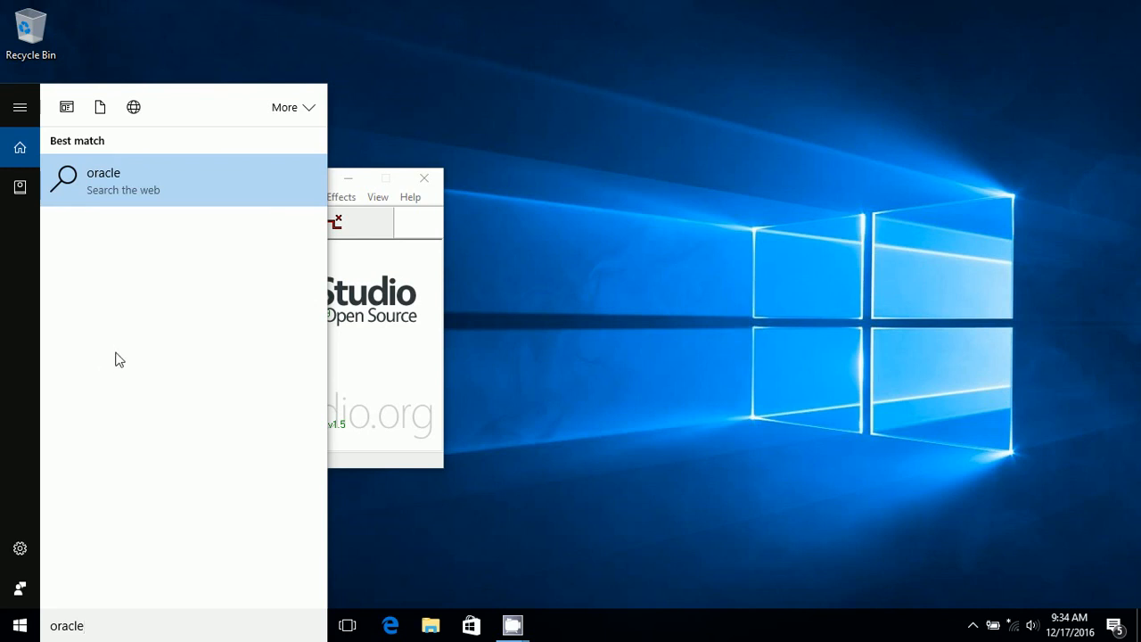
Step: Clear the Windows search and look through the Start menu's installed apps for an Oracle VirtualBox entry
{"action": "left_click", "coordinate": [9, 634]}
{"action": "left_click", "coordinate": [10, 634]}
{"action": "left_click", "coordinate": [10, 634]}
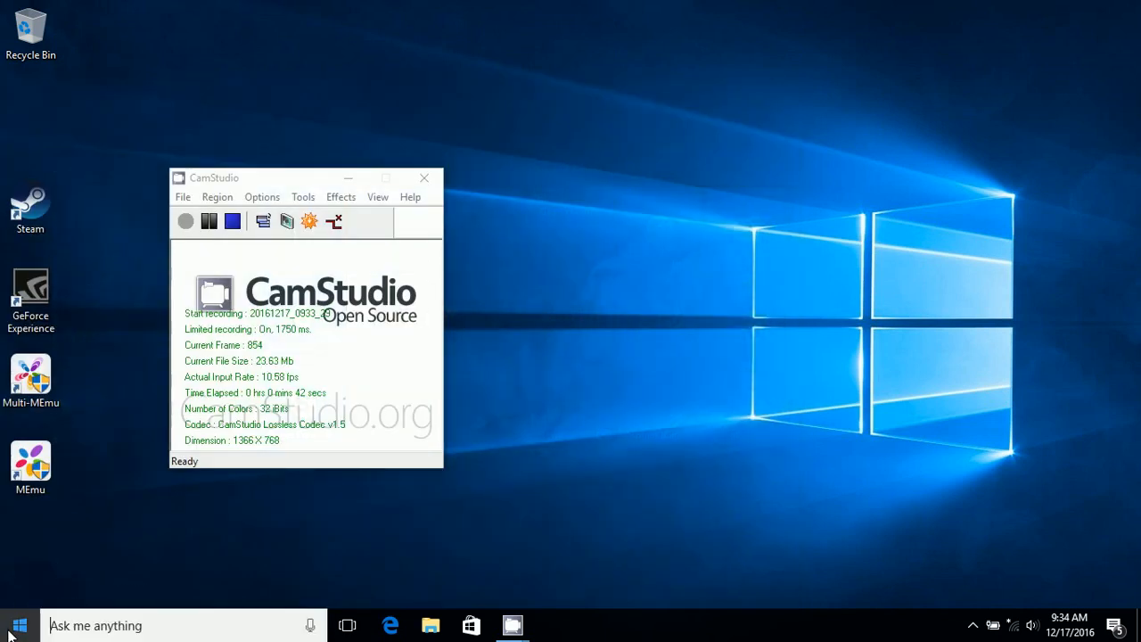
{"action": "scroll", "coordinate": [167, 422], "scroll_direction": "down", "scroll_amount": 8}
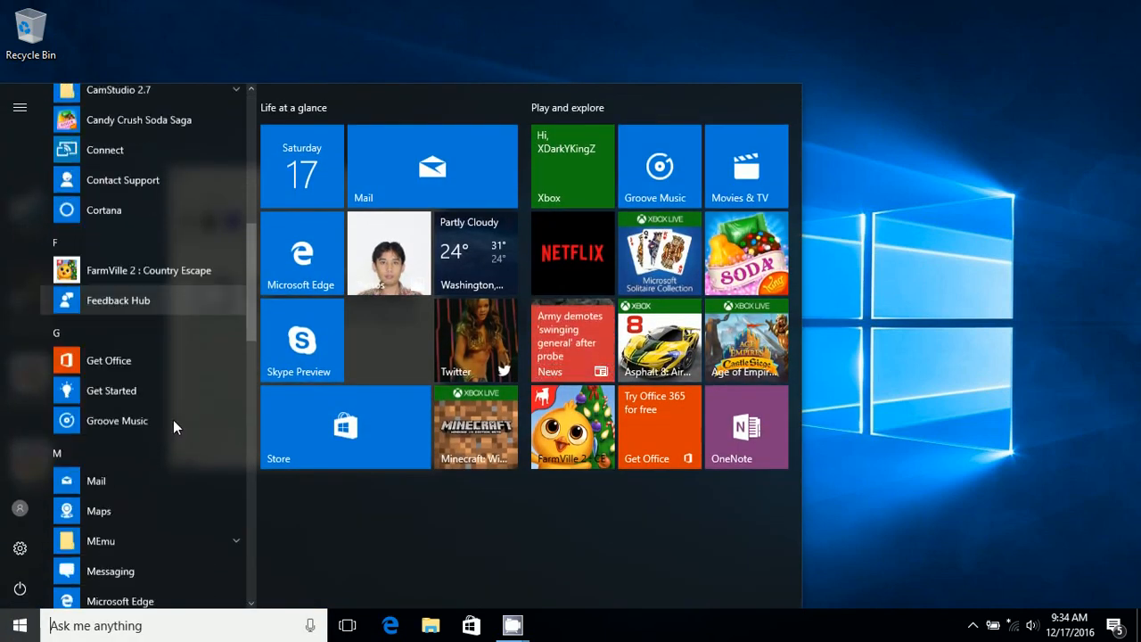
{"action": "scroll", "coordinate": [178, 418], "scroll_direction": "down", "scroll_amount": 7}
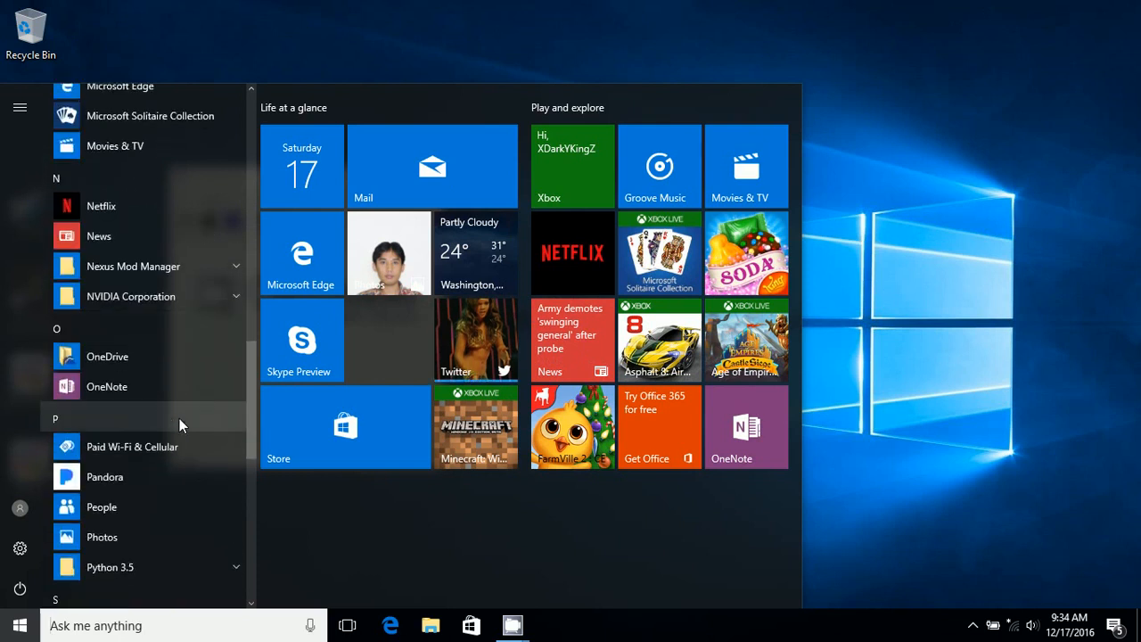
{"action": "scroll", "coordinate": [180, 417], "scroll_direction": "down", "scroll_amount": 6}
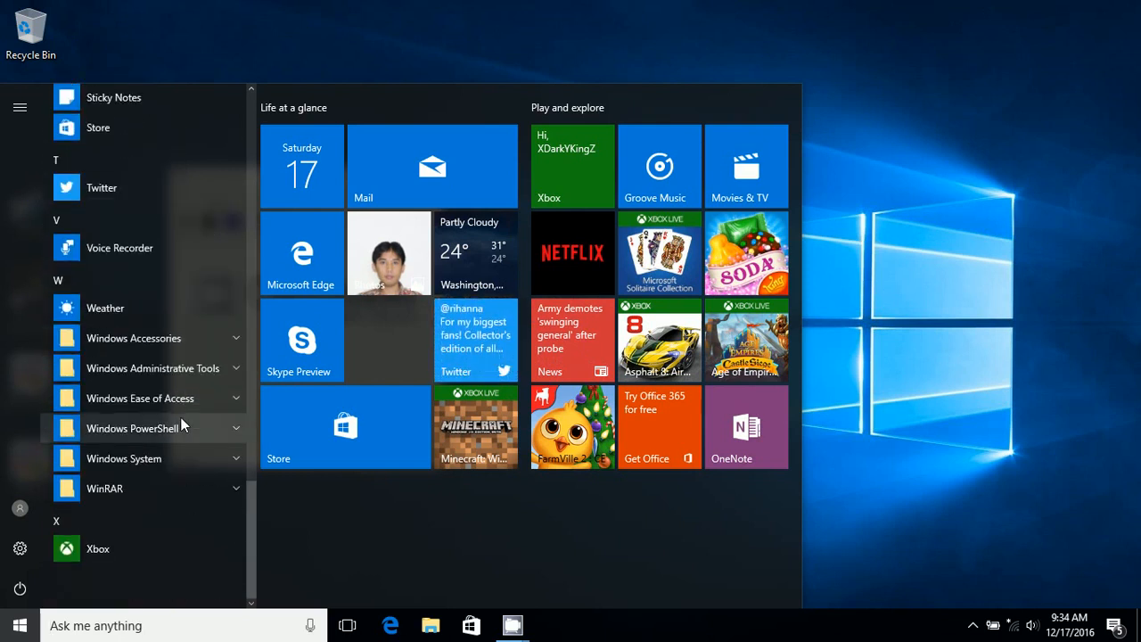
{"action": "scroll", "coordinate": [181, 417], "scroll_direction": "up", "scroll_amount": 5}
{"action": "scroll", "coordinate": [181, 418], "scroll_direction": "up", "scroll_amount": 5}
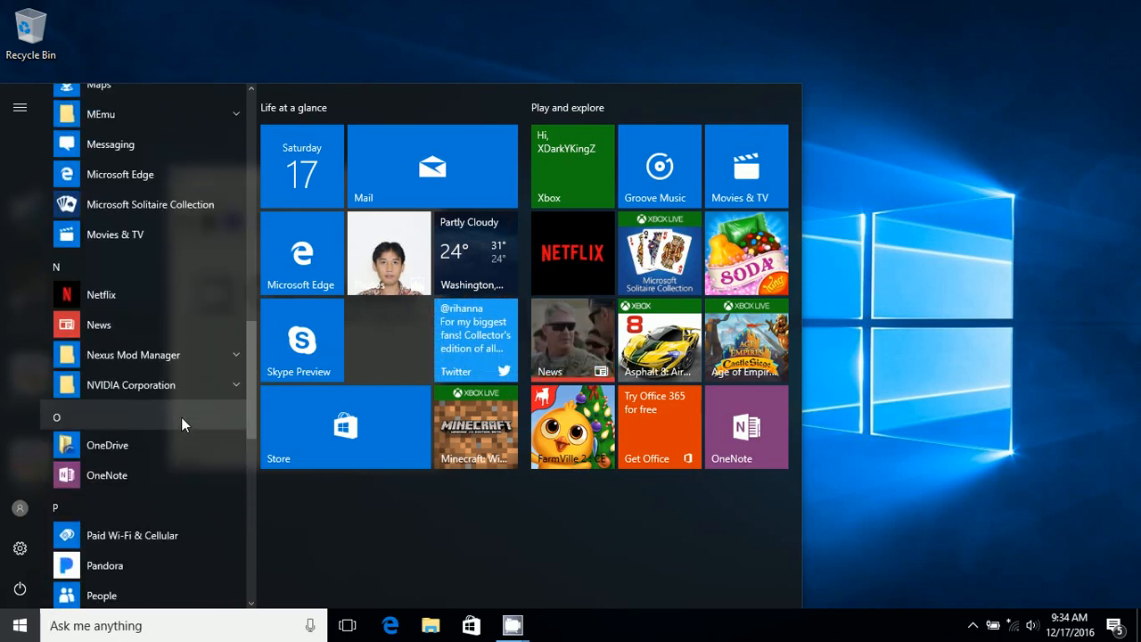
{"action": "scroll", "coordinate": [180, 417], "scroll_direction": "up", "scroll_amount": 5}
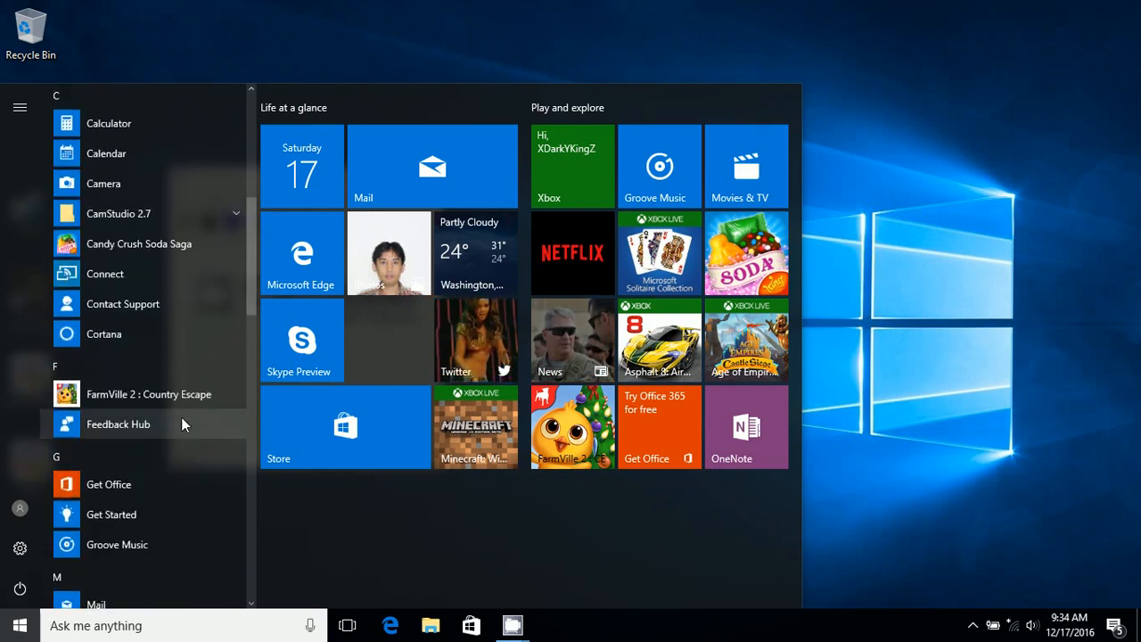
{"action": "scroll", "coordinate": [181, 418], "scroll_direction": "up", "scroll_amount": 4}
{"action": "scroll", "coordinate": [181, 417], "scroll_direction": "up", "scroll_amount": 1}
{"action": "scroll", "coordinate": [181, 417], "scroll_direction": "up", "scroll_amount": 3}
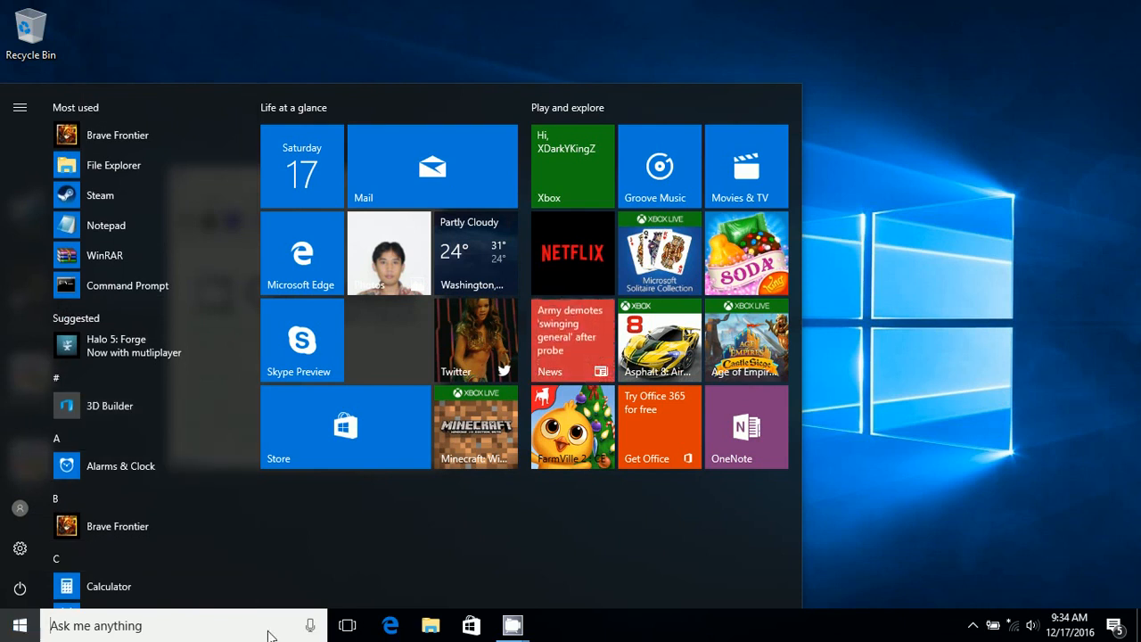
Step: Open the VirtualBox installation folder at C:\Program Files\Oracle\VirtualBox in File Explorer
{"action": "left_click", "coordinate": [430, 625]}
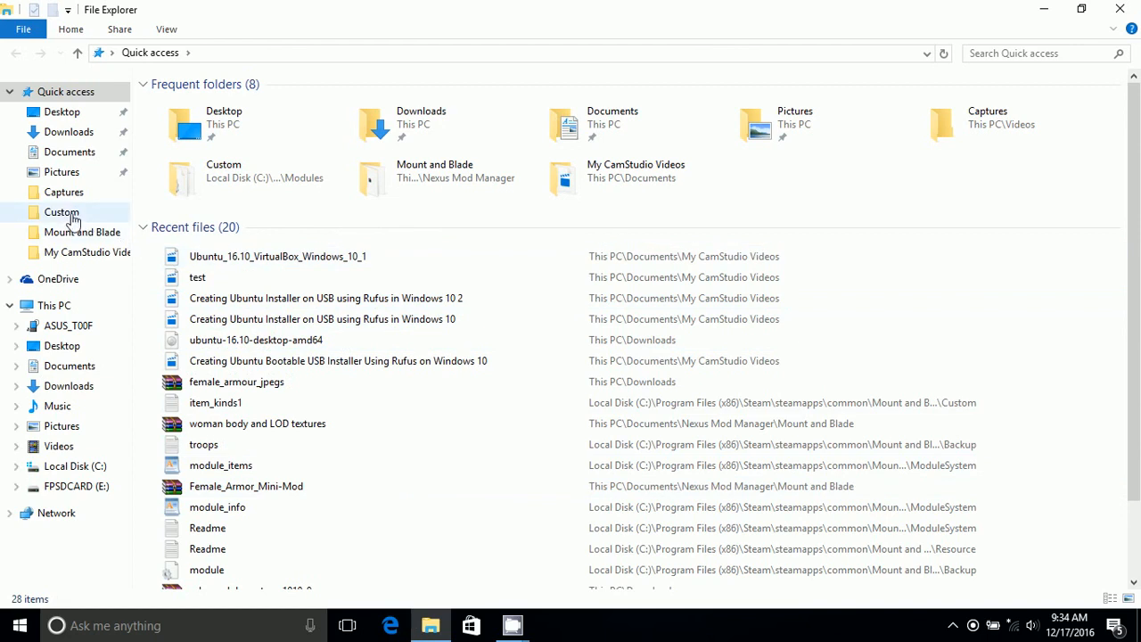
{"action": "left_click", "coordinate": [74, 467]}
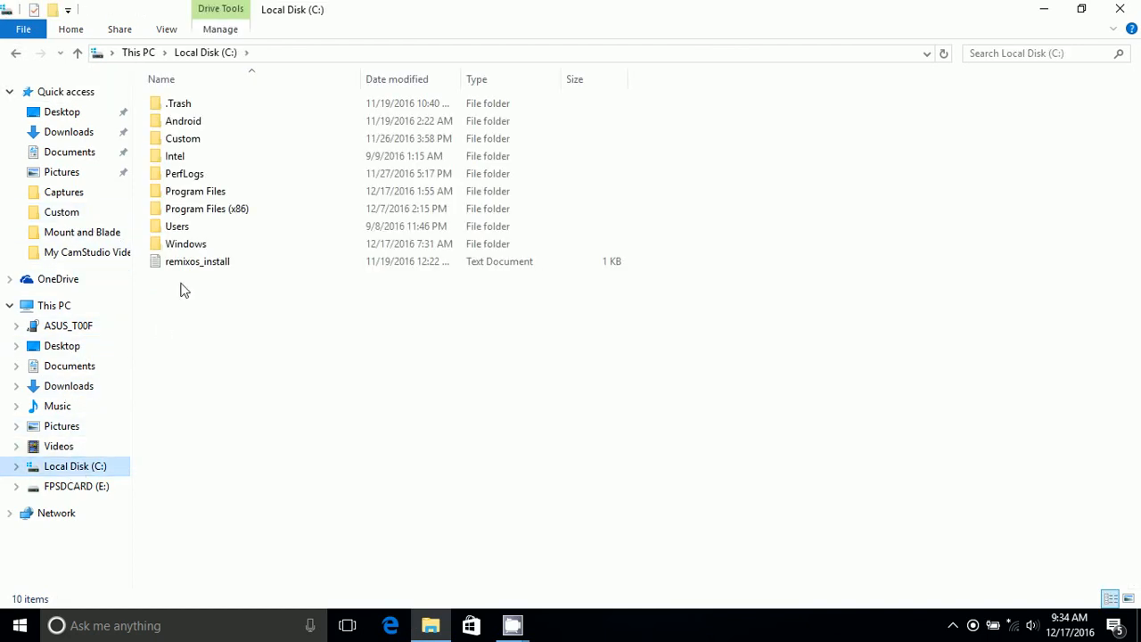
{"action": "double_click", "coordinate": [194, 191]}
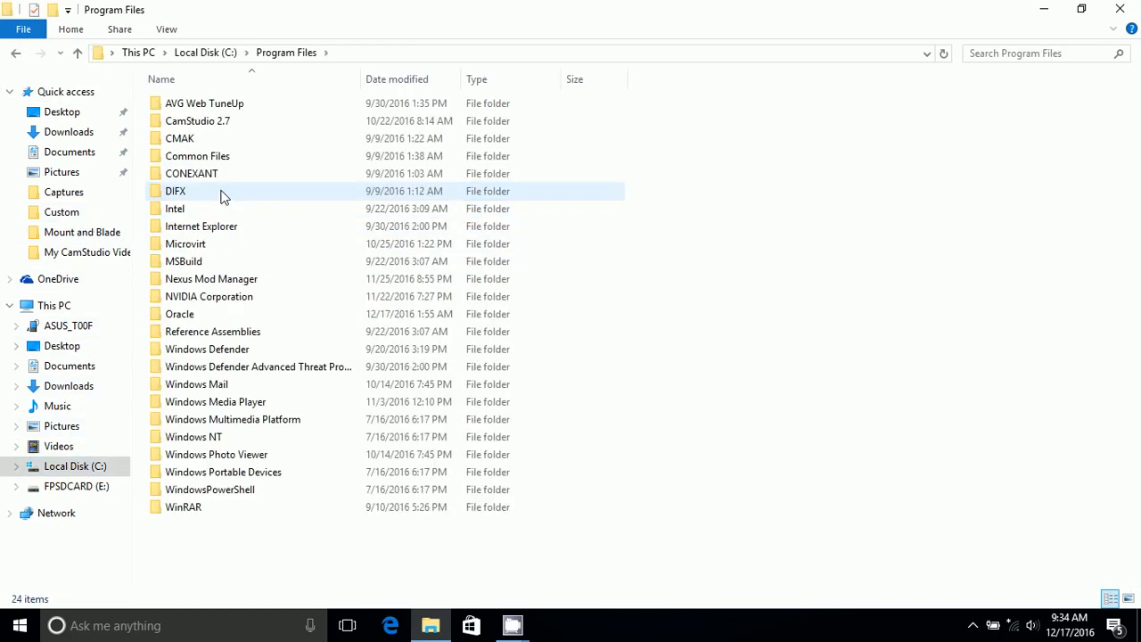
{"action": "double_click", "coordinate": [229, 320]}
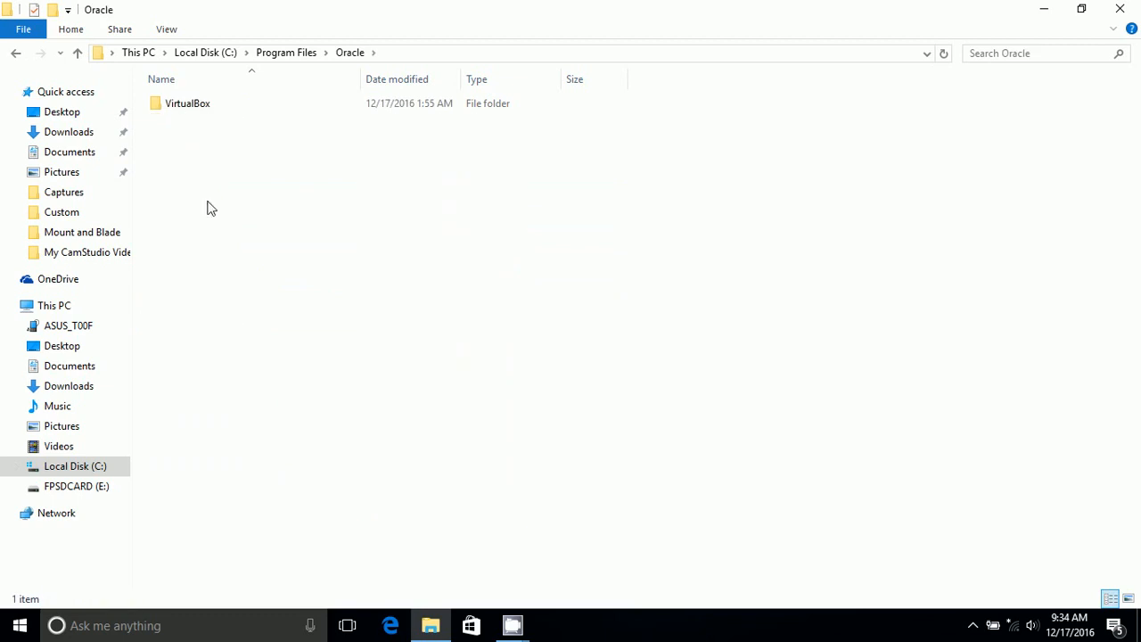
{"action": "double_click", "coordinate": [199, 107]}
Step: Find the VirtualBox application among the files in the installation folder and launch it
{"action": "scroll", "coordinate": [293, 247], "scroll_direction": "down", "scroll_amount": 4}
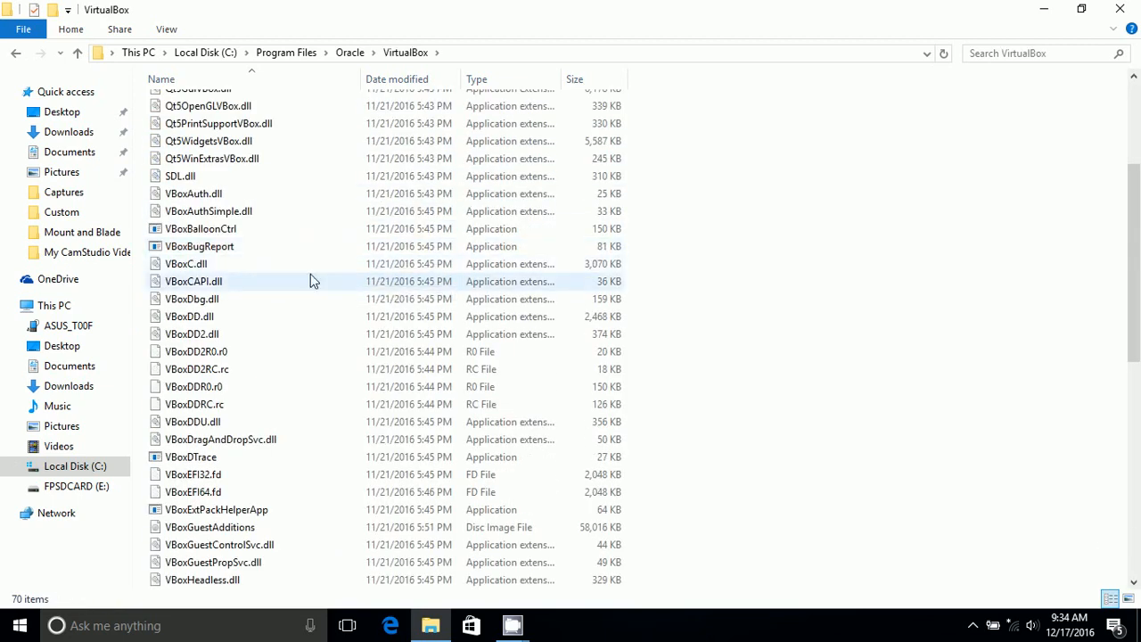
{"action": "scroll", "coordinate": [313, 278], "scroll_direction": "down", "scroll_amount": 3}
{"action": "scroll", "coordinate": [318, 282], "scroll_direction": "down", "scroll_amount": 5}
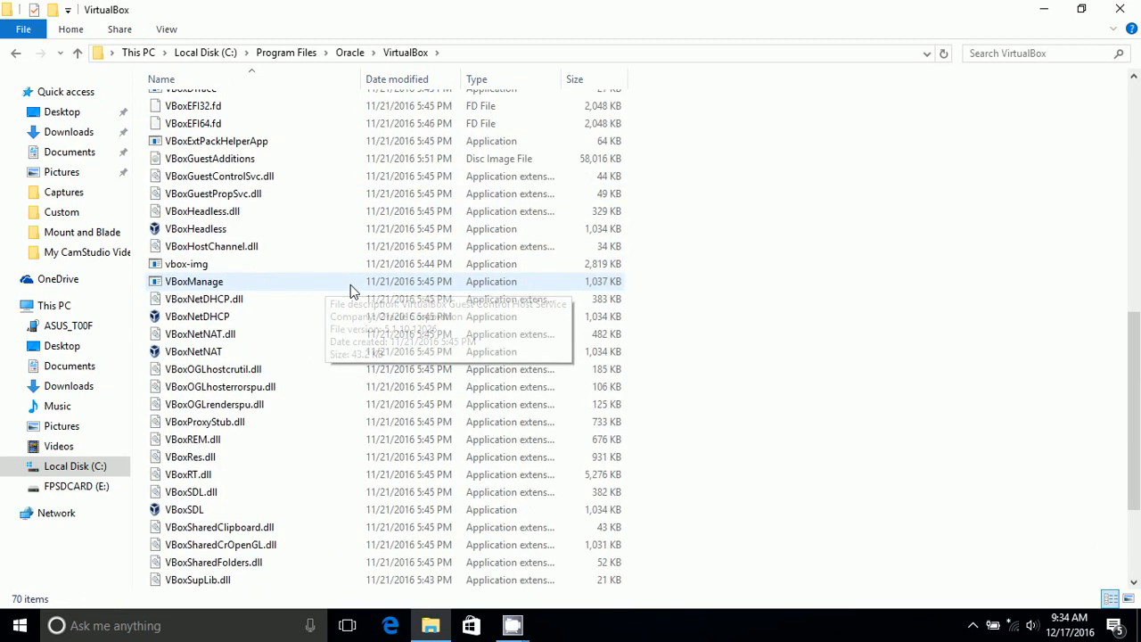
{"action": "scroll", "coordinate": [237, 439], "scroll_direction": "down", "scroll_amount": 2}
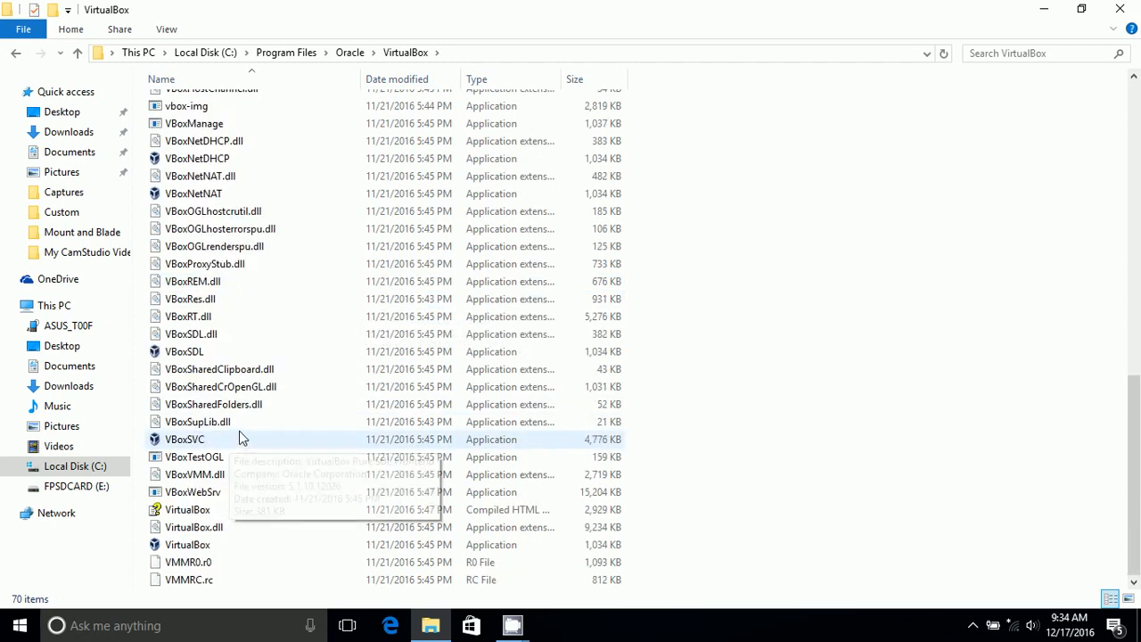
{"action": "left_click", "coordinate": [196, 546]}
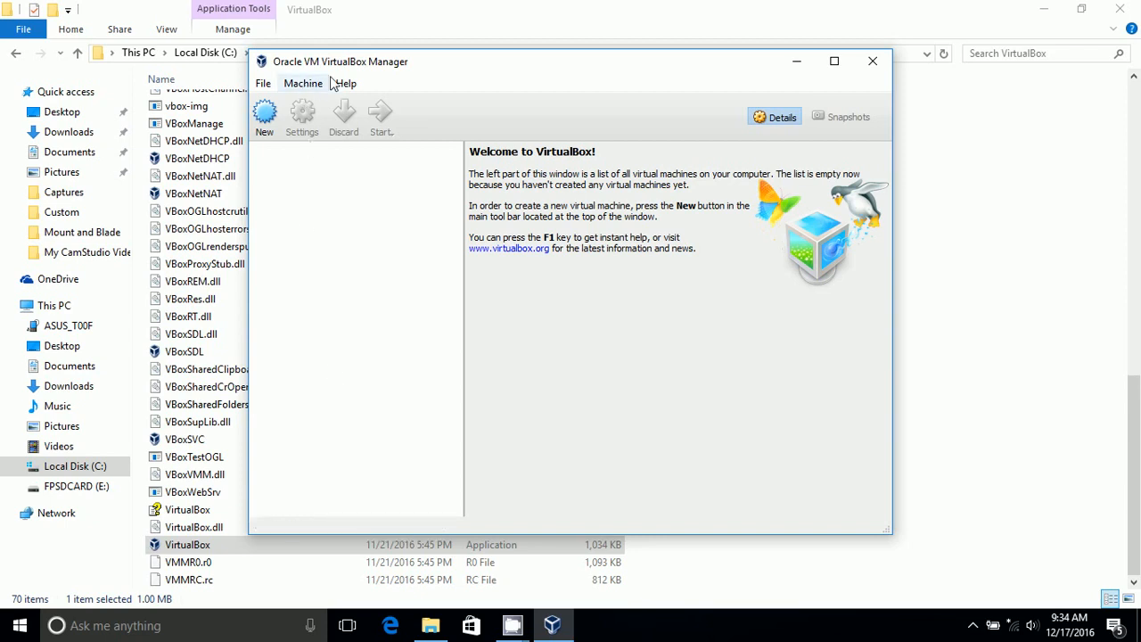
Step: Start a new virtual machine named Ubuntu_16.10 with type Linux and version Ubuntu (64-bit), and continue to the memory size
{"action": "left_click", "coordinate": [268, 125]}
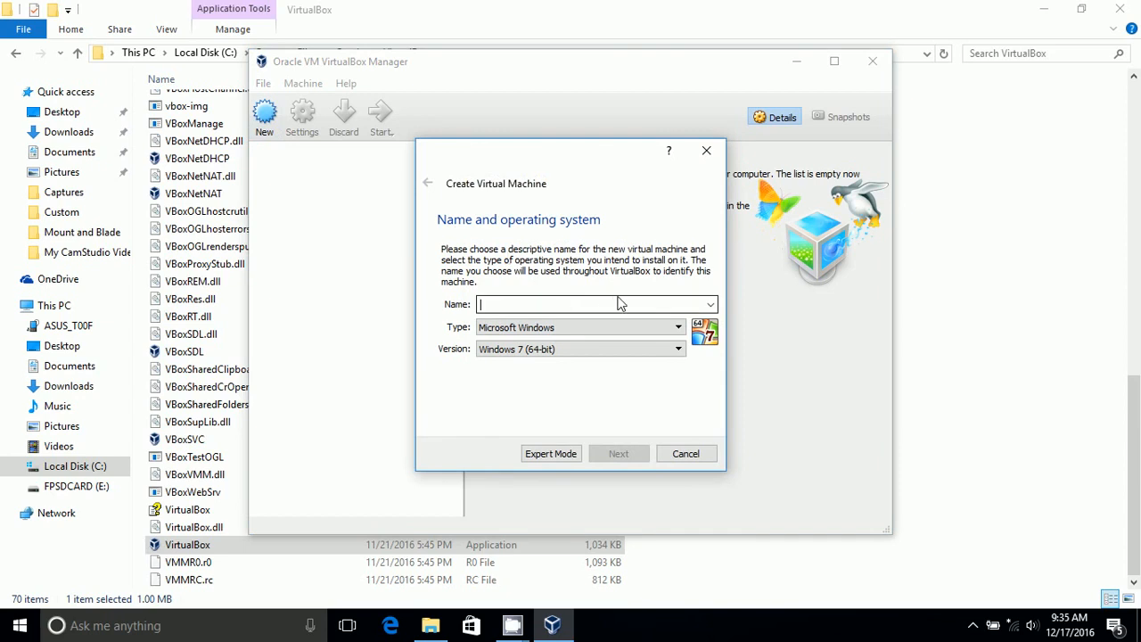
{"action": "type", "text": "Ubuntu_16.10"}
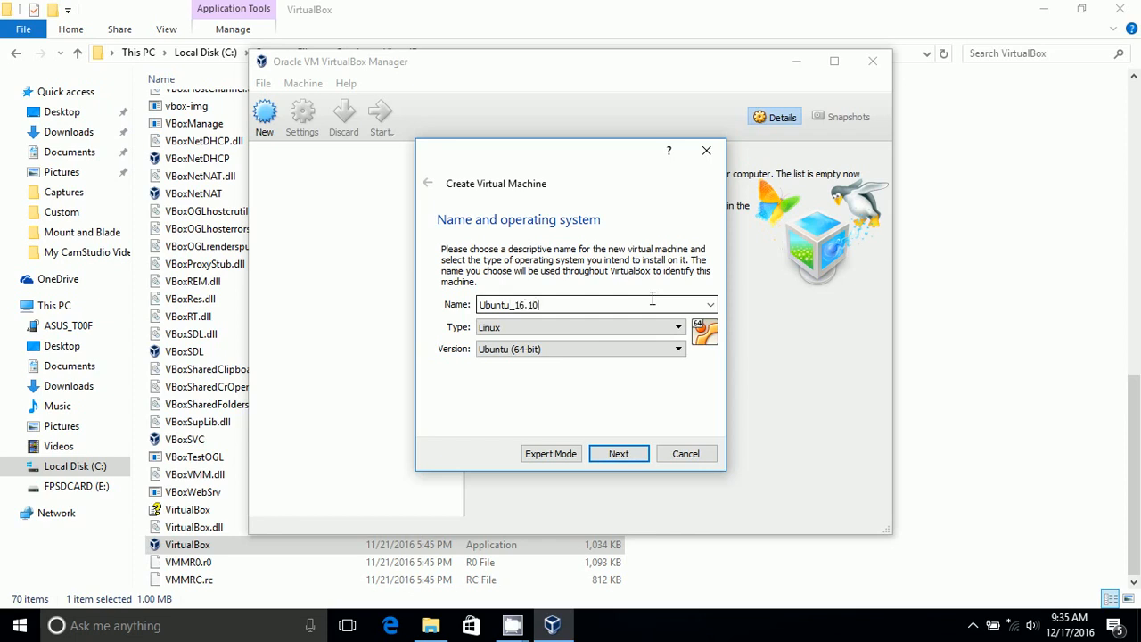
{"action": "left_click", "coordinate": [626, 328]}
{"action": "left_click", "coordinate": [631, 329]}
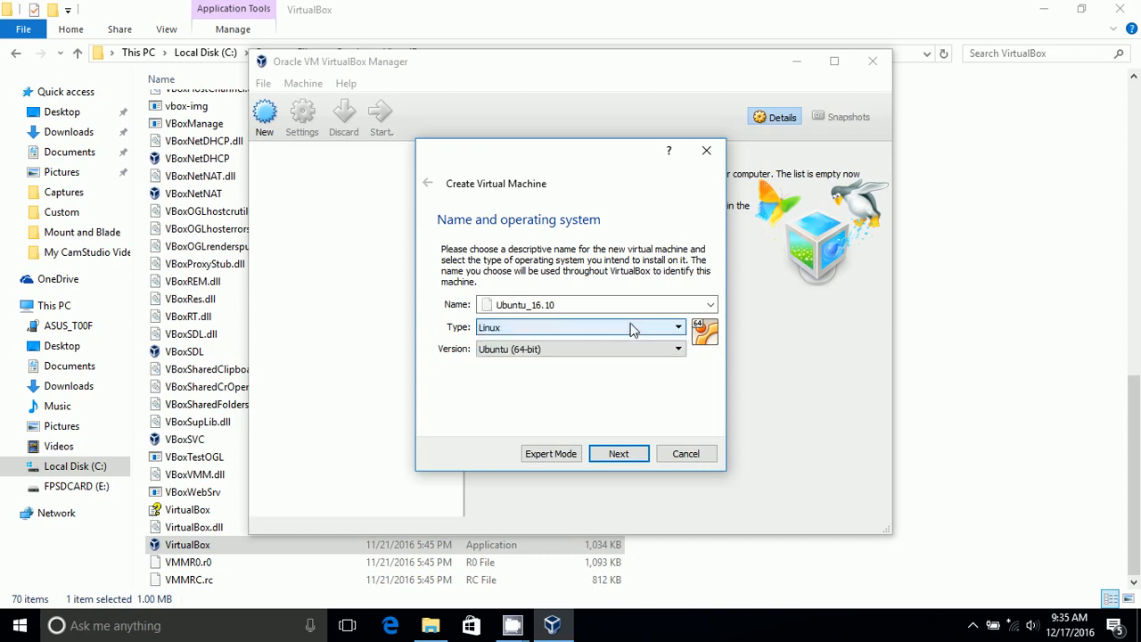
{"action": "left_click", "coordinate": [623, 354]}
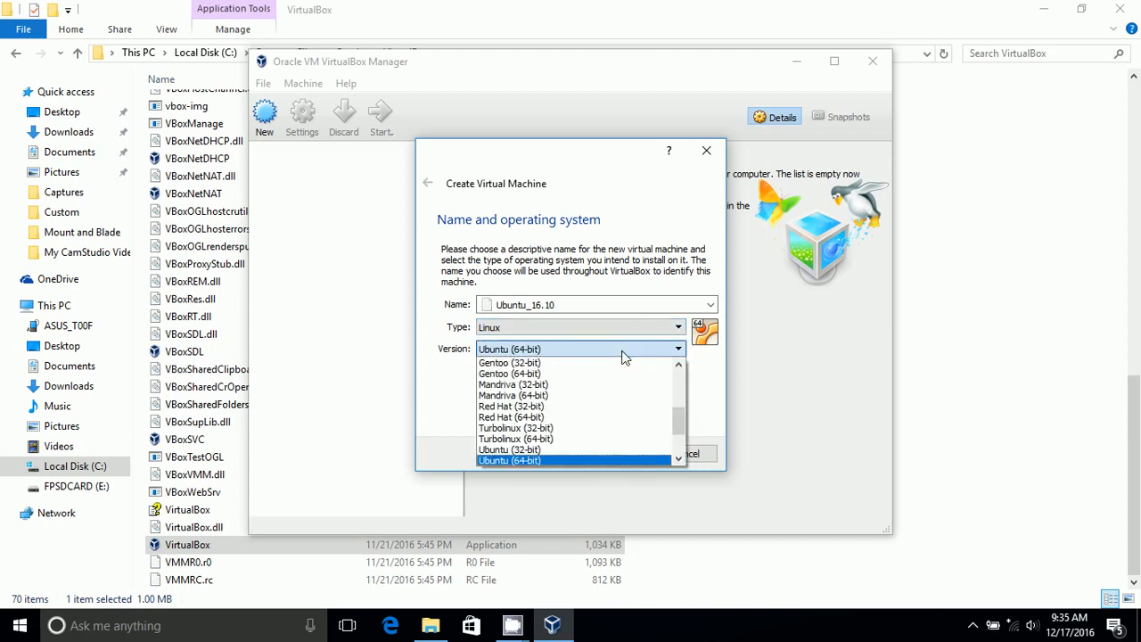
{"action": "left_click", "coordinate": [623, 352]}
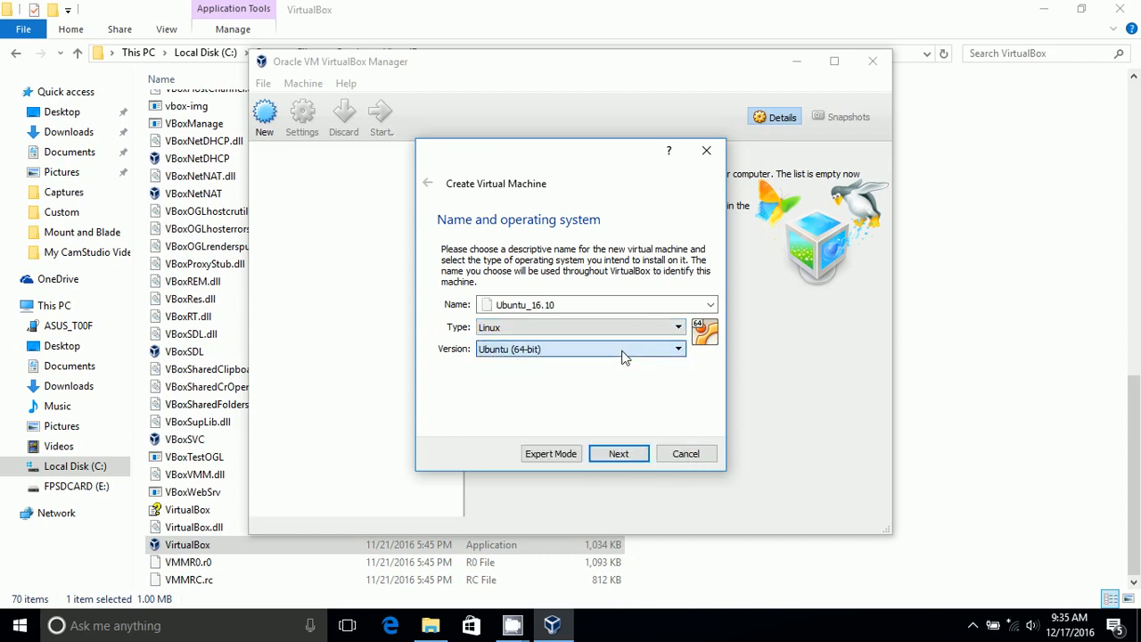
{"action": "left_click", "coordinate": [638, 454]}
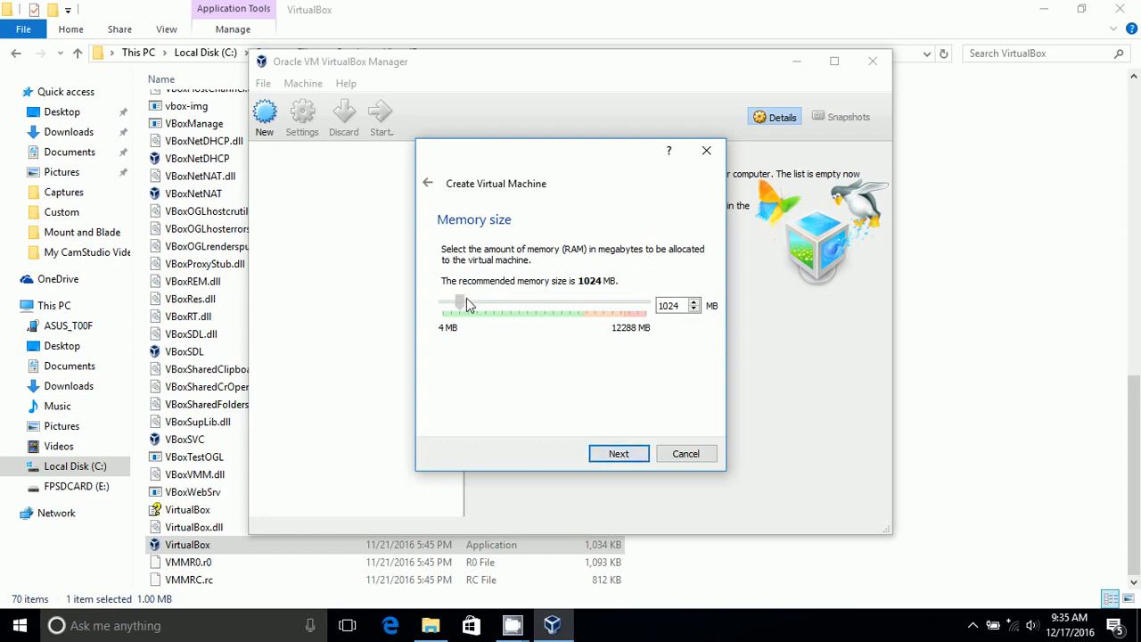
Step: Allocate 4096 MB of memory to the virtual machine and continue to the hard disk choice
{"action": "left_click_drag", "start_coordinate": [488, 305], "coordinate": [498, 307]}
{"action": "left_click_drag", "start_coordinate": [497, 308], "coordinate": [513, 309]}
{"action": "left_click", "coordinate": [619, 454]}
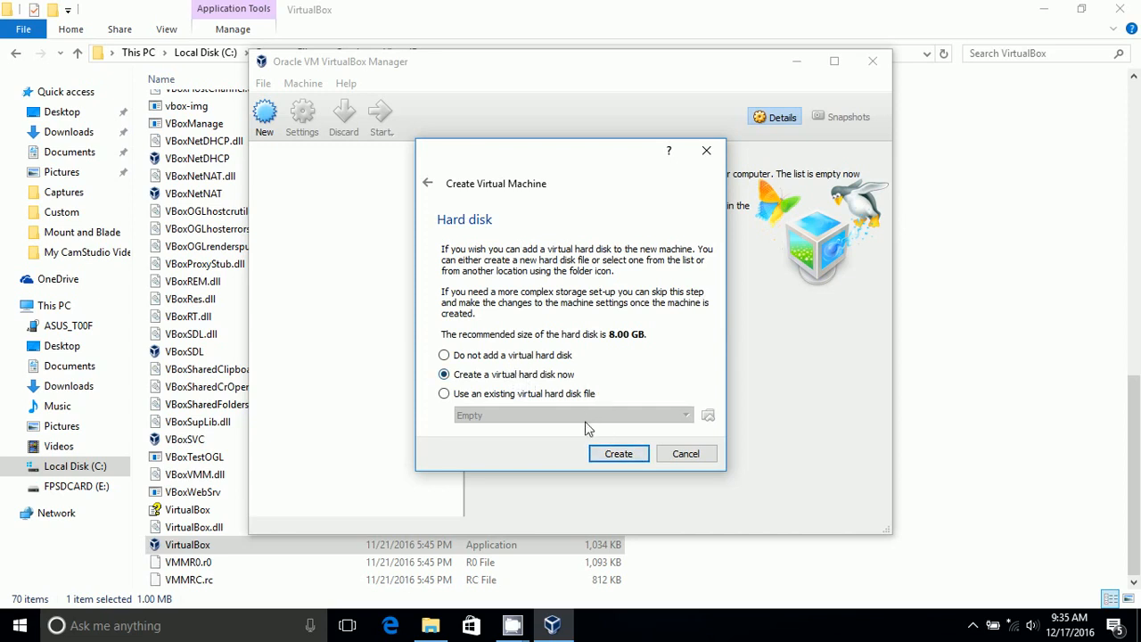
Step: Choose to create a virtual hard disk now, using the VDI file type and dynamically allocated storage
{"action": "left_click", "coordinate": [623, 454]}
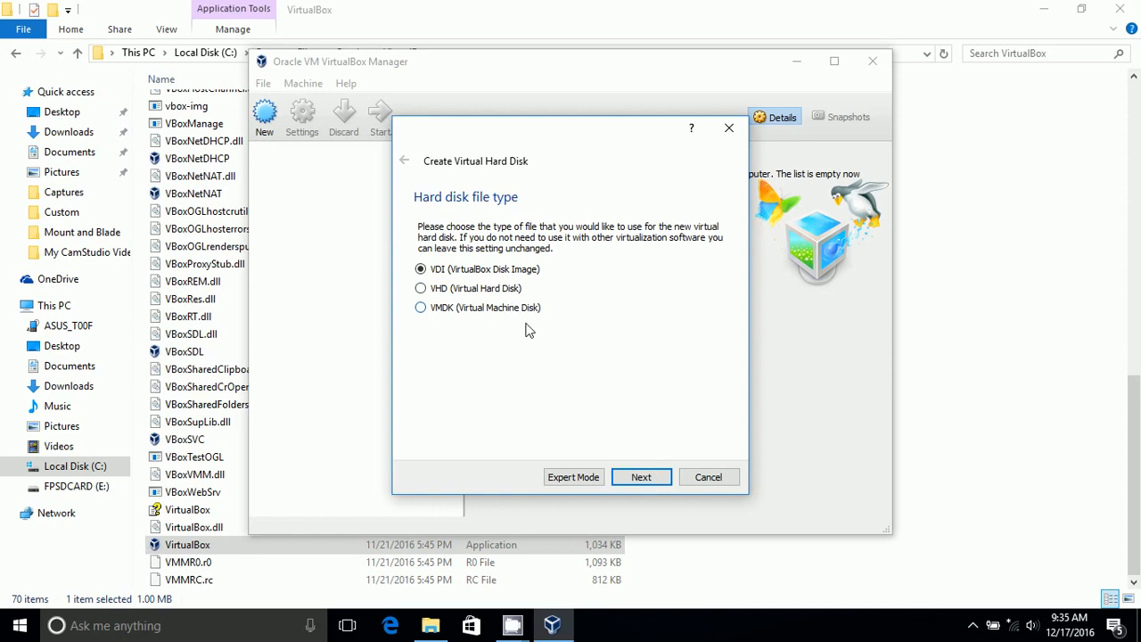
{"action": "left_click", "coordinate": [644, 479]}
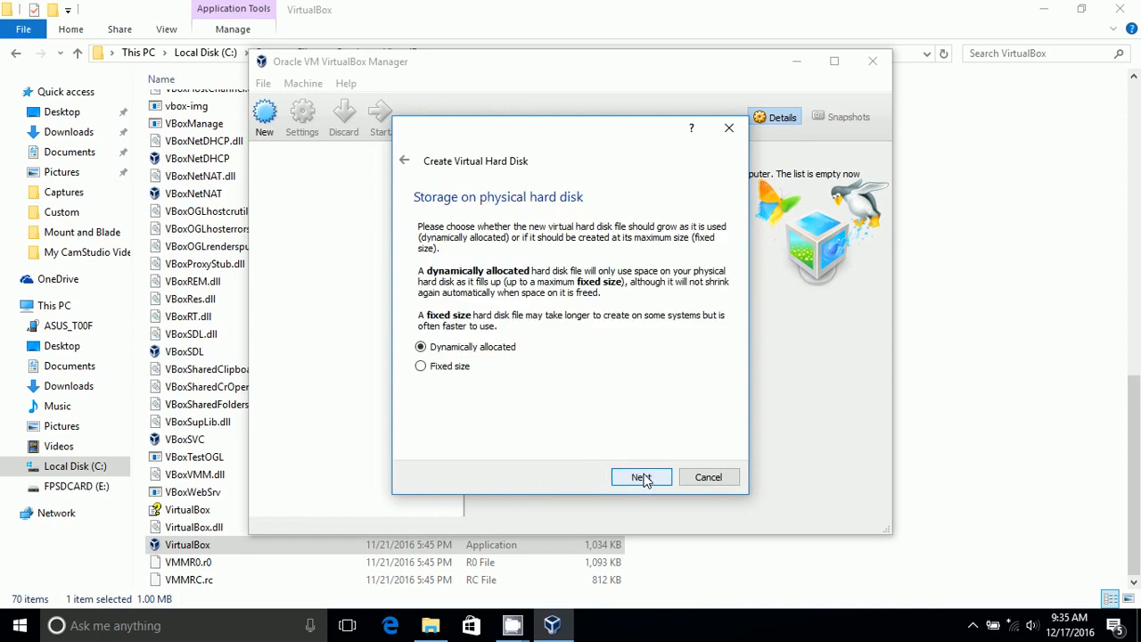
{"action": "left_click", "coordinate": [642, 478]}
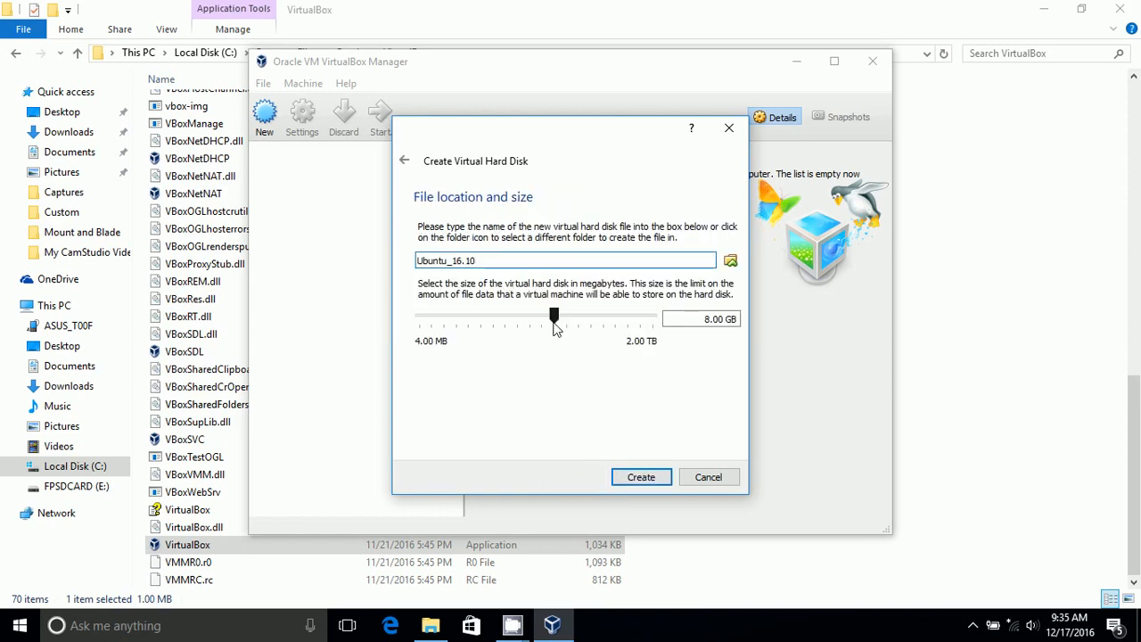
Step: Set the size of the Ubuntu_16.10 virtual hard disk to 20 GB and create it
{"action": "left_click_drag", "start_coordinate": [553, 320], "coordinate": [571, 322]}
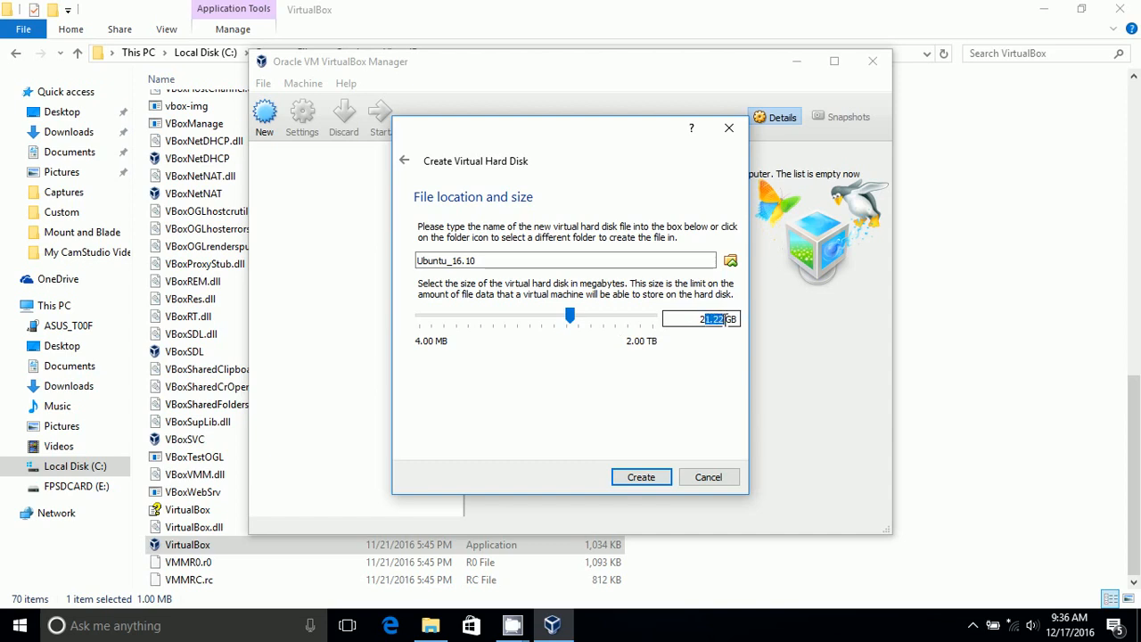
{"action": "type", "text": "0"}
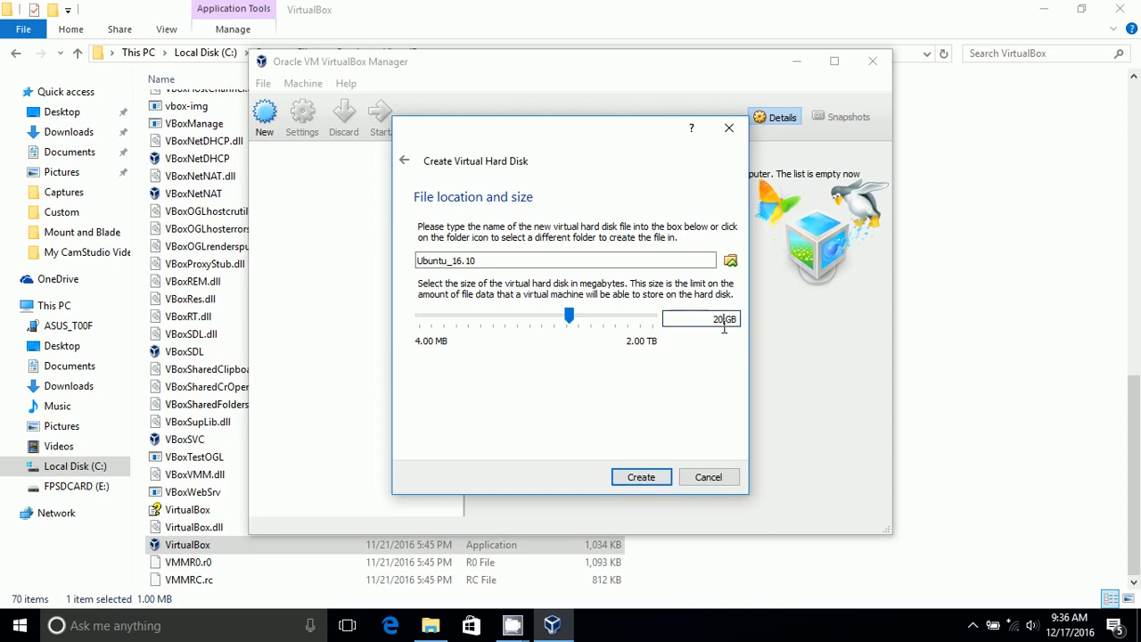
{"action": "left_click", "coordinate": [646, 479]}
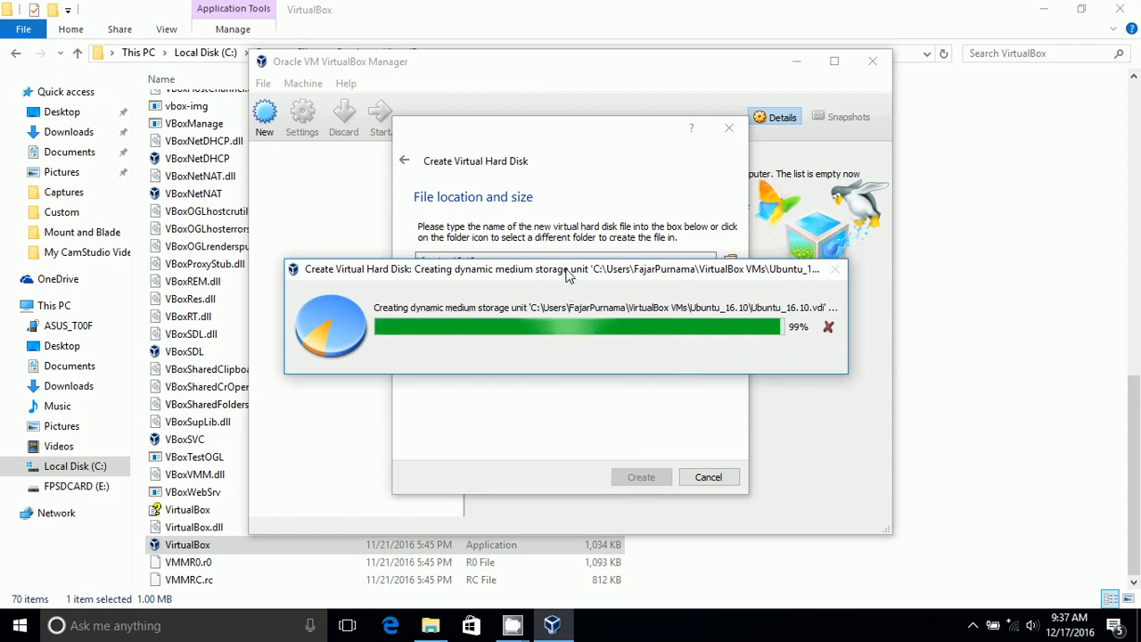
{"action": "left_click_drag", "start_coordinate": [567, 277], "coordinate": [587, 292]}
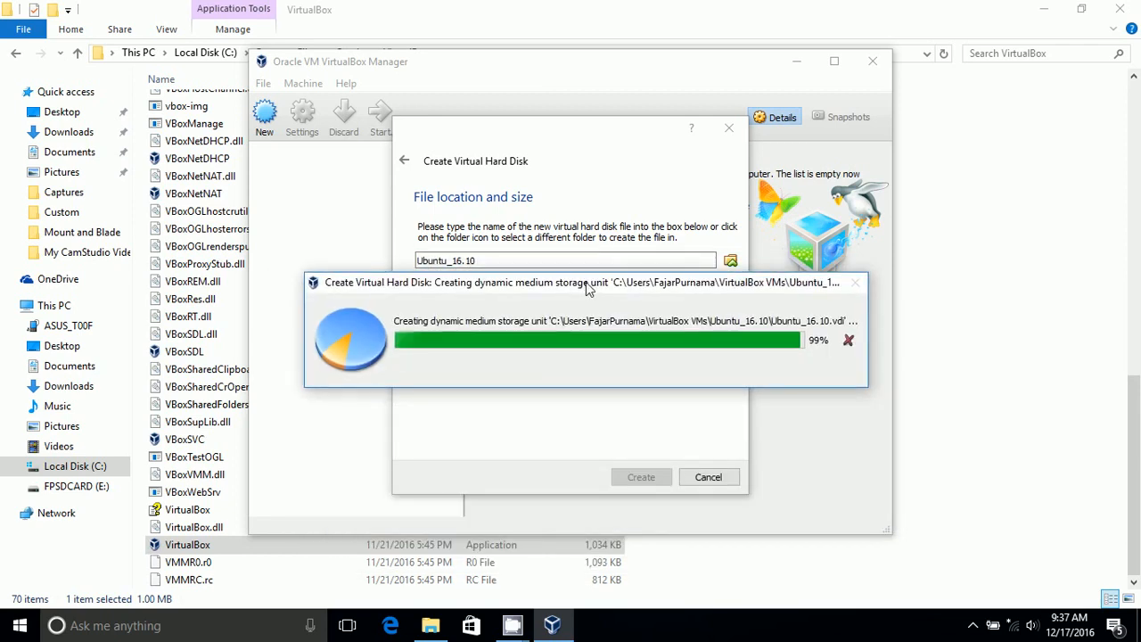
{"action": "mouse_move", "coordinate": [512, 625]}
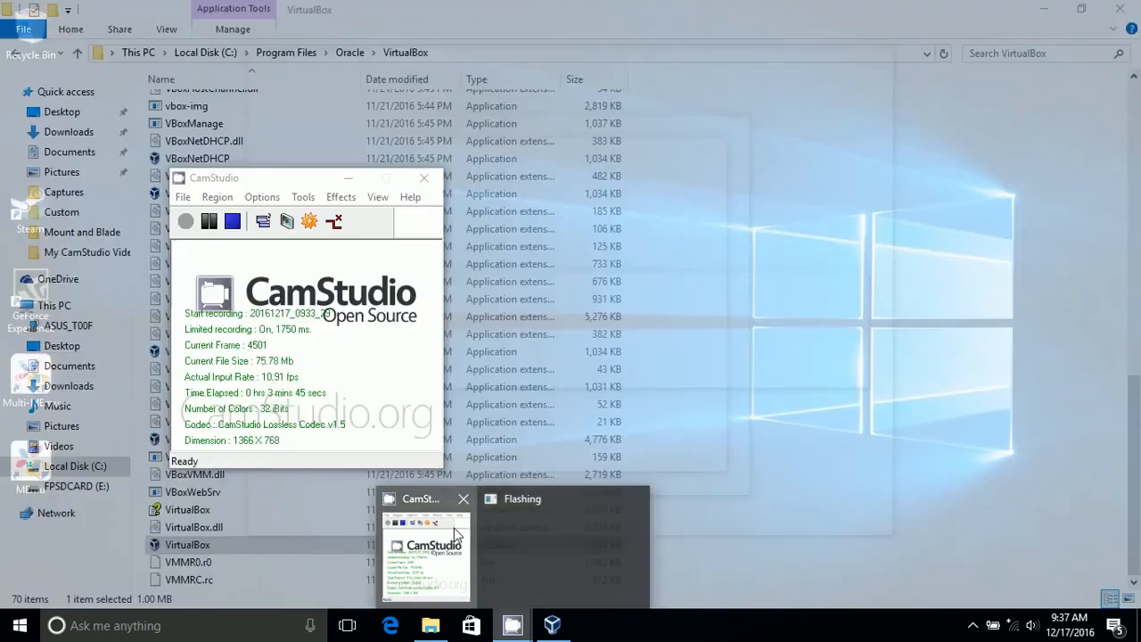
{"action": "left_click", "coordinate": [453, 528]}
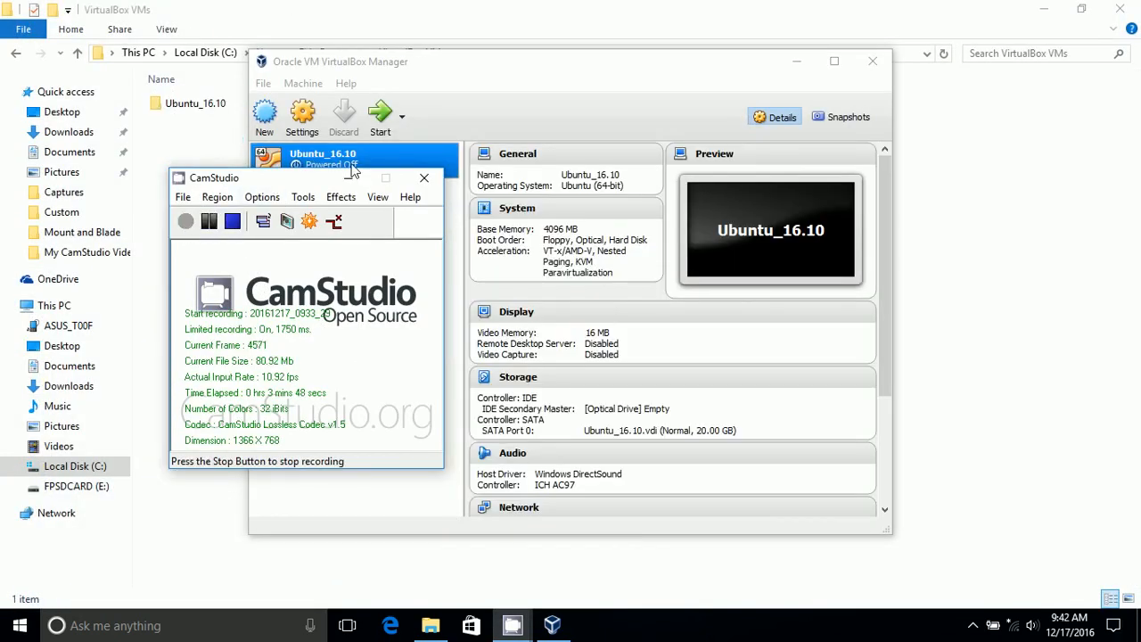
{"action": "left_click", "coordinate": [502, 69]}
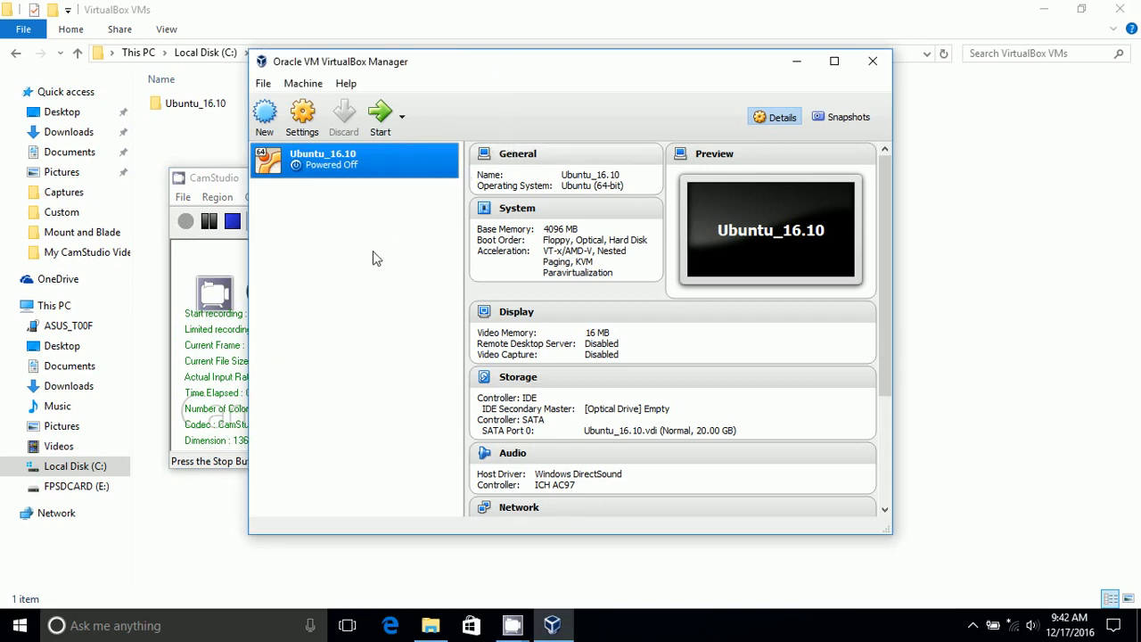
Step: Switch to File Explorer and open the Ubuntu_16.10 folder inside VirtualBox VMs in the user's profile to examine the machine's files
{"action": "left_click", "coordinate": [227, 13]}
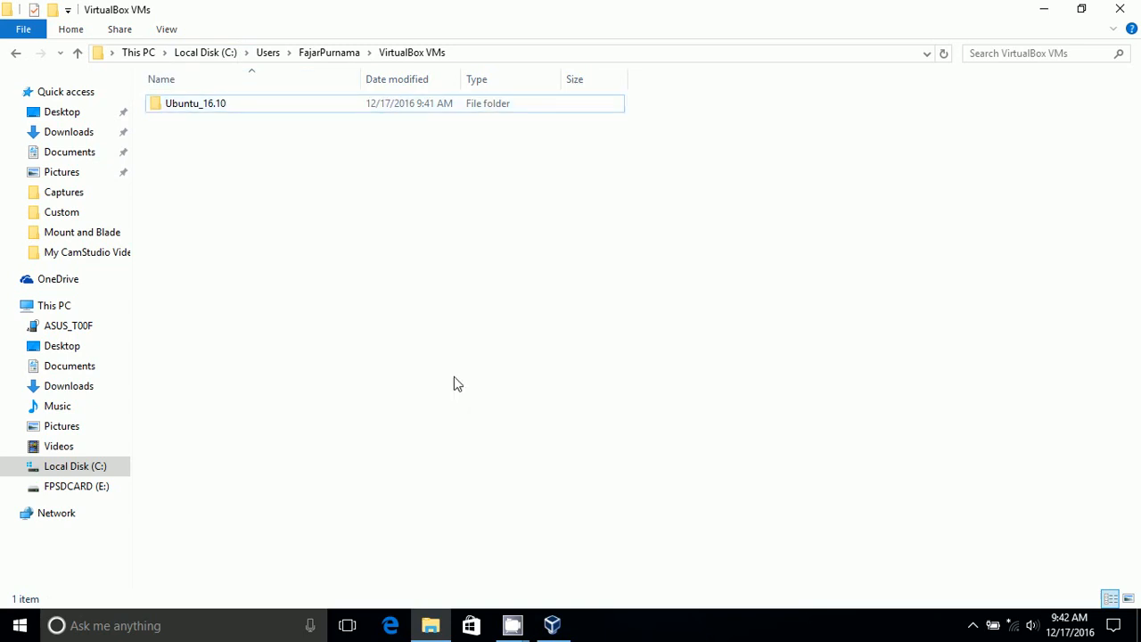
{"action": "left_click", "coordinate": [318, 53]}
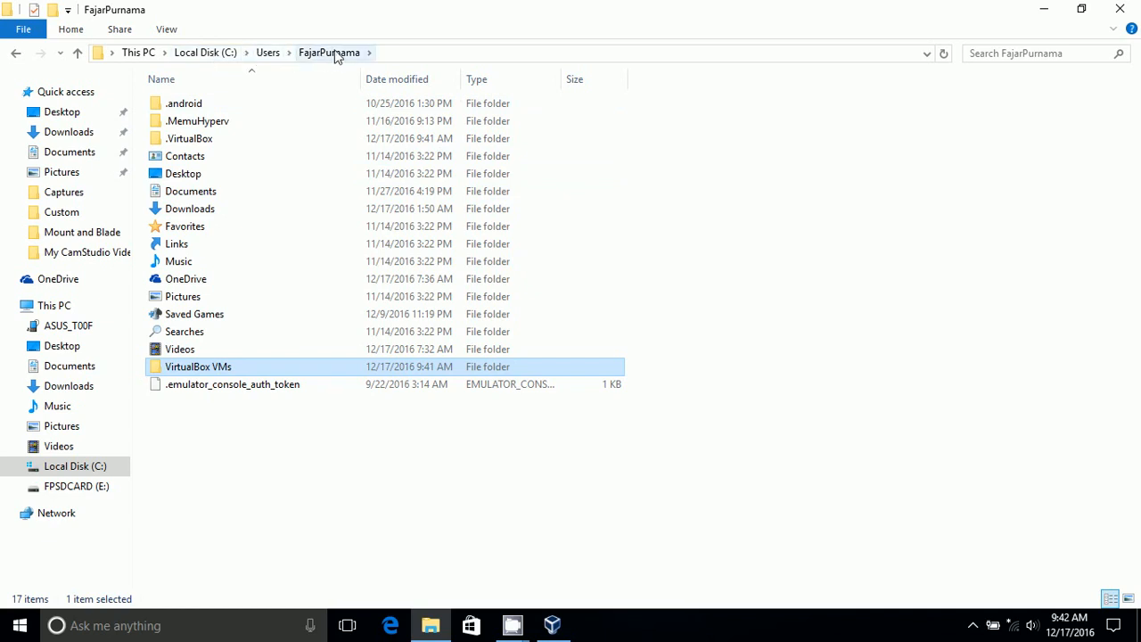
{"action": "double_click", "coordinate": [218, 373]}
{"action": "double_click", "coordinate": [219, 108]}
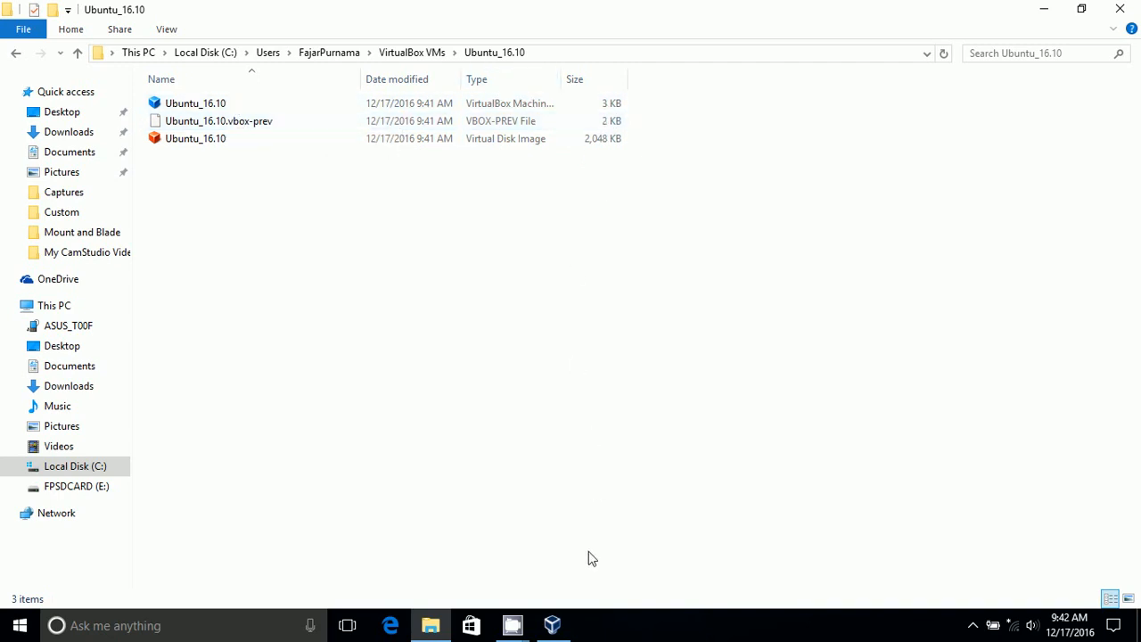
Step: Switch to VirtualBox Manager and open the Ubuntu_16.10 machine's settings to examine the basic, advanced, description and encryption options
{"action": "left_click", "coordinate": [552, 624]}
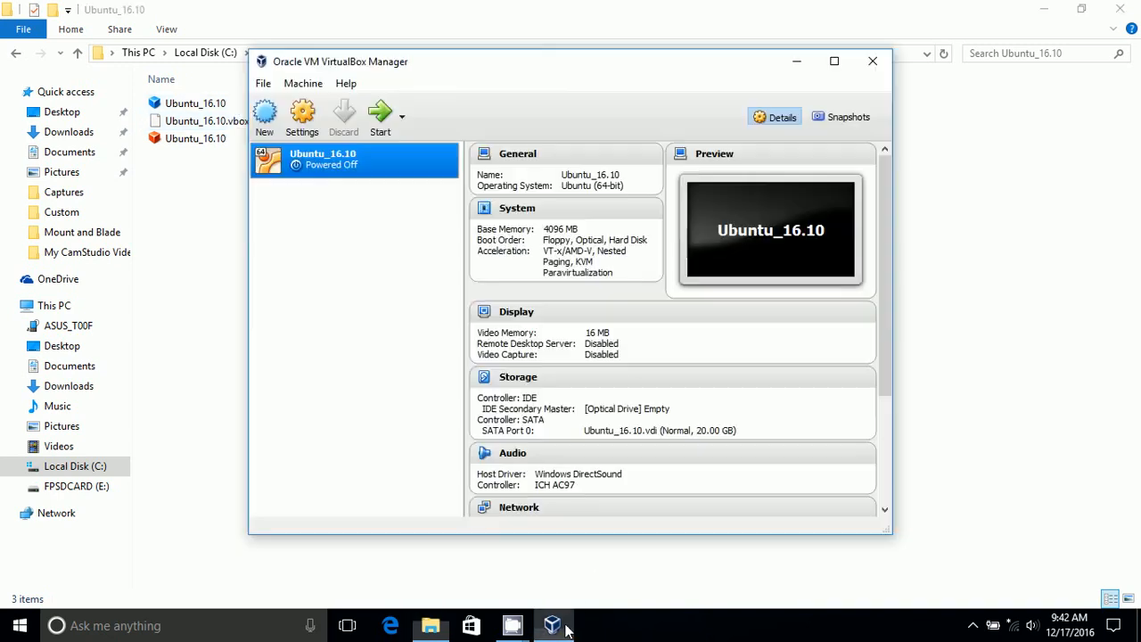
{"action": "left_click", "coordinate": [301, 128]}
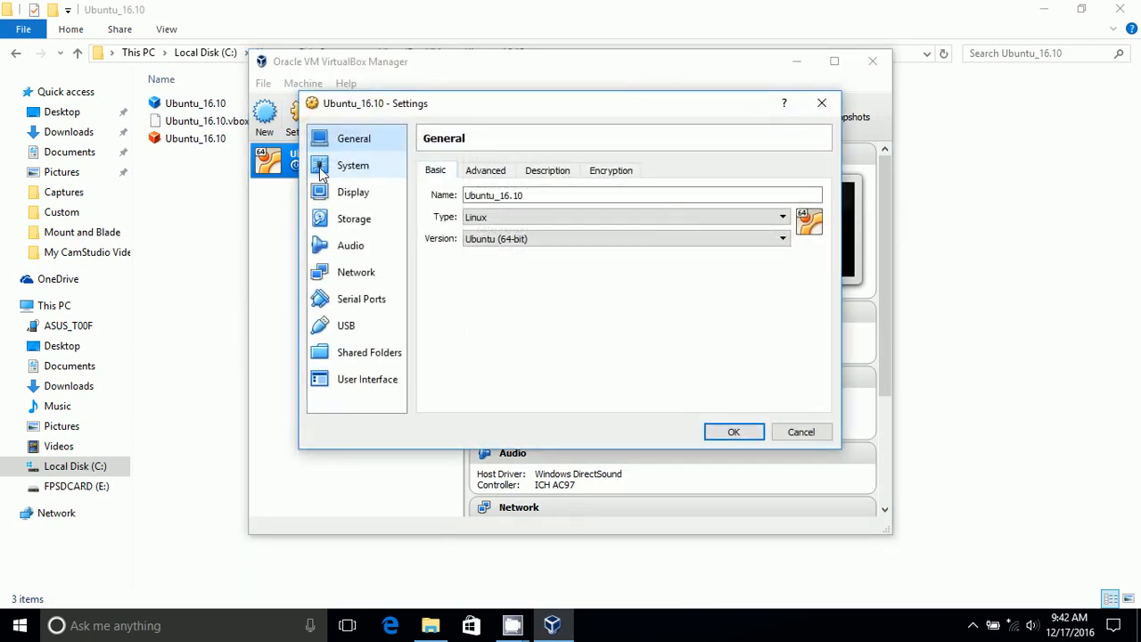
{"action": "left_click", "coordinate": [484, 174]}
{"action": "left_click", "coordinate": [435, 177]}
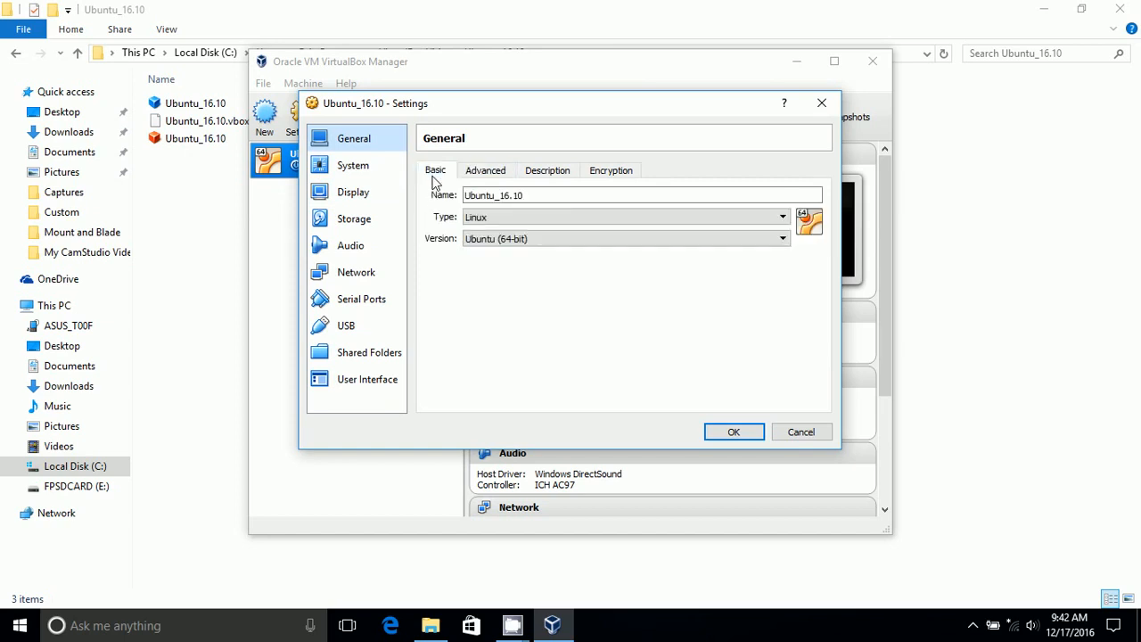
{"action": "left_click", "coordinate": [493, 177]}
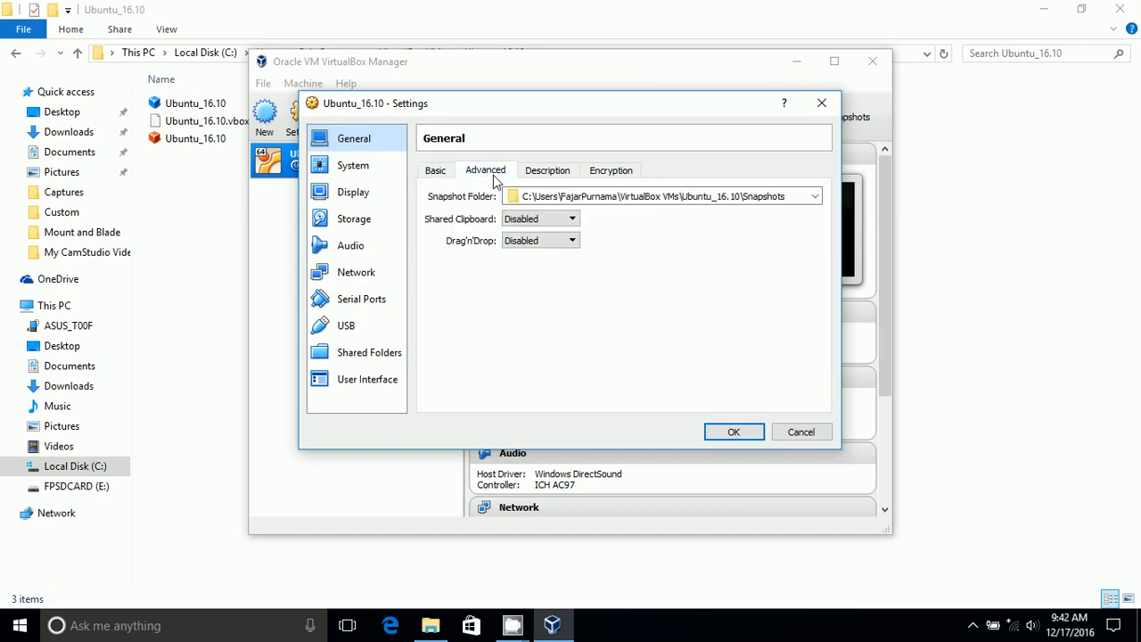
{"action": "left_click", "coordinate": [546, 174]}
{"action": "left_click", "coordinate": [597, 174]}
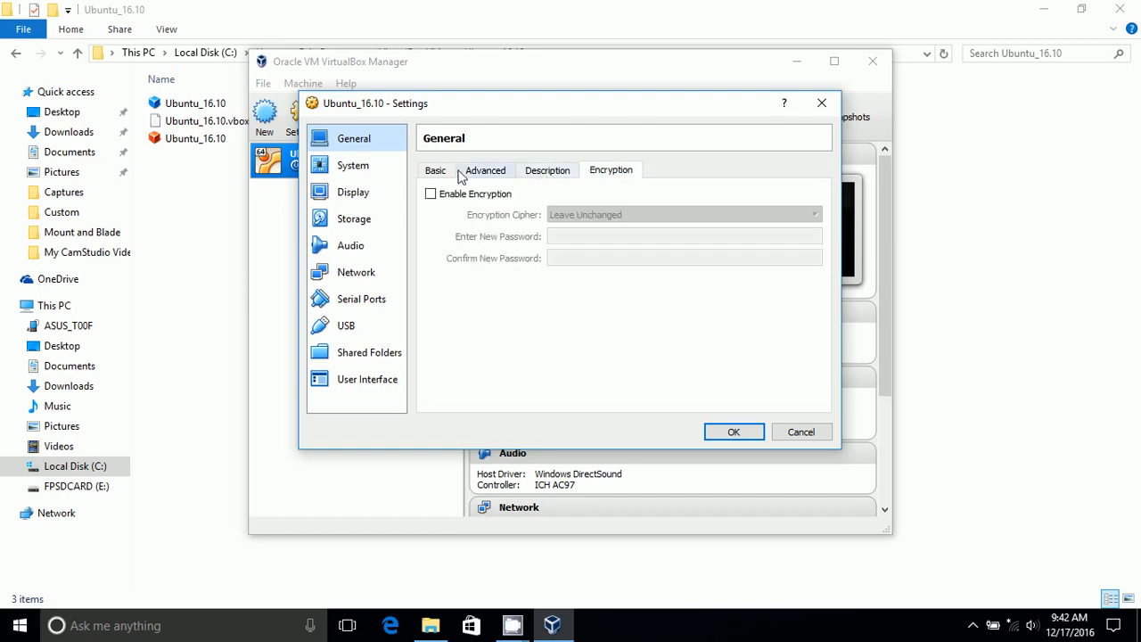
Step: Examine the virtual machine's motherboard, processor and acceleration settings
{"action": "left_click", "coordinate": [361, 168]}
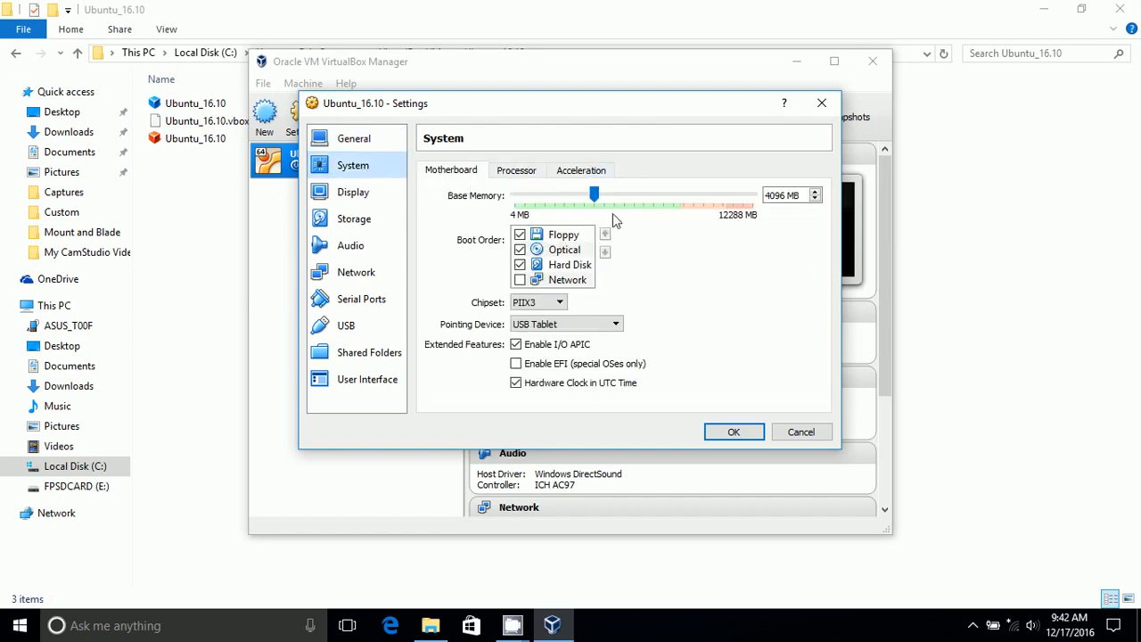
{"action": "left_click", "coordinate": [533, 174]}
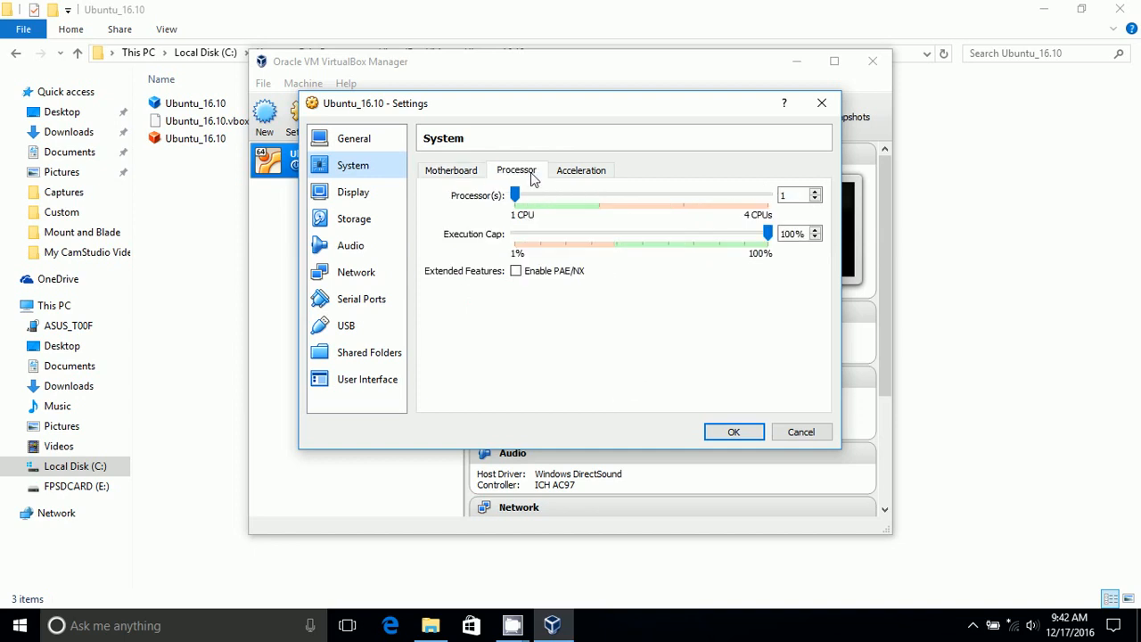
{"action": "left_click", "coordinate": [570, 175]}
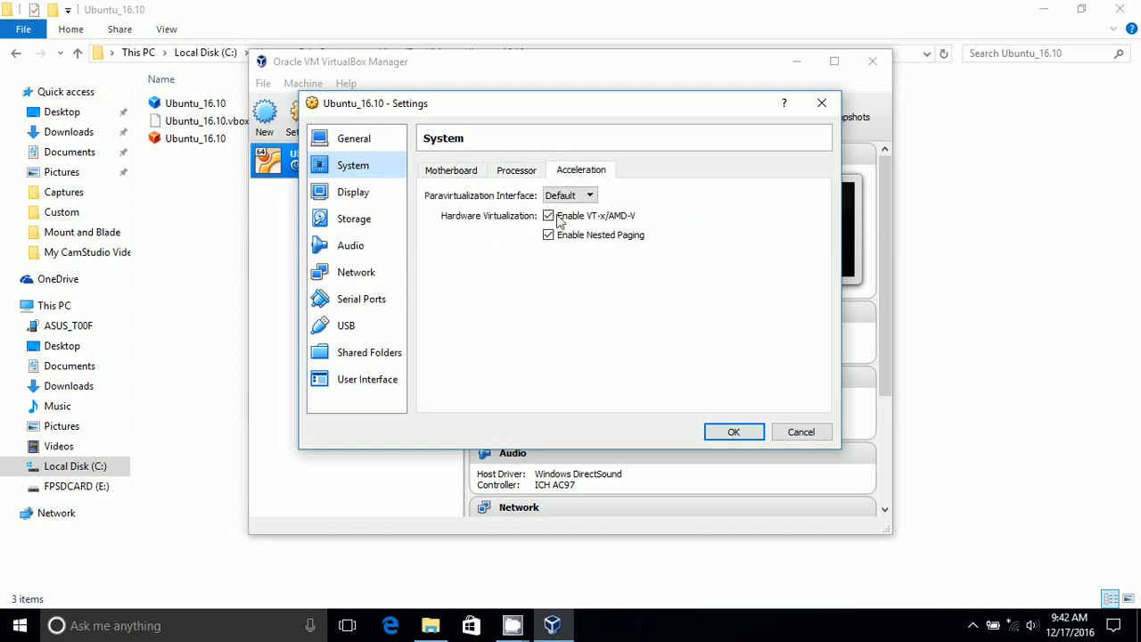
Step: Set the display's video memory to 128 MB and enable 3D acceleration, checking the remote display and video capture options
{"action": "left_click", "coordinate": [369, 201]}
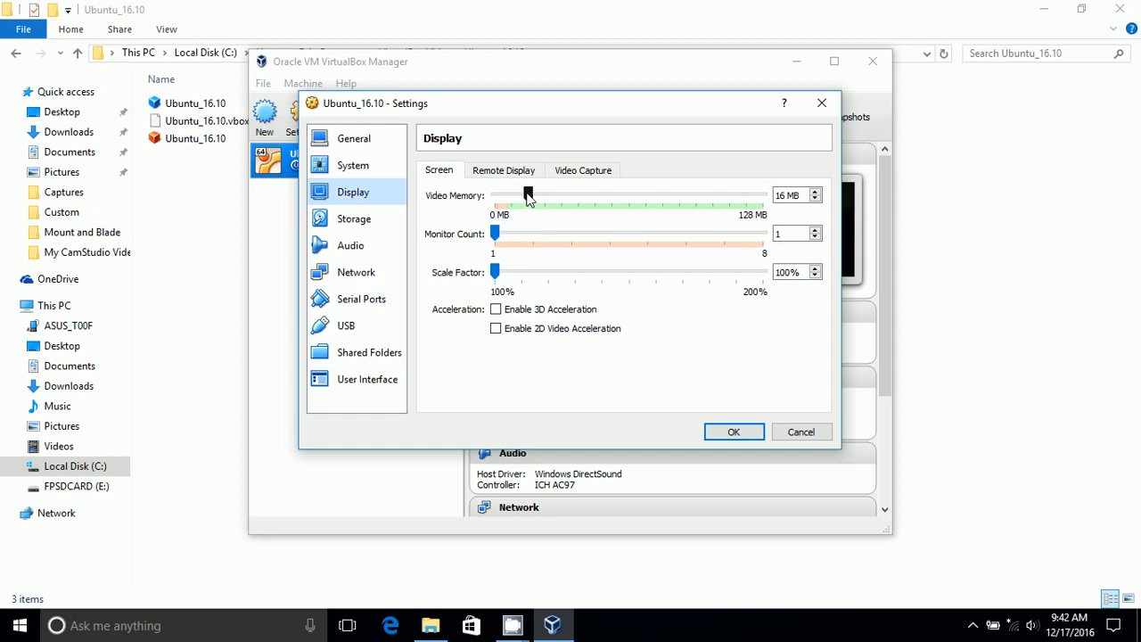
{"action": "left_click_drag", "start_coordinate": [528, 195], "coordinate": [764, 196]}
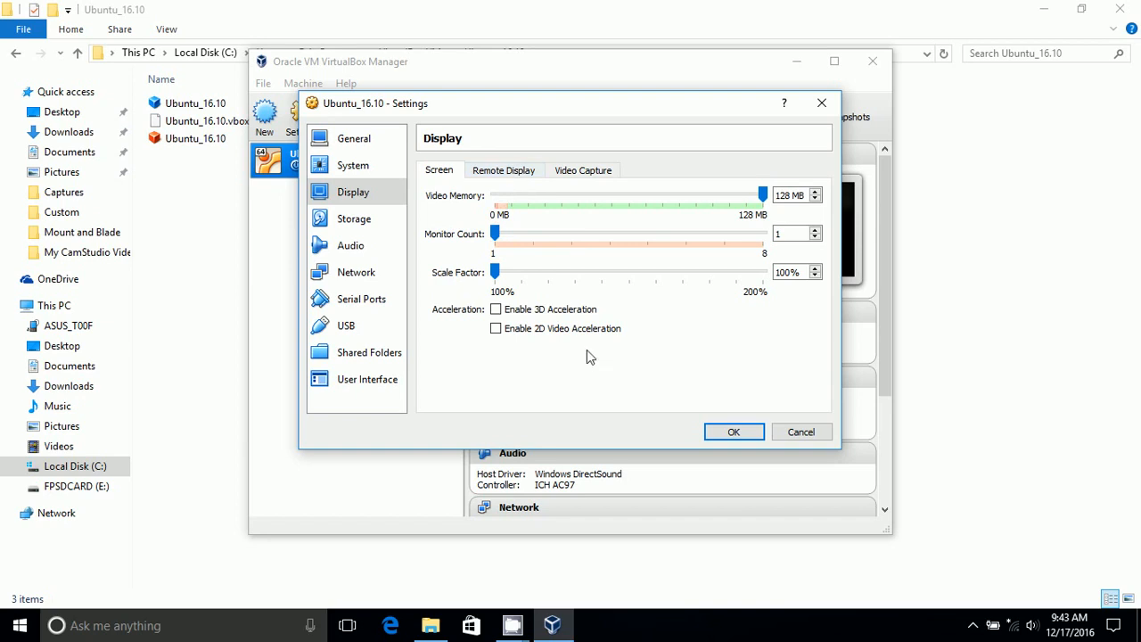
{"action": "left_click", "coordinate": [561, 312]}
{"action": "left_click", "coordinate": [505, 171]}
{"action": "left_click", "coordinate": [582, 170]}
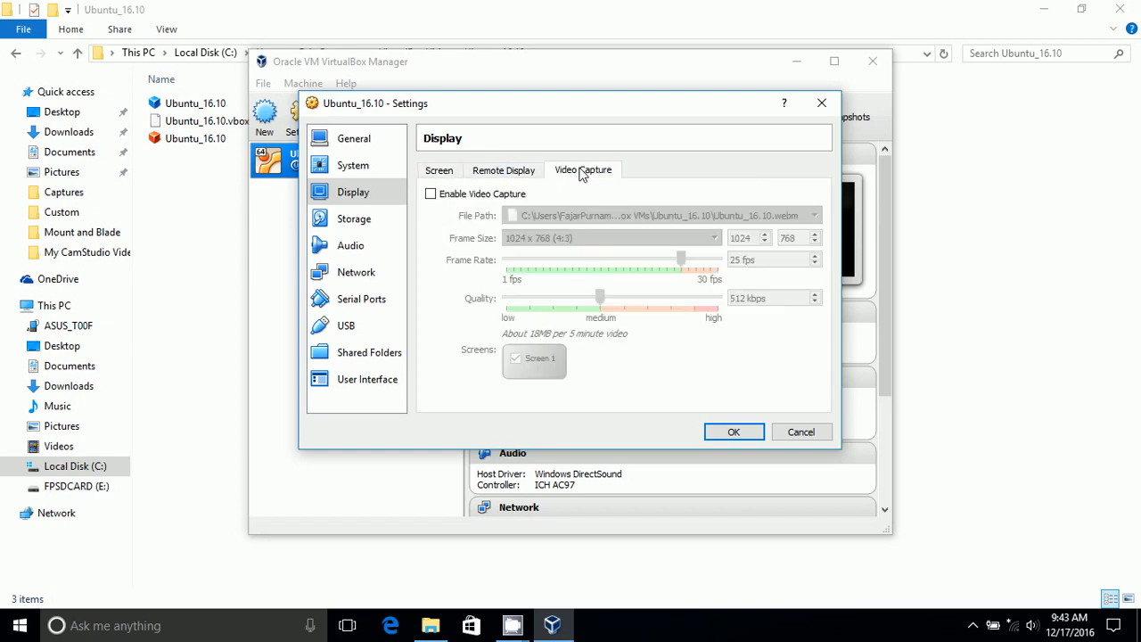
{"action": "left_click", "coordinate": [442, 171]}
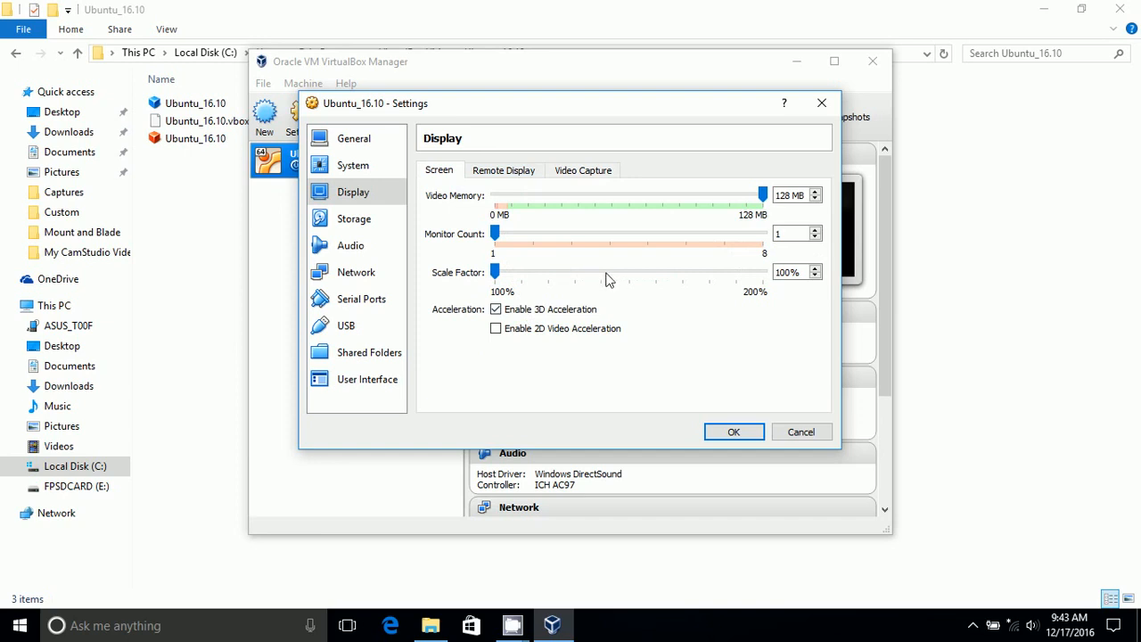
Step: Load the ubuntu-16.10-desktop-amd64 disc image from the Downloads folder into the empty optical drive of the IDE controller
{"action": "left_click", "coordinate": [352, 222]}
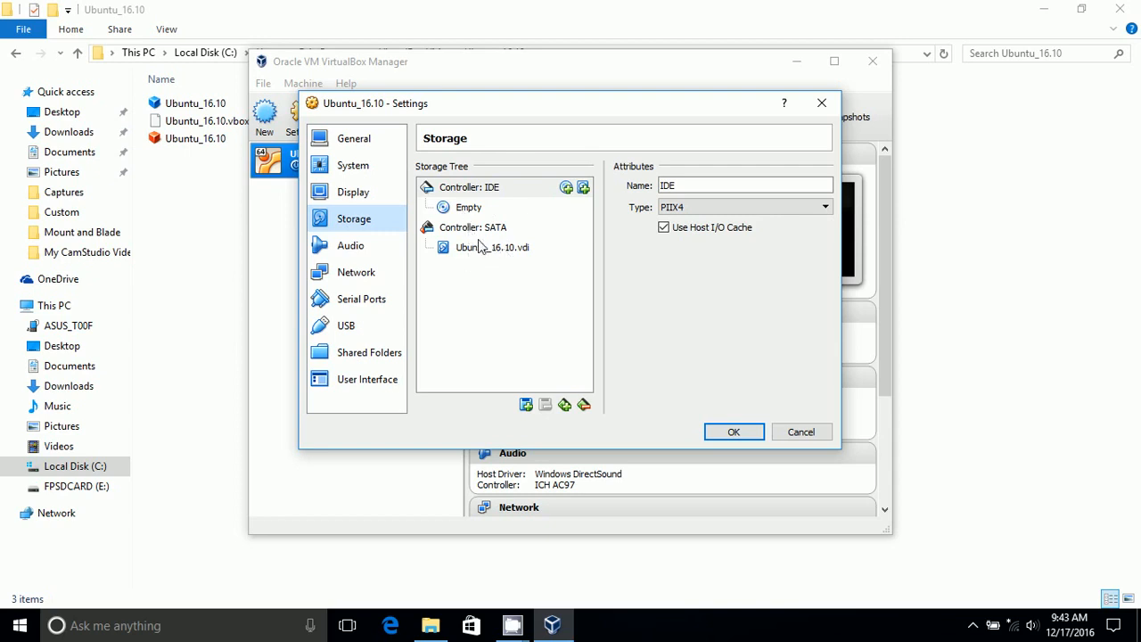
{"action": "mouse_move", "coordinate": [479, 247]}
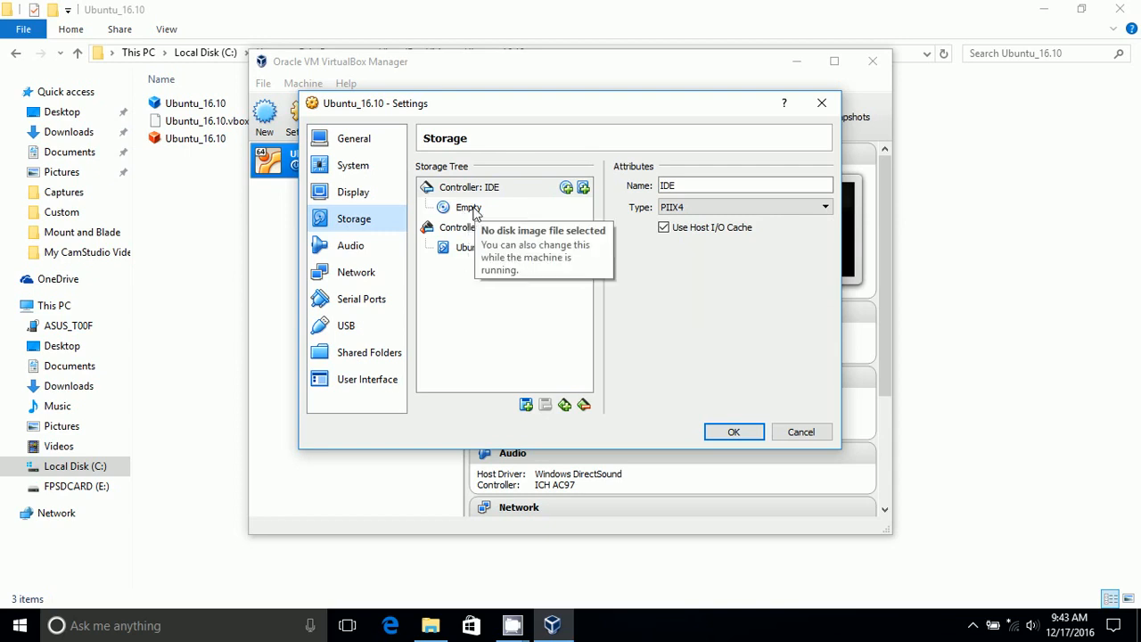
{"action": "left_click", "coordinate": [473, 208]}
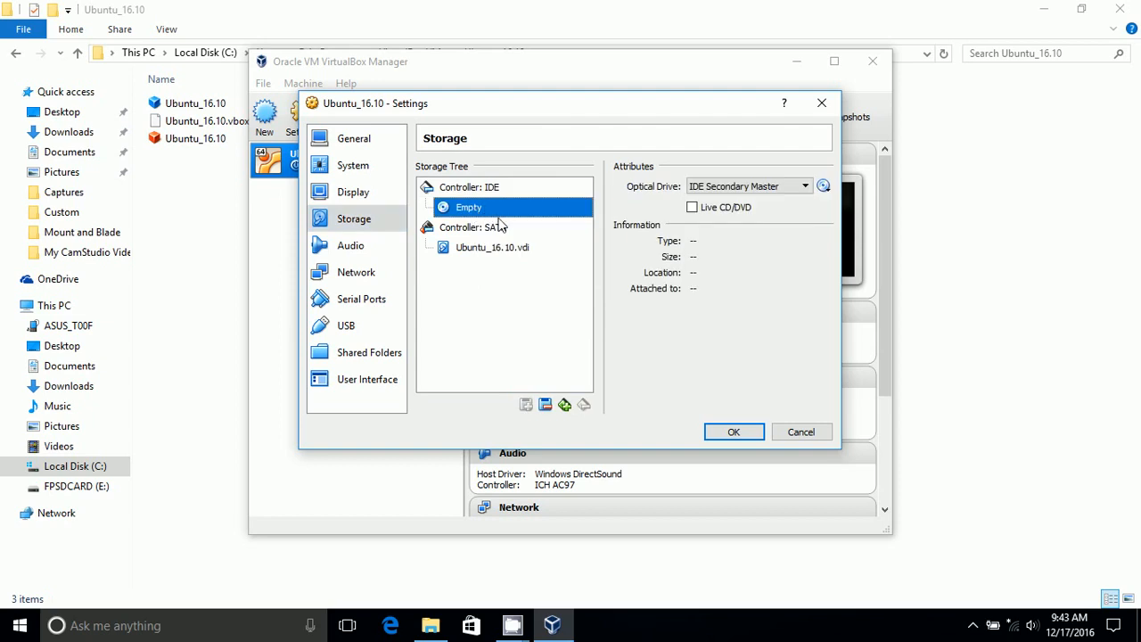
{"action": "left_click", "coordinate": [822, 191]}
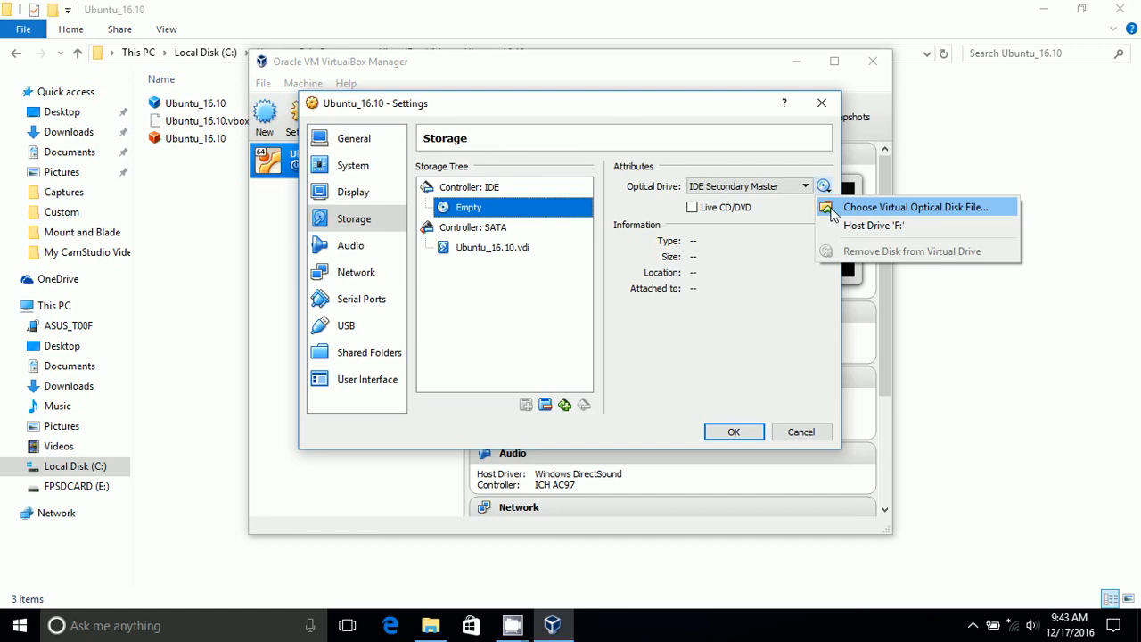
{"action": "left_click", "coordinate": [832, 210]}
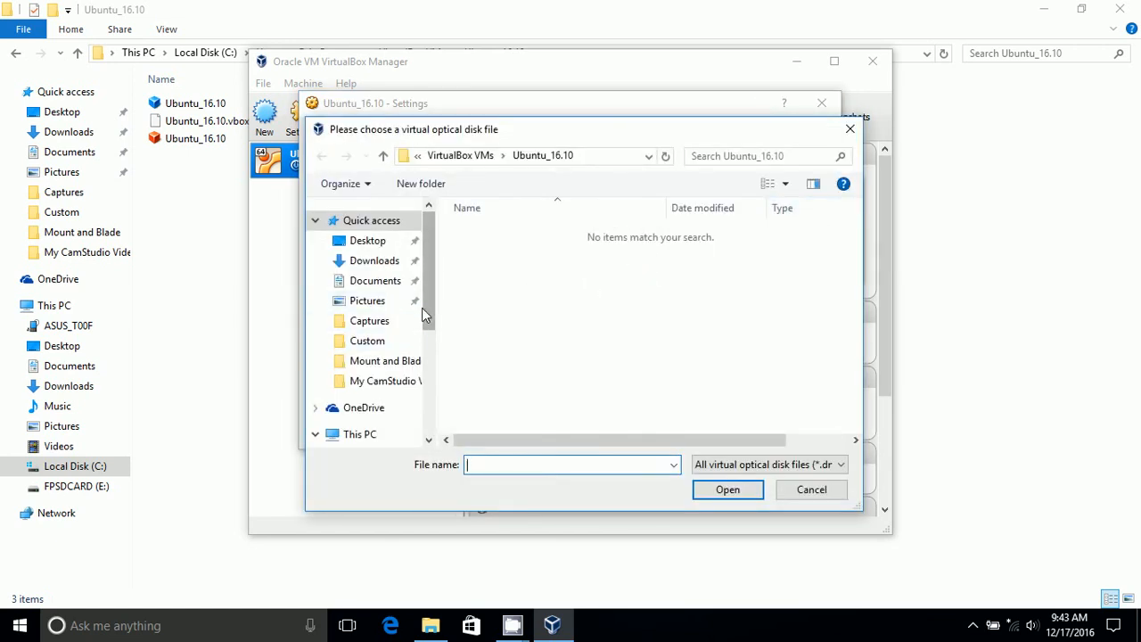
{"action": "left_click", "coordinate": [373, 260]}
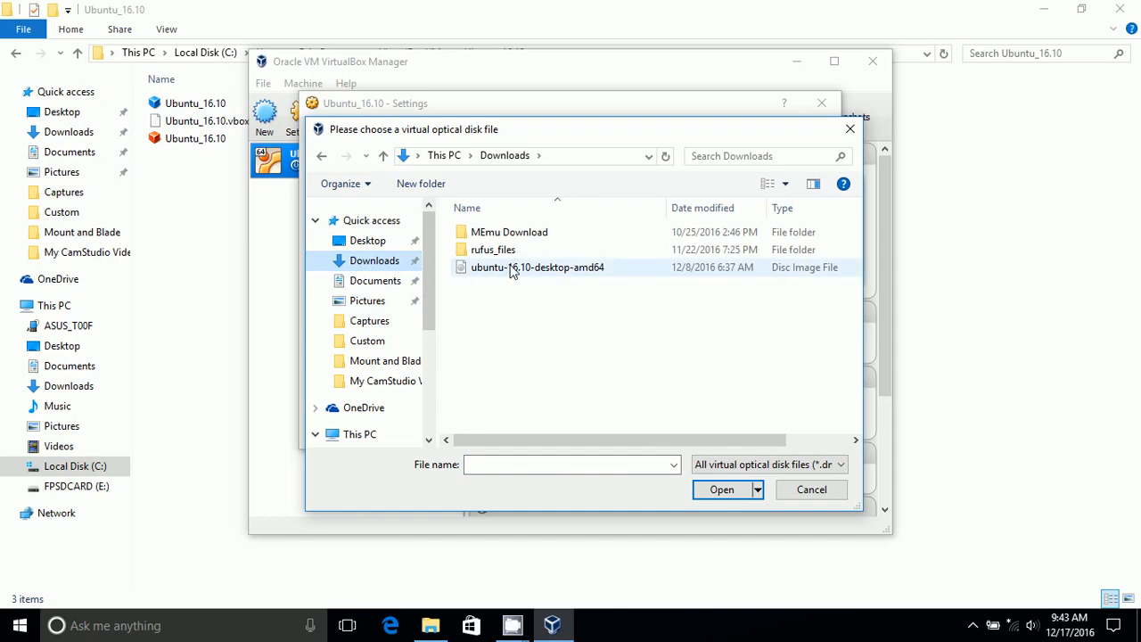
{"action": "double_click", "coordinate": [511, 268]}
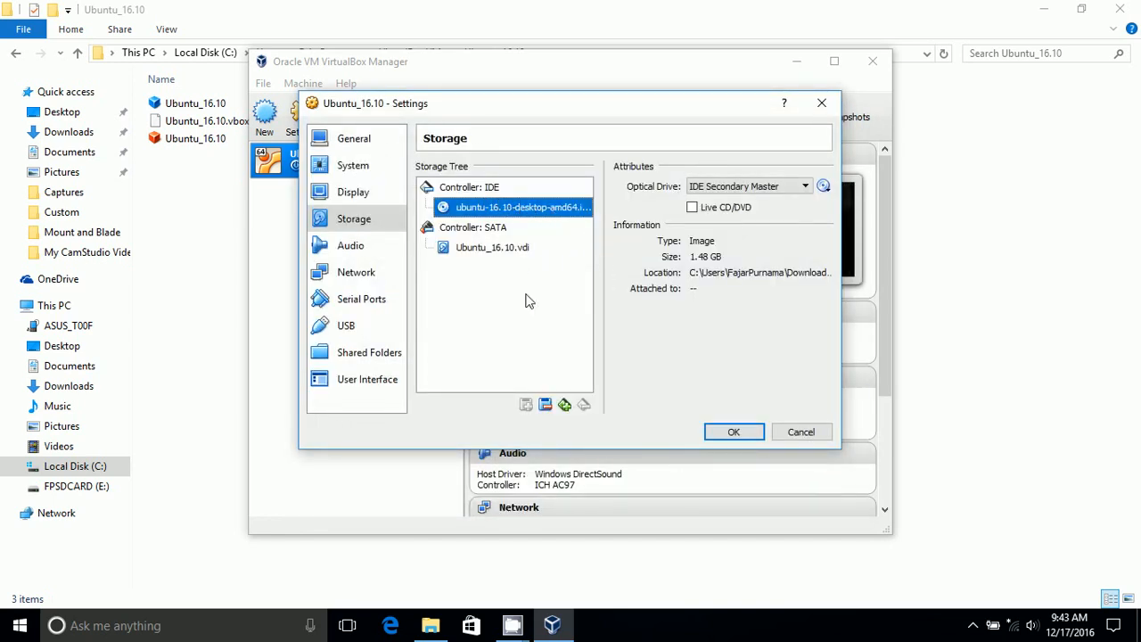
Step: Examine the audio settings and the configuration of network adapters 1 and 2
{"action": "left_click", "coordinate": [353, 247]}
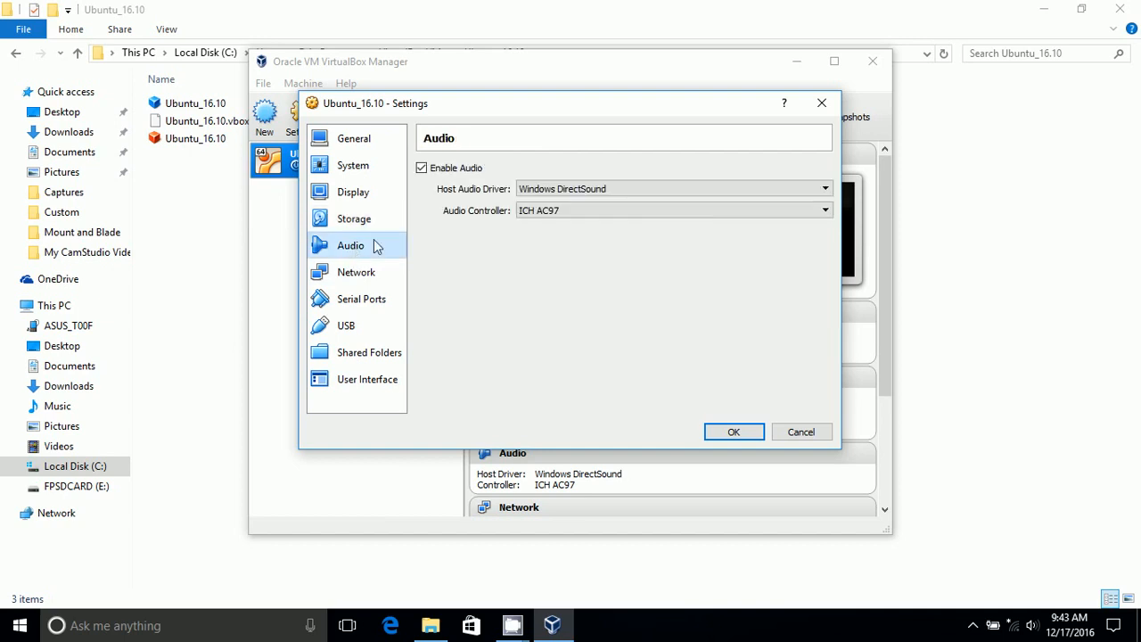
{"action": "left_click", "coordinate": [380, 278]}
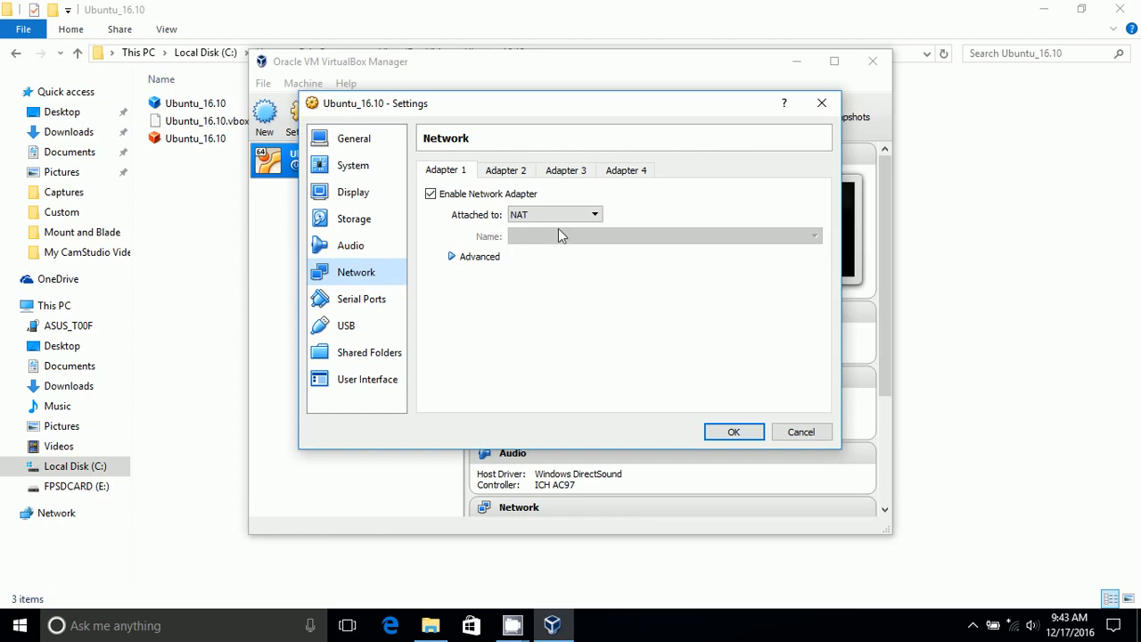
{"action": "left_click", "coordinate": [512, 170]}
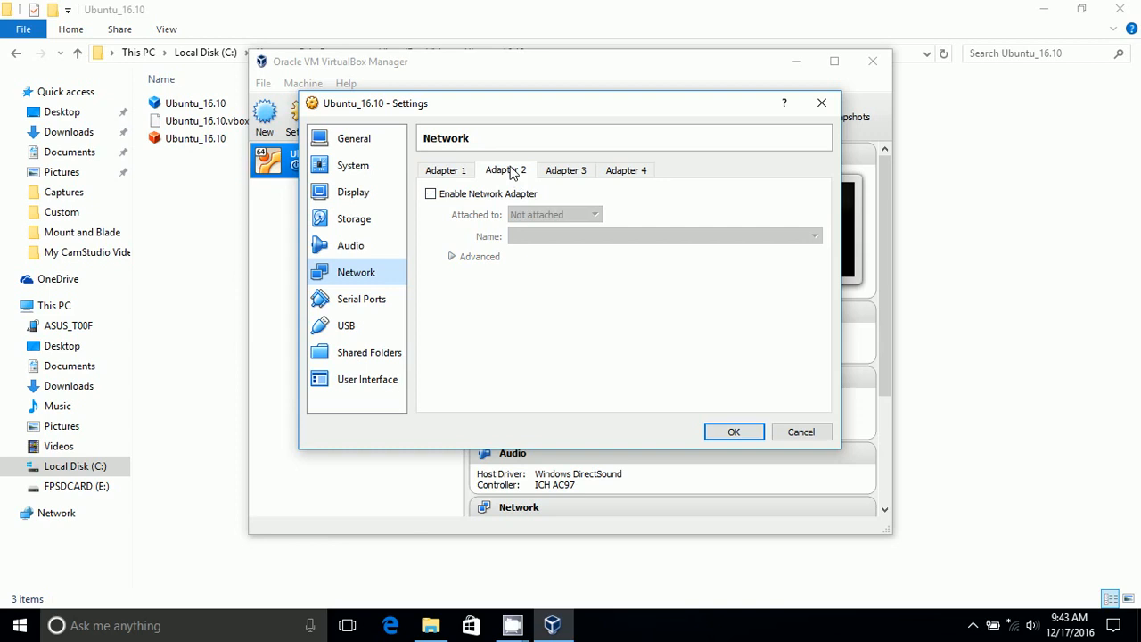
{"action": "left_click", "coordinate": [450, 175]}
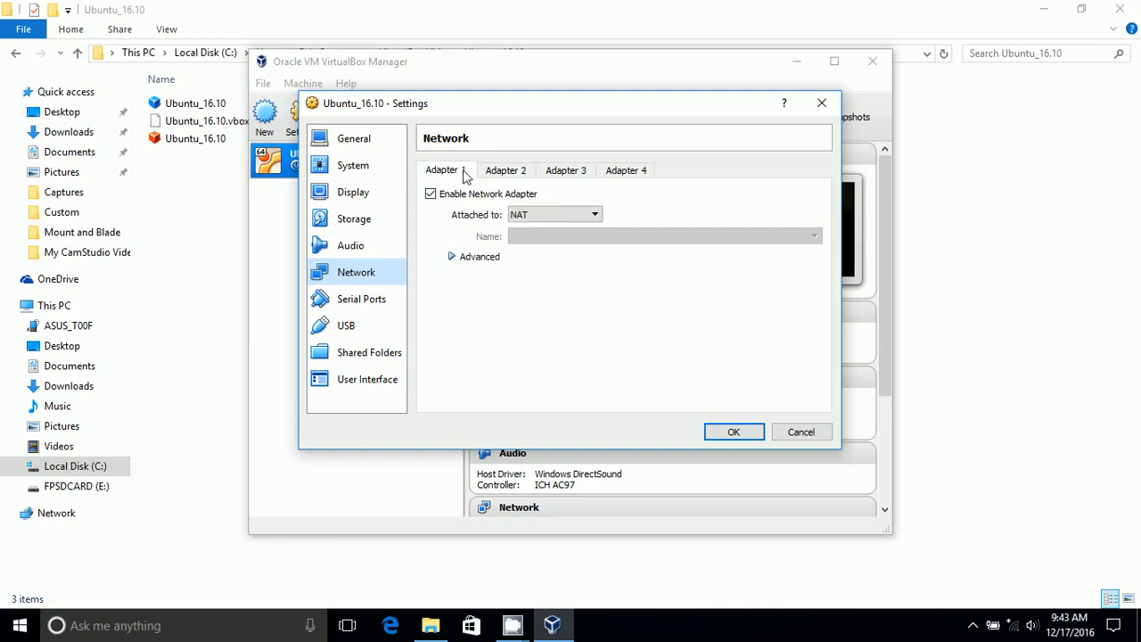
Step: Try enabling network adapter 2 as a Bridged Adapter, check its interface and attachment choices, and disable it again
{"action": "left_click", "coordinate": [492, 175]}
{"action": "left_click", "coordinate": [490, 195]}
{"action": "left_click", "coordinate": [530, 215]}
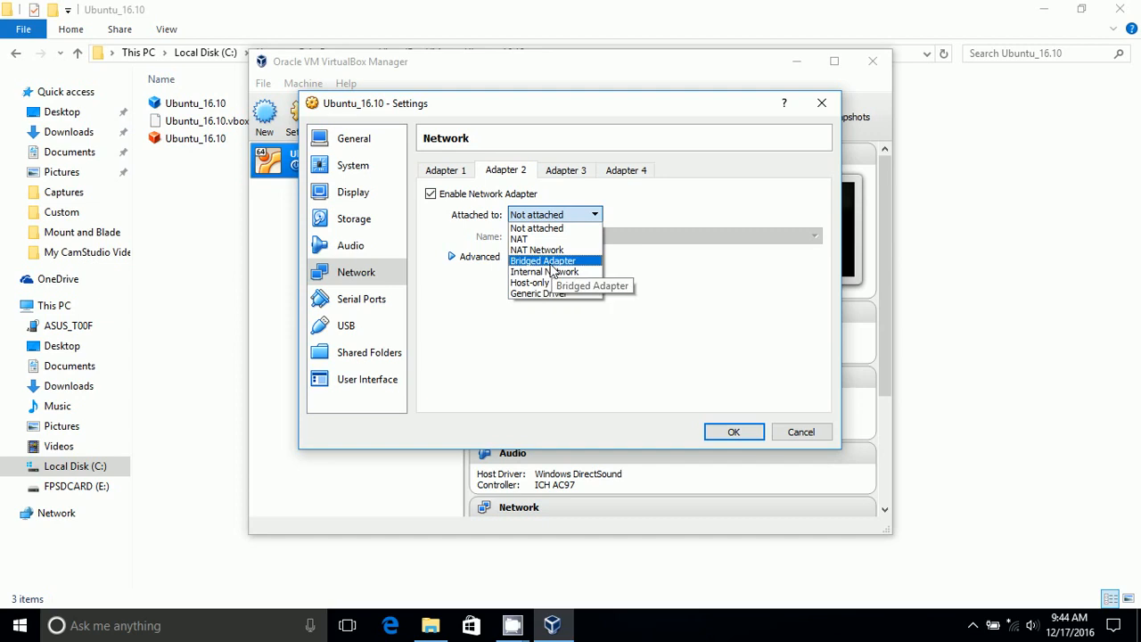
{"action": "left_click", "coordinate": [550, 262]}
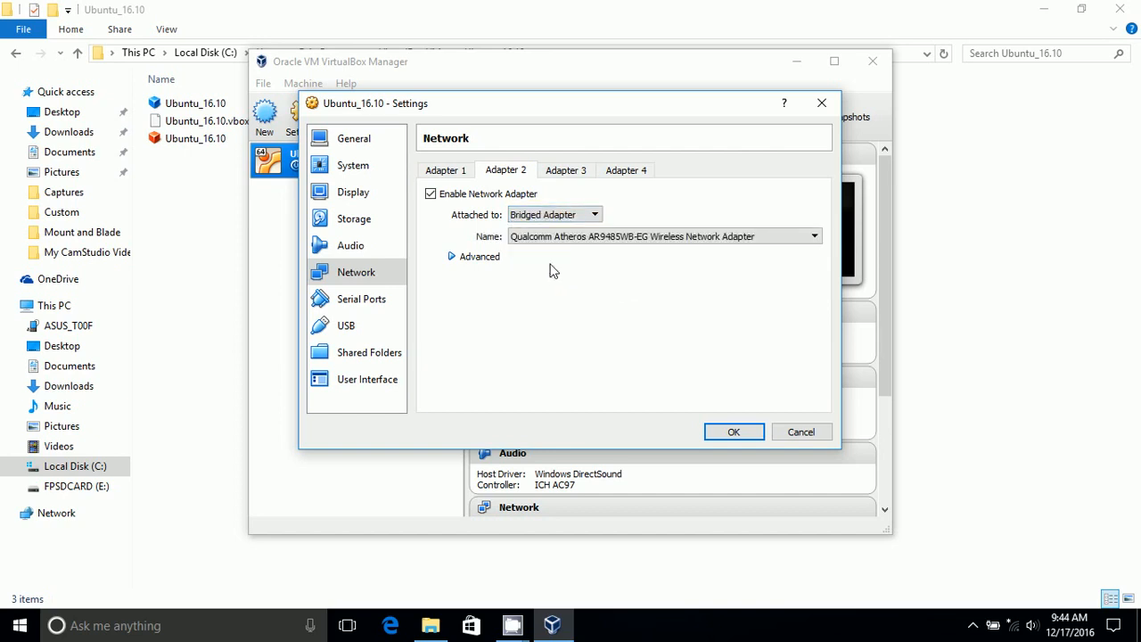
{"action": "left_click", "coordinate": [584, 239]}
{"action": "left_click", "coordinate": [584, 243]}
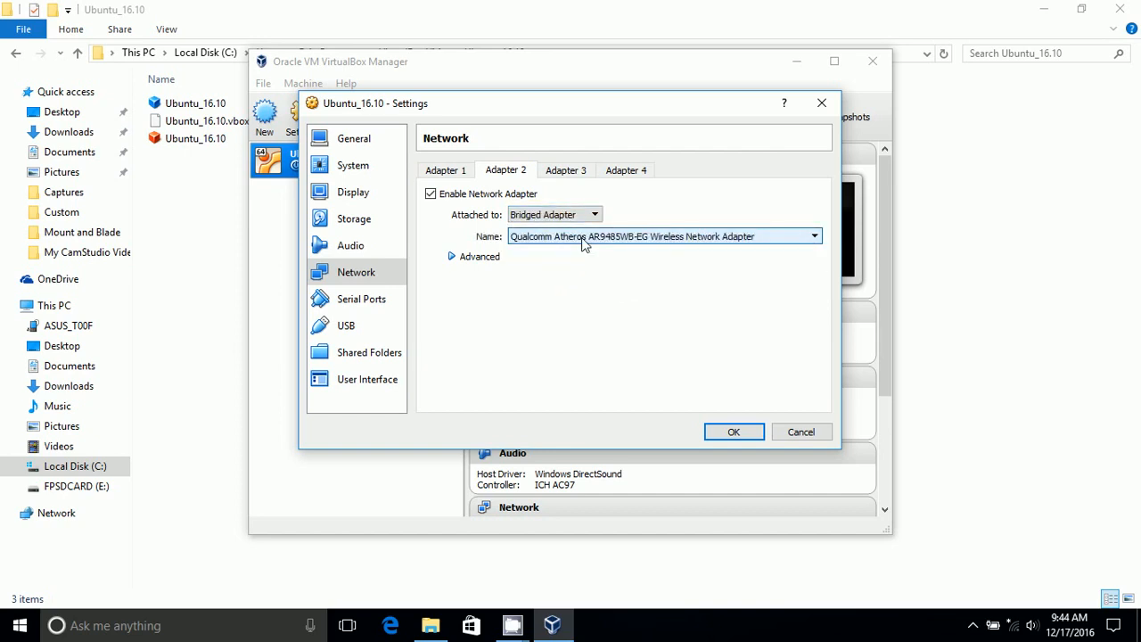
{"action": "left_click", "coordinate": [568, 217]}
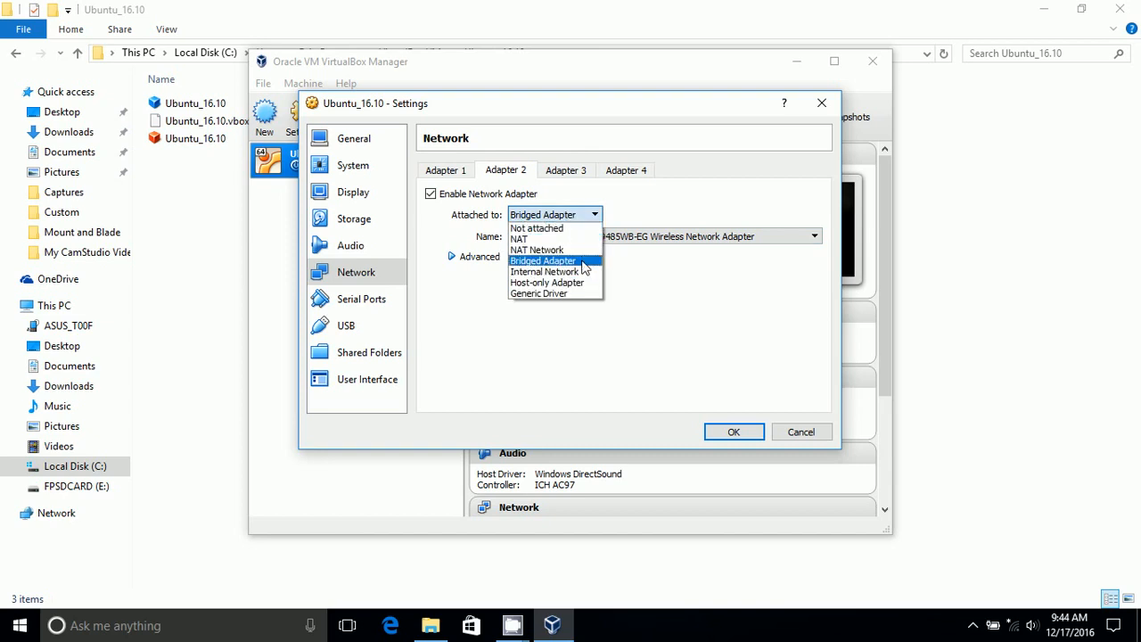
{"action": "left_click", "coordinate": [641, 212]}
{"action": "left_click", "coordinate": [497, 198]}
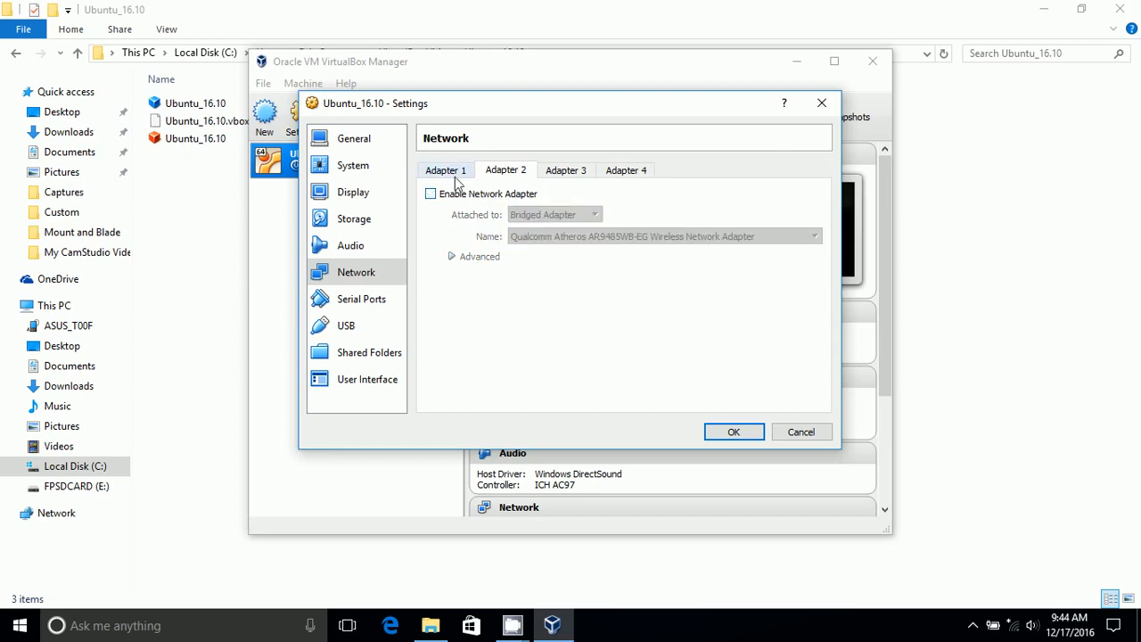
Step: Try enabling network adapter 2 as a Host-only Adapter and disable it again
{"action": "left_click", "coordinate": [445, 172]}
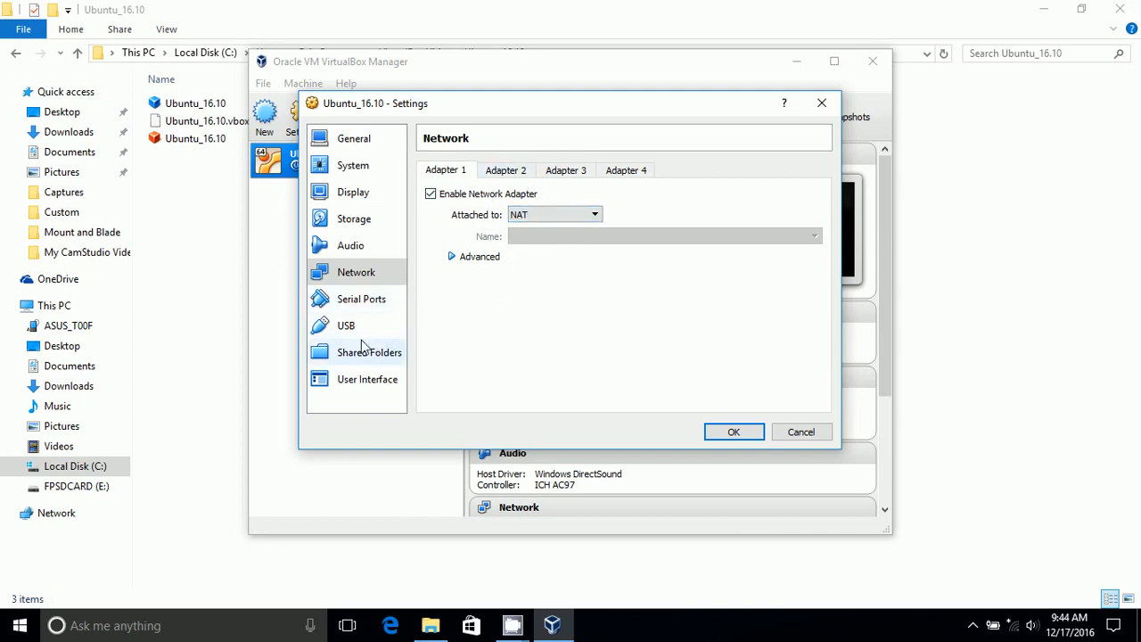
{"action": "left_click", "coordinate": [528, 169]}
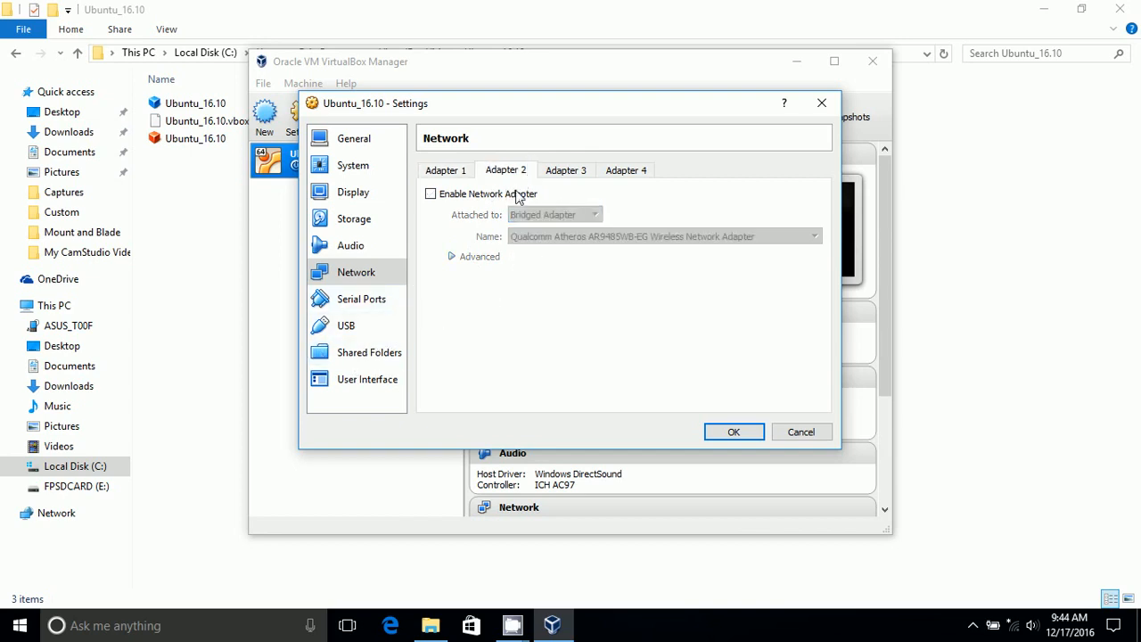
{"action": "left_click", "coordinate": [523, 193]}
{"action": "left_click", "coordinate": [533, 215]}
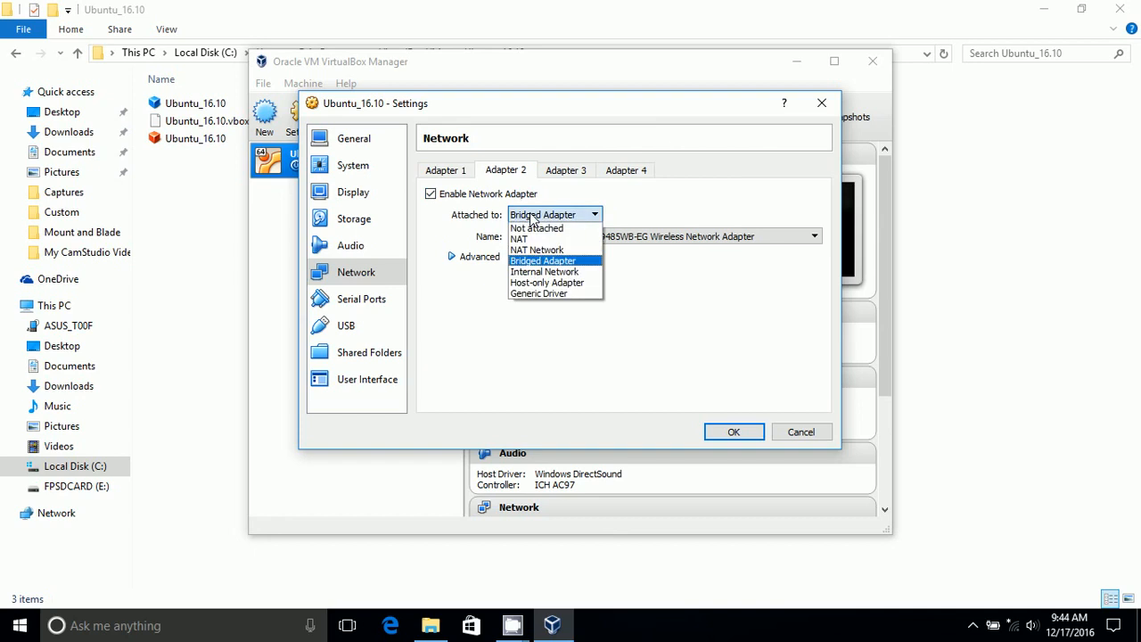
{"action": "left_click", "coordinate": [544, 286]}
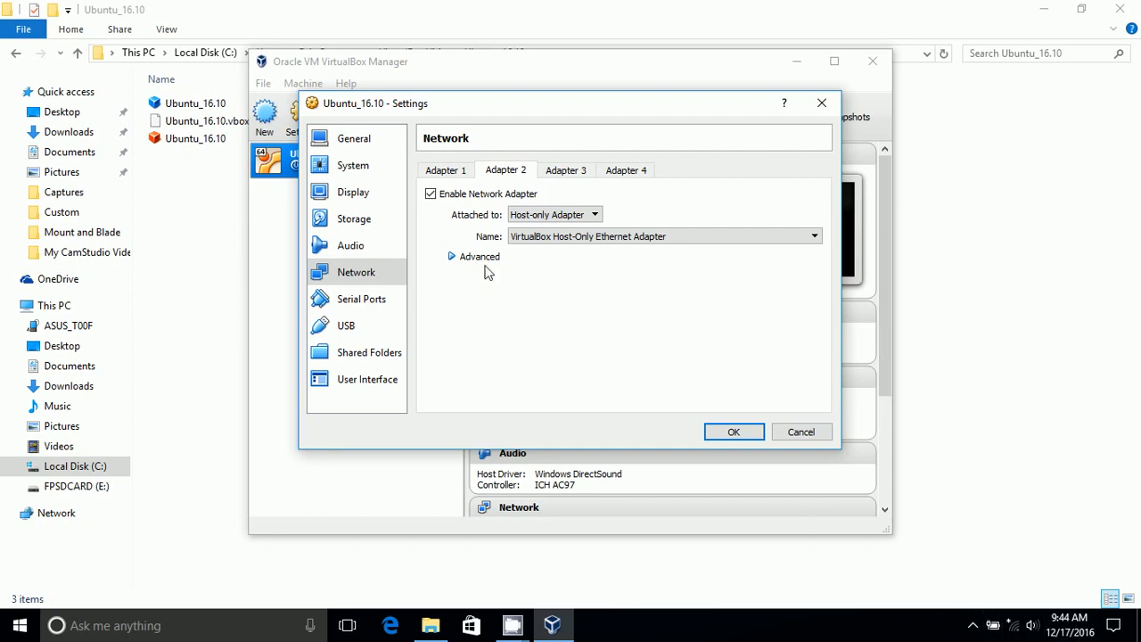
{"action": "left_click", "coordinate": [431, 194]}
Step: Review the serial port, USB, shared folder and user interface settings, and save the machine's configuration
{"action": "left_click", "coordinate": [374, 305]}
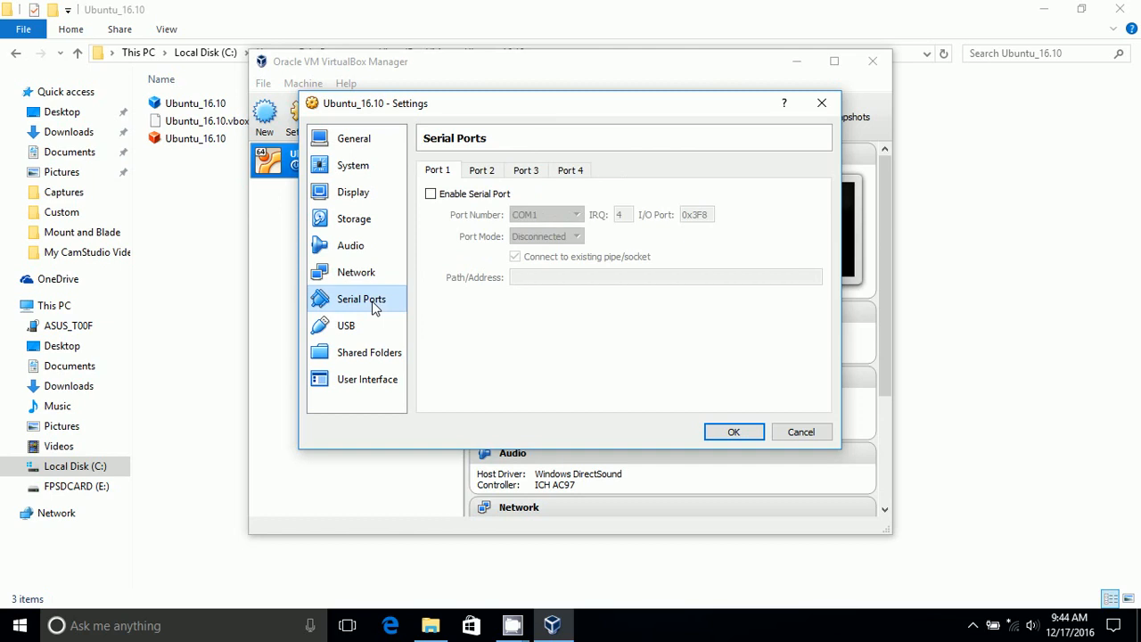
{"action": "left_click", "coordinate": [360, 328]}
{"action": "left_click", "coordinate": [363, 357]}
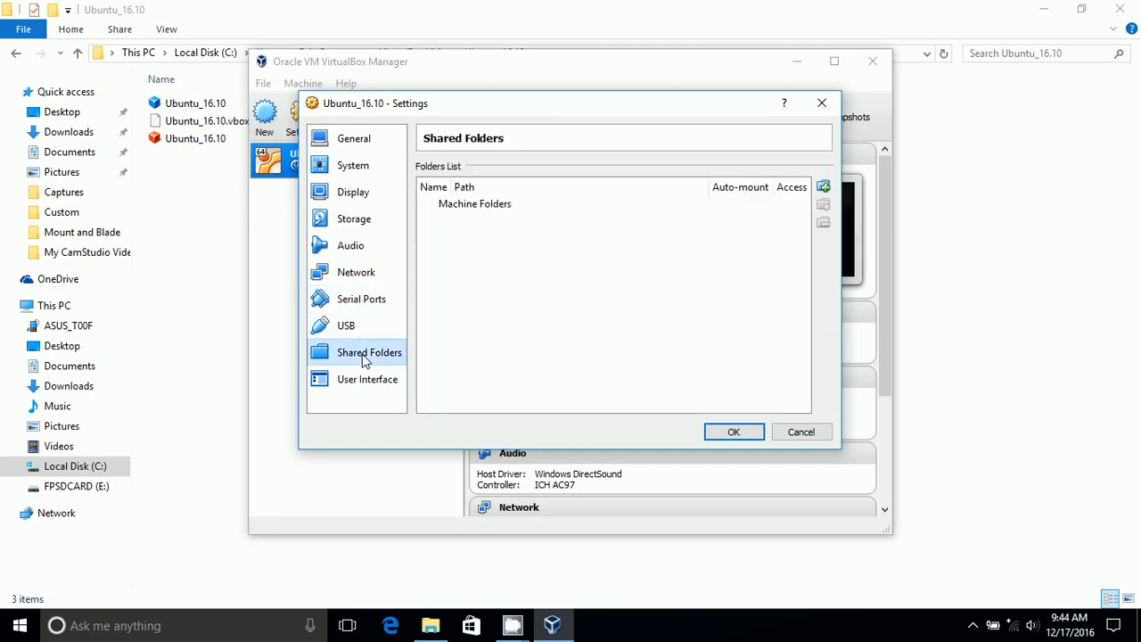
{"action": "left_click", "coordinate": [367, 382]}
{"action": "left_click", "coordinate": [733, 432]}
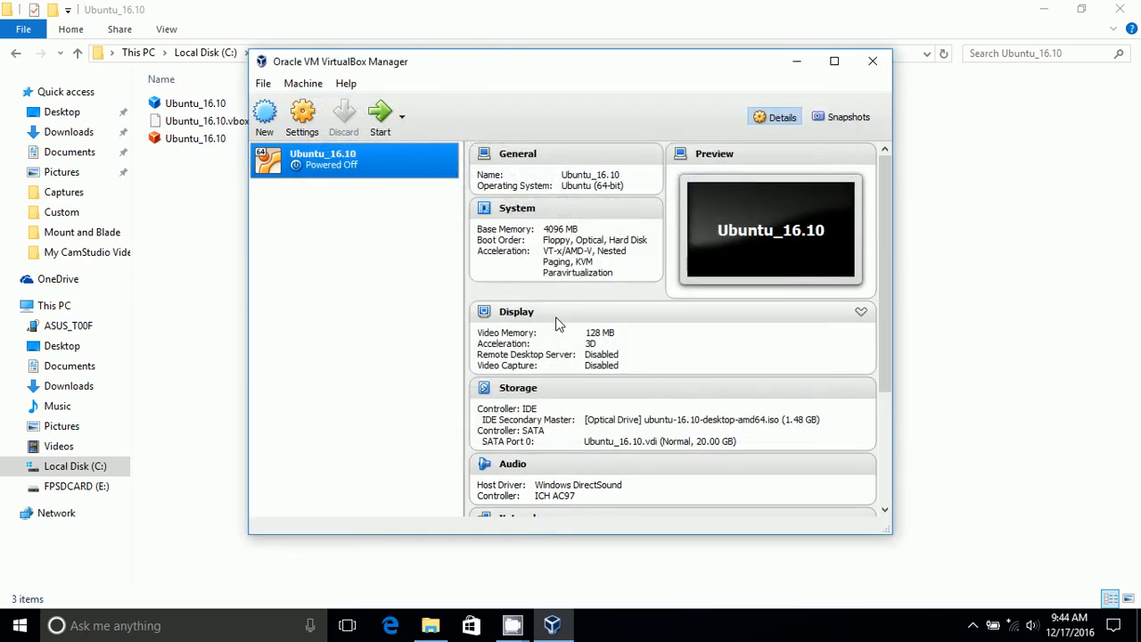
Step: Examine the global VirtualBox preferences for input shortcuts, update checks, interface language and guest display size
{"action": "left_click", "coordinate": [263, 84]}
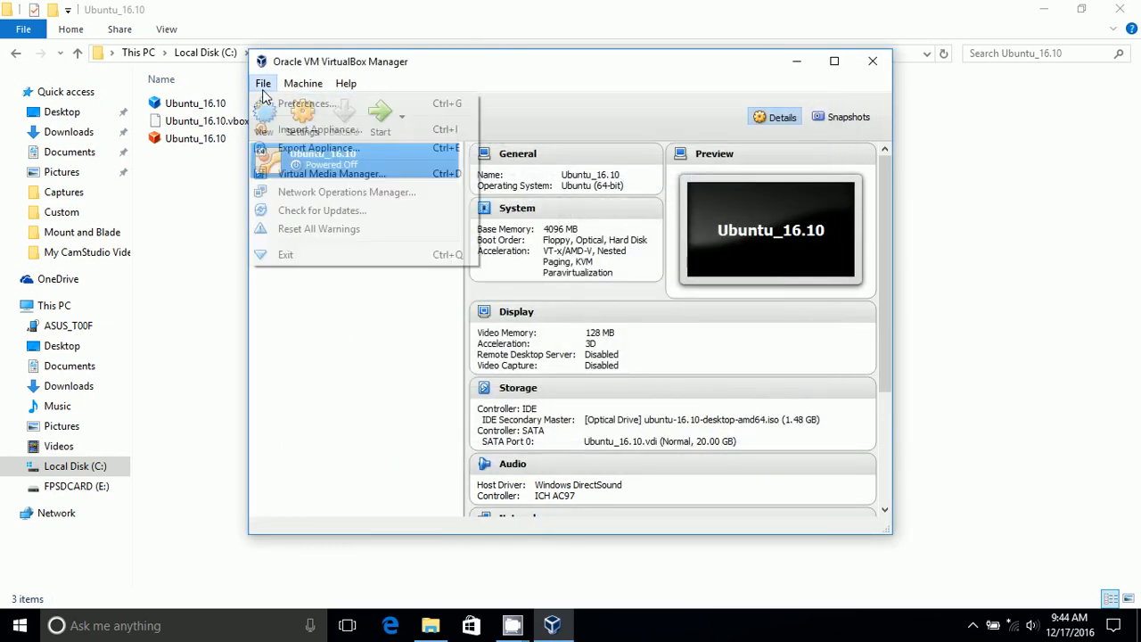
{"action": "left_click", "coordinate": [303, 107]}
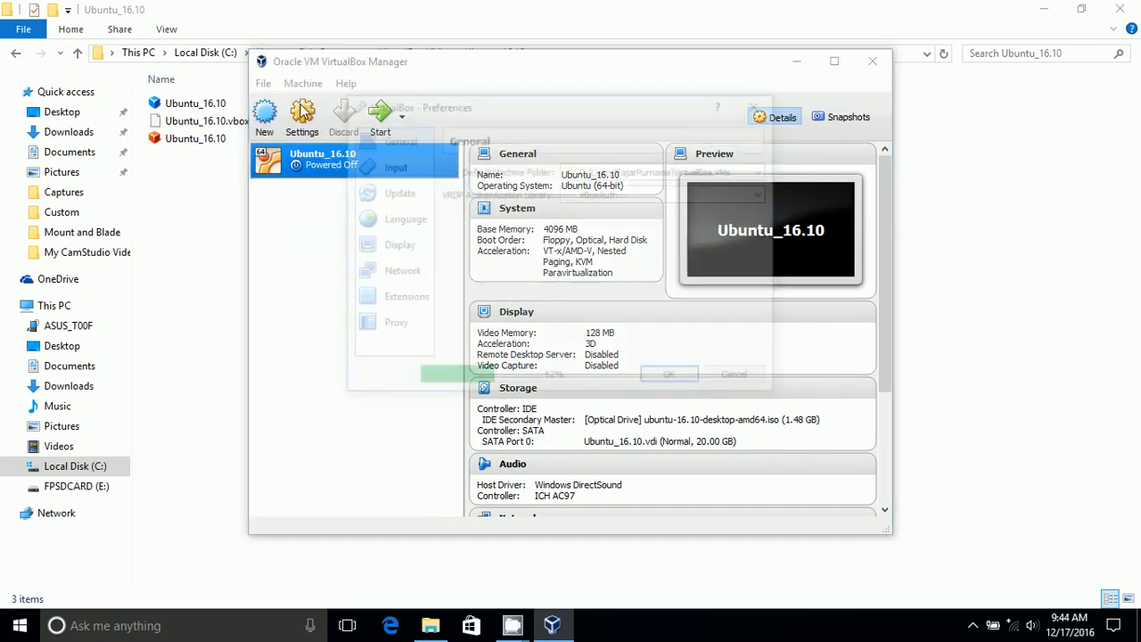
{"action": "left_click", "coordinate": [413, 169]}
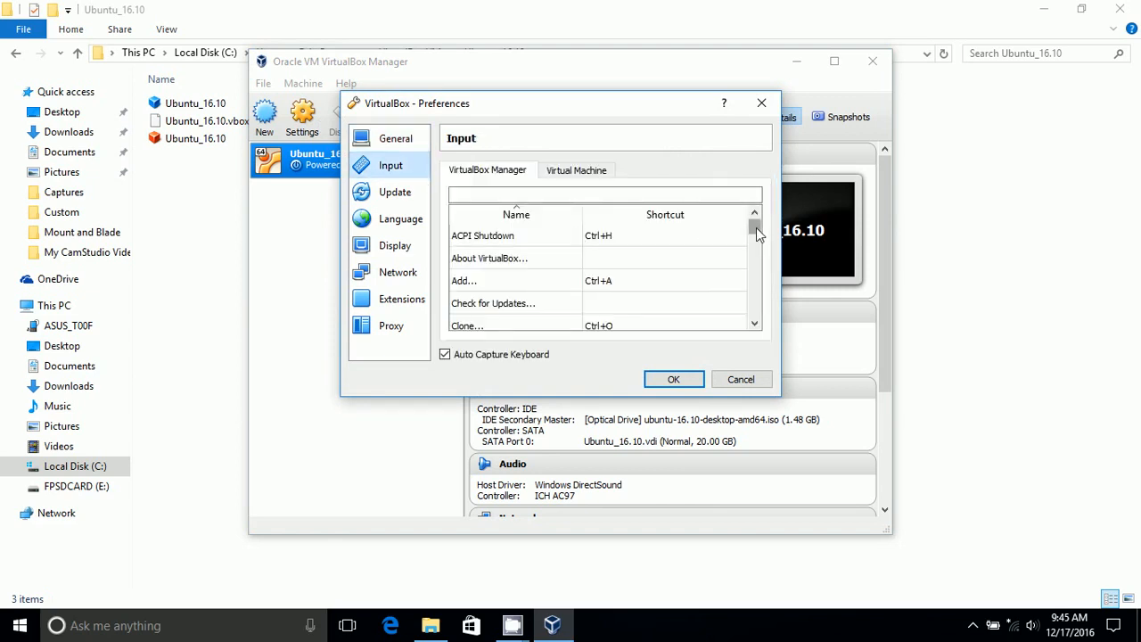
{"action": "left_click_drag", "start_coordinate": [755, 230], "coordinate": [751, 305]}
{"action": "left_click", "coordinate": [576, 170]}
{"action": "left_click", "coordinate": [407, 199]}
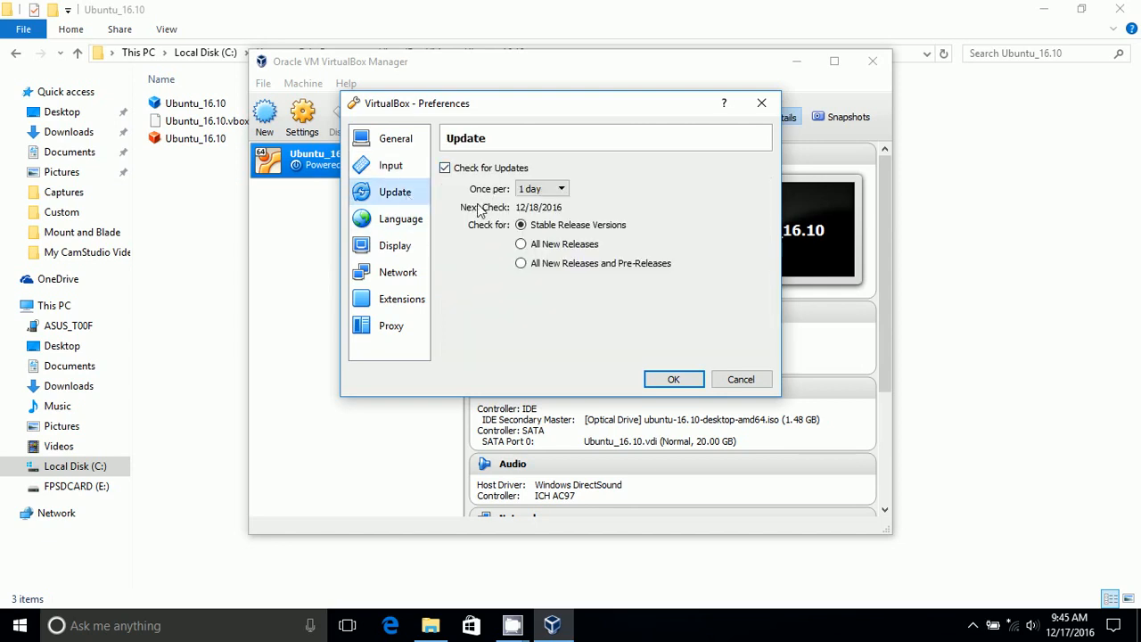
{"action": "left_click", "coordinate": [403, 223]}
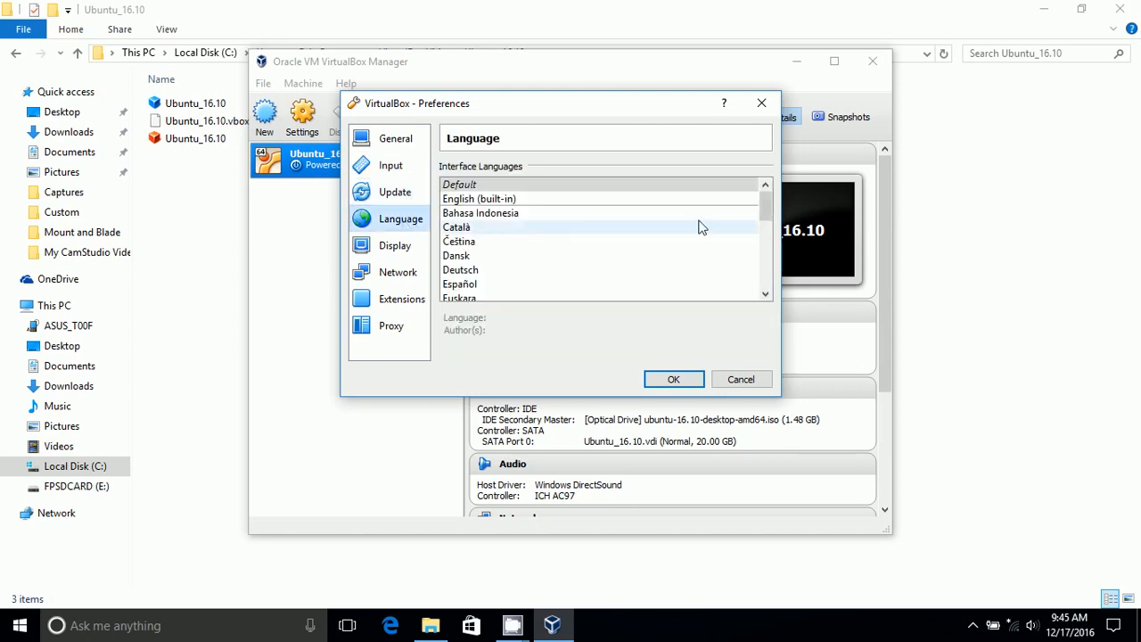
{"action": "left_click", "coordinate": [400, 254]}
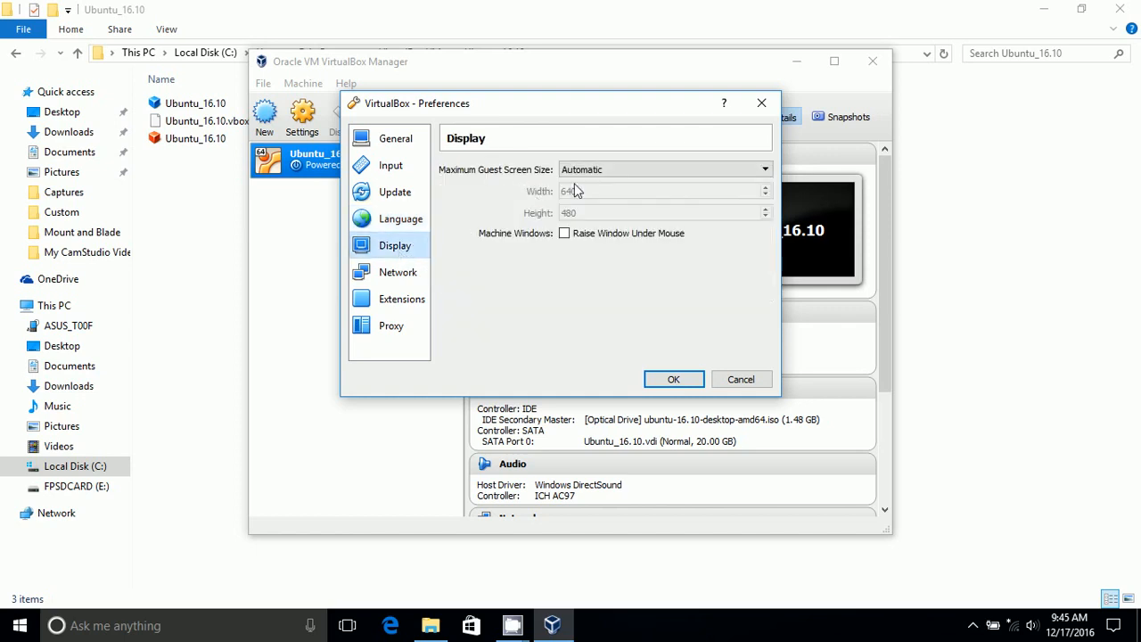
Step: Inspect the NAT and host-only network preferences, including the host-only adapter's address and DHCP server details
{"action": "left_click", "coordinate": [393, 278]}
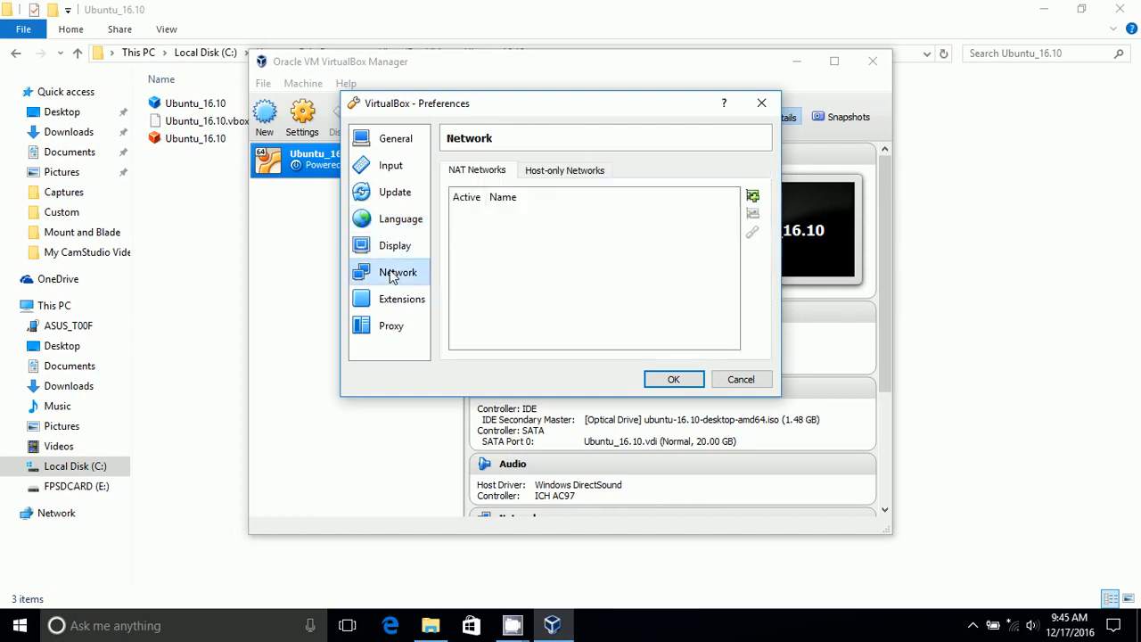
{"action": "left_click", "coordinate": [549, 175]}
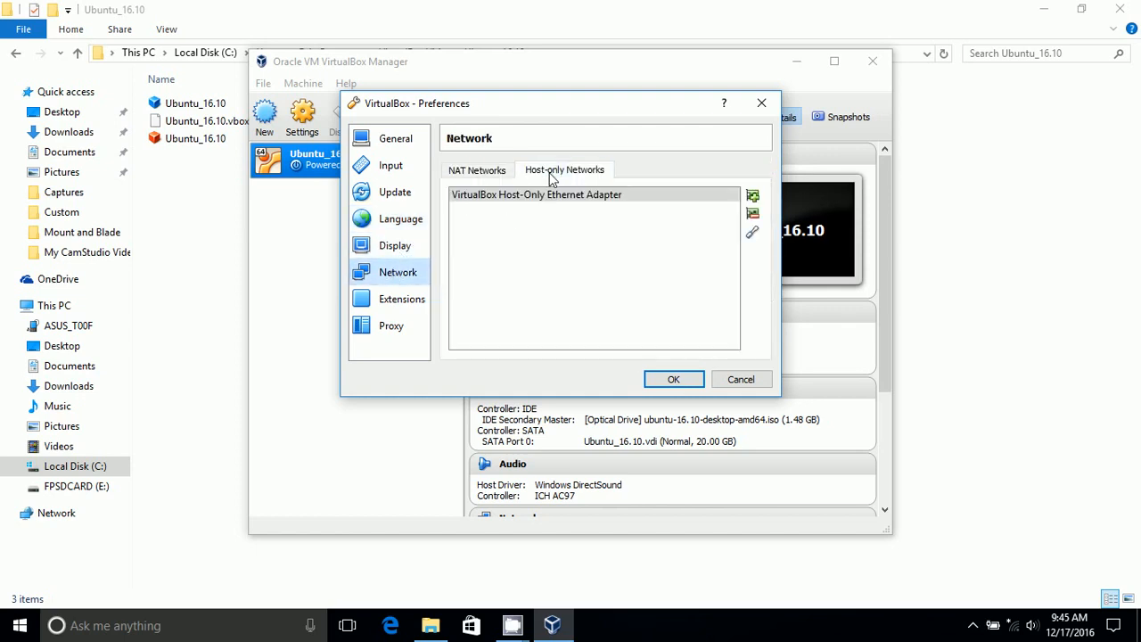
{"action": "left_click", "coordinate": [490, 169]}
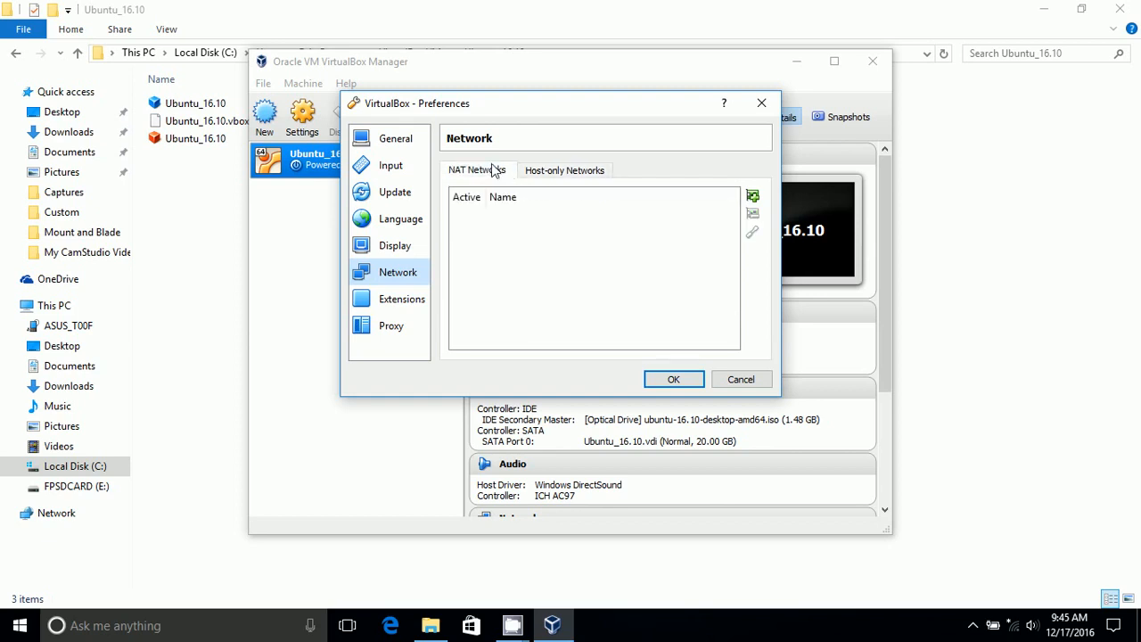
{"action": "left_click", "coordinate": [541, 177]}
{"action": "double_click", "coordinate": [623, 189]}
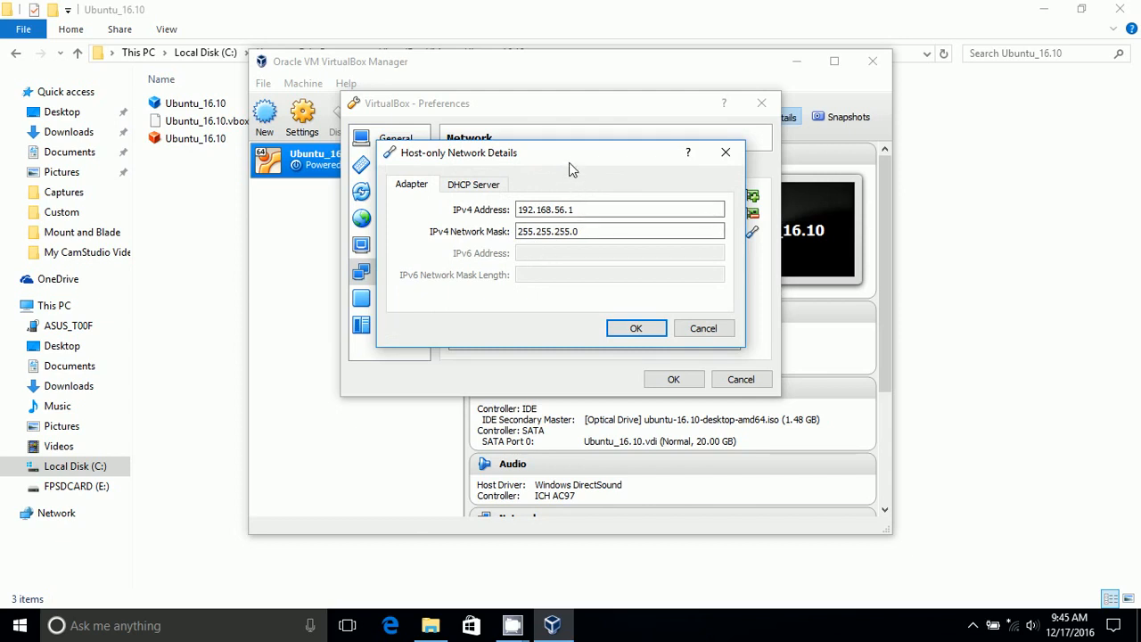
{"action": "left_click", "coordinate": [473, 184]}
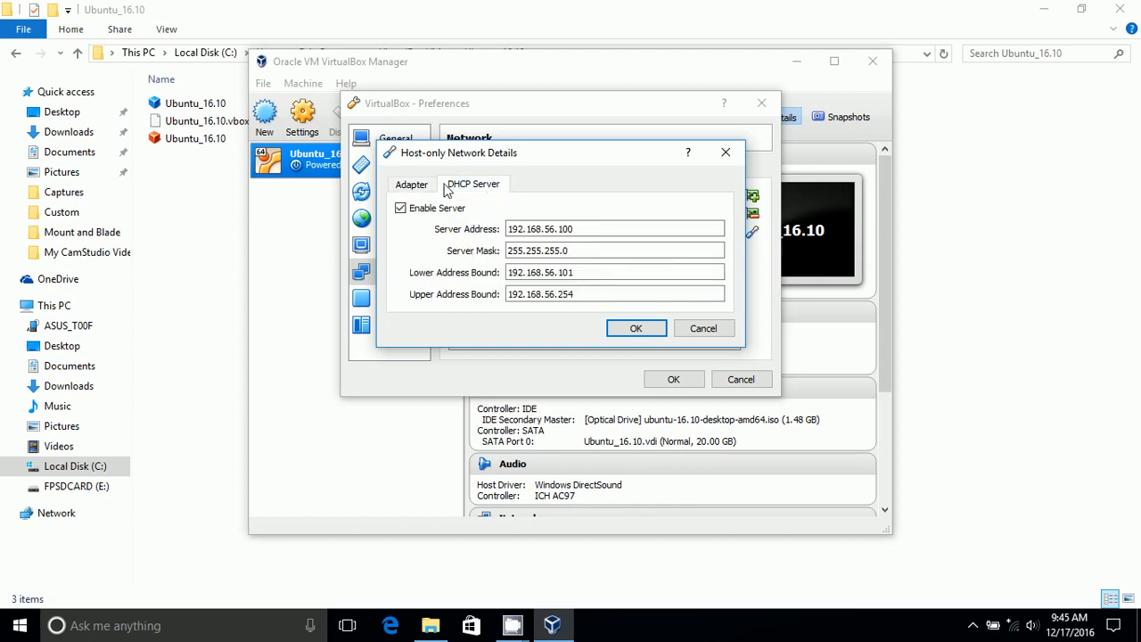
{"action": "left_click", "coordinate": [410, 187]}
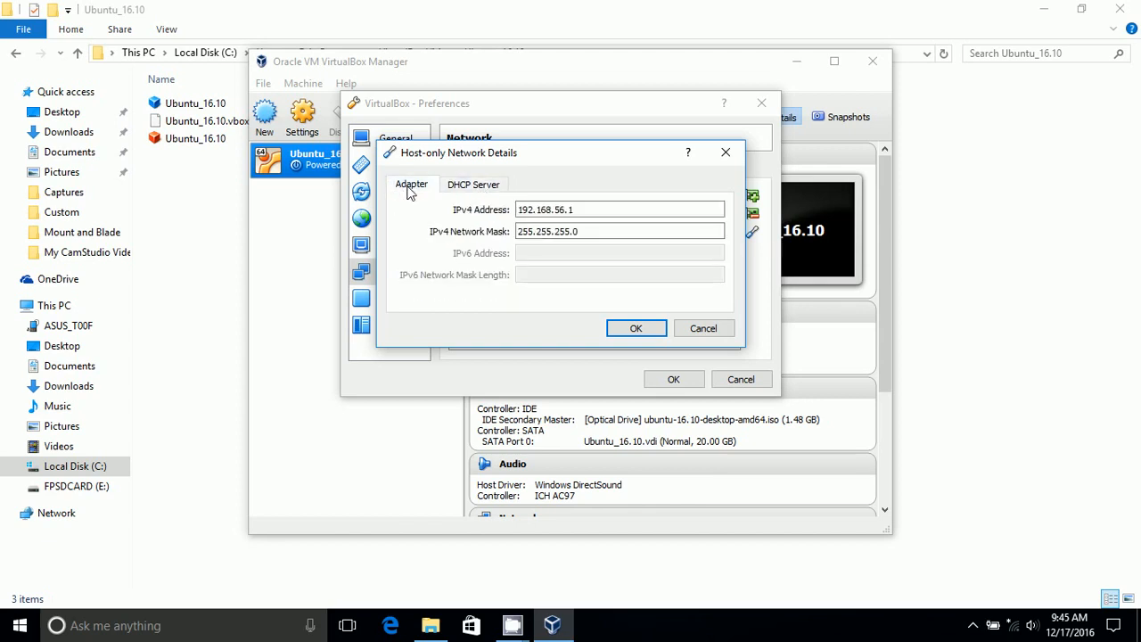
{"action": "left_click", "coordinate": [724, 154]}
Step: Review the proxy preferences and close the global preferences
{"action": "left_click", "coordinate": [402, 275]}
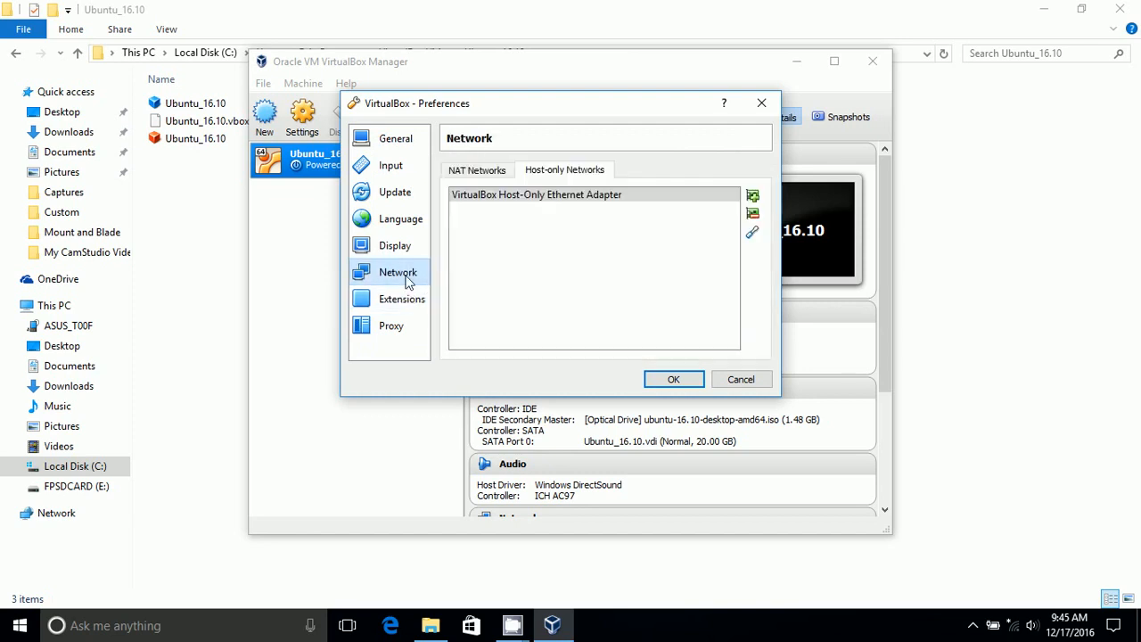
{"action": "left_click", "coordinate": [400, 323]}
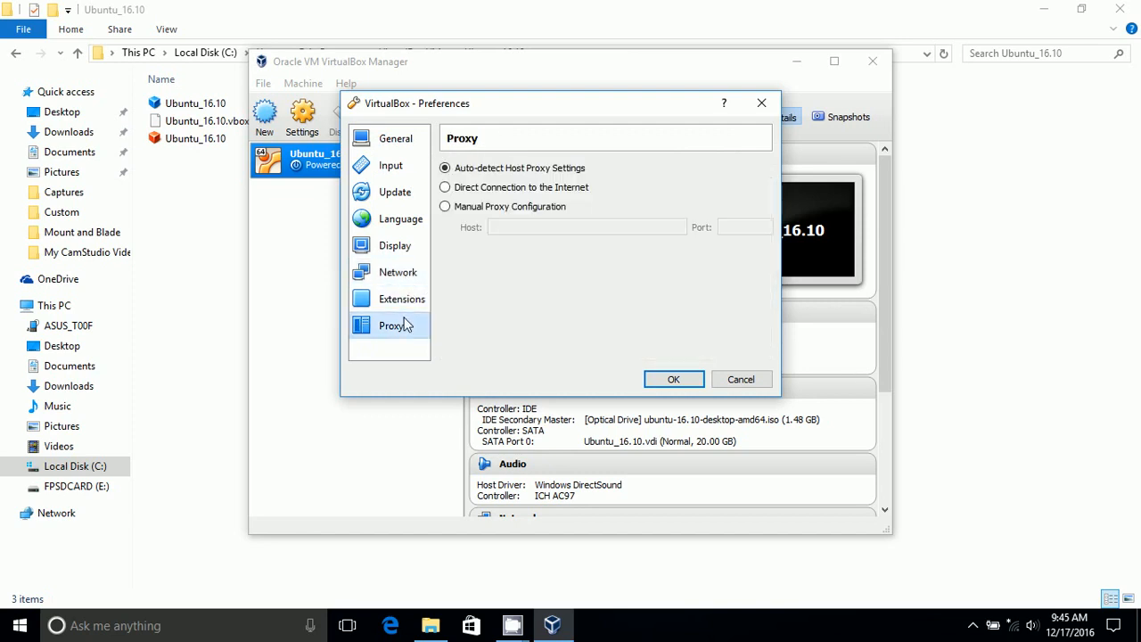
{"action": "left_click", "coordinate": [672, 380]}
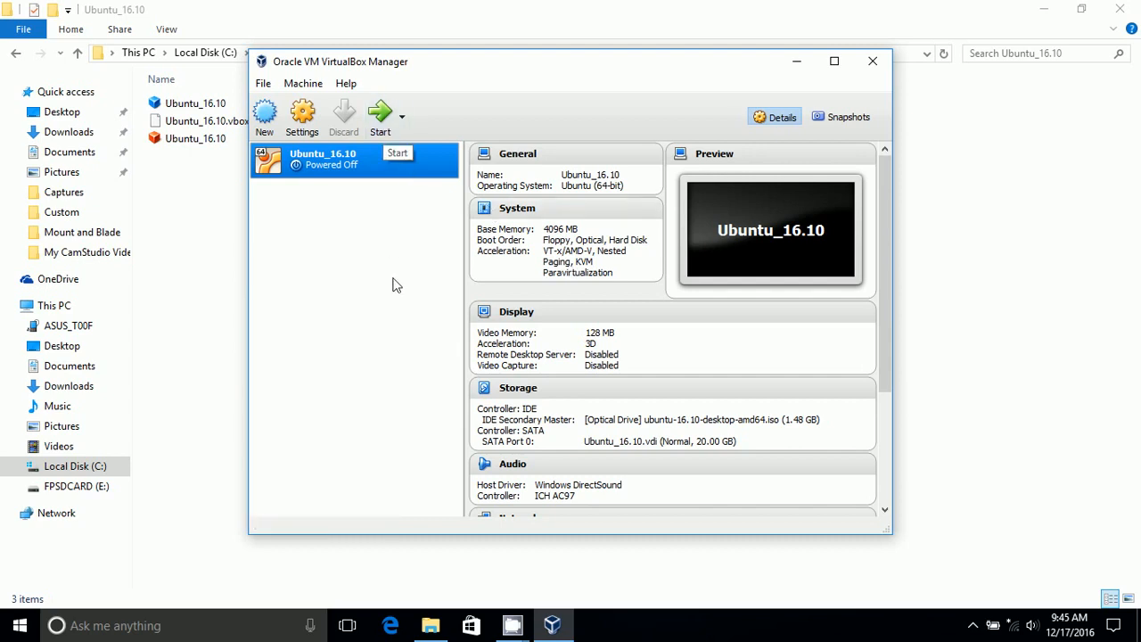
Step: Start the Ubuntu_16.10 machine from its CD-ROM boot device, maximize its window and dismiss the keyboard capture notice
{"action": "left_click", "coordinate": [385, 126]}
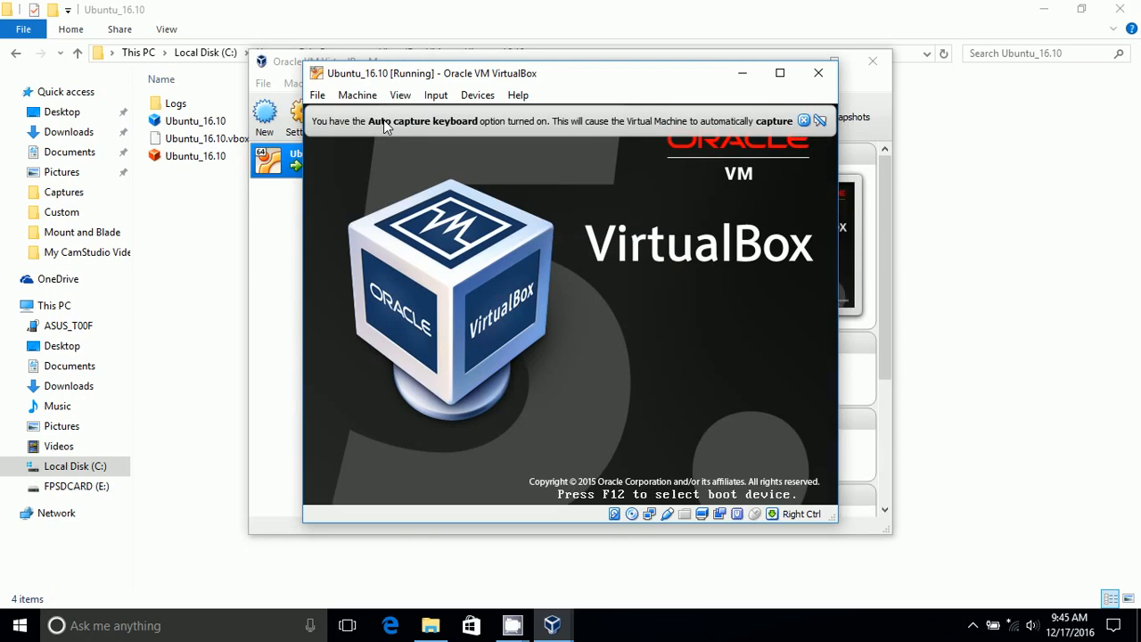
{"action": "key", "text": "F12"}
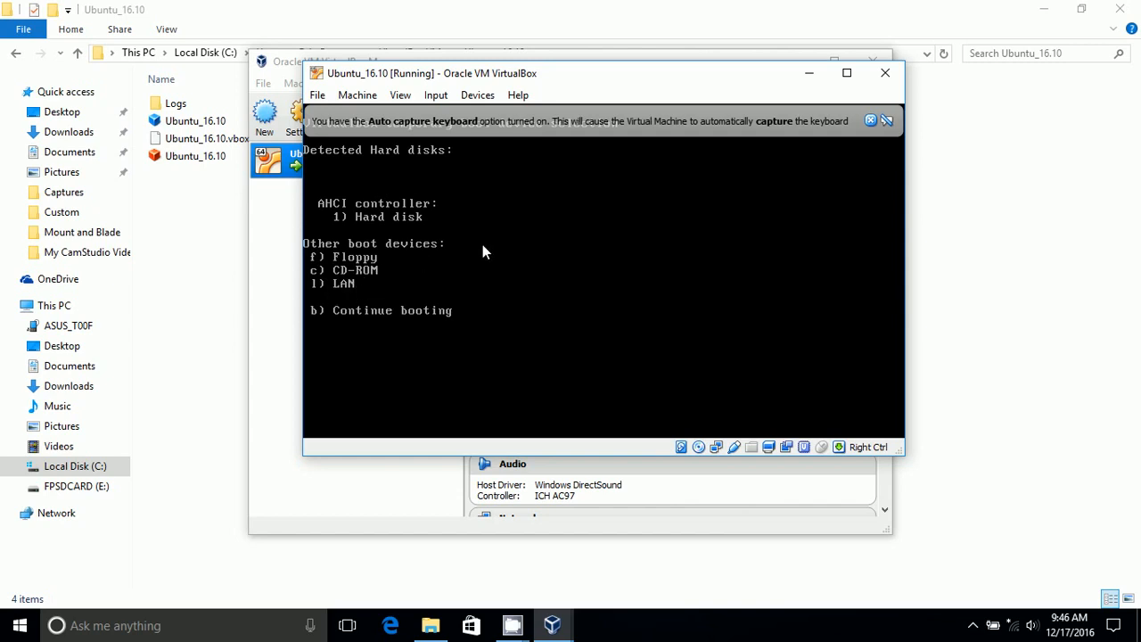
{"action": "key", "text": "c"}
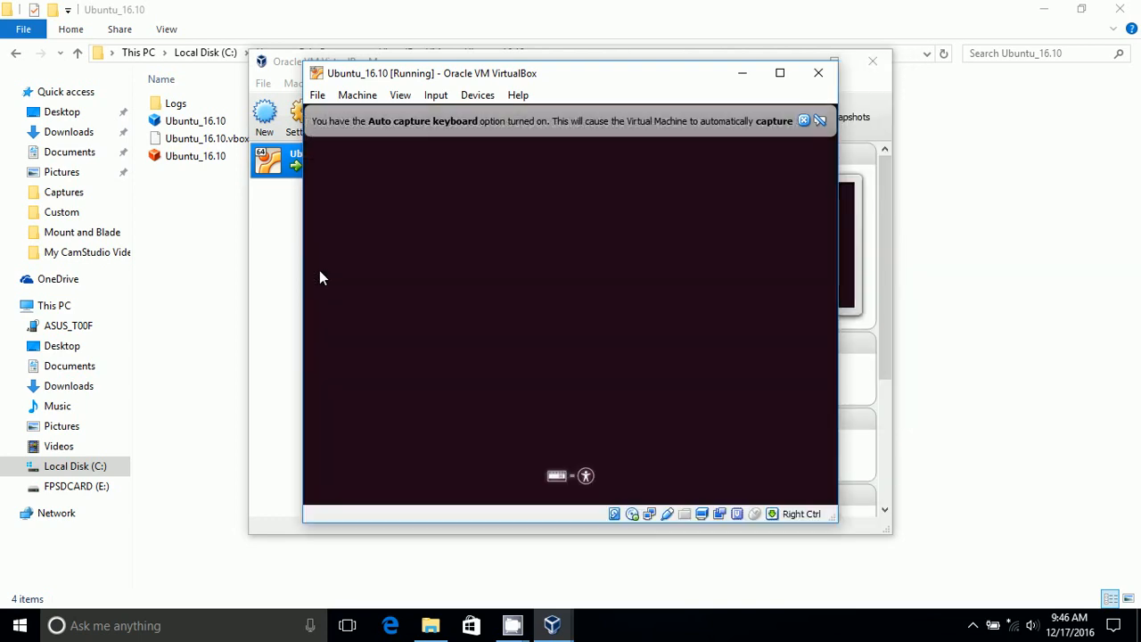
{"action": "left_click", "coordinate": [780, 72]}
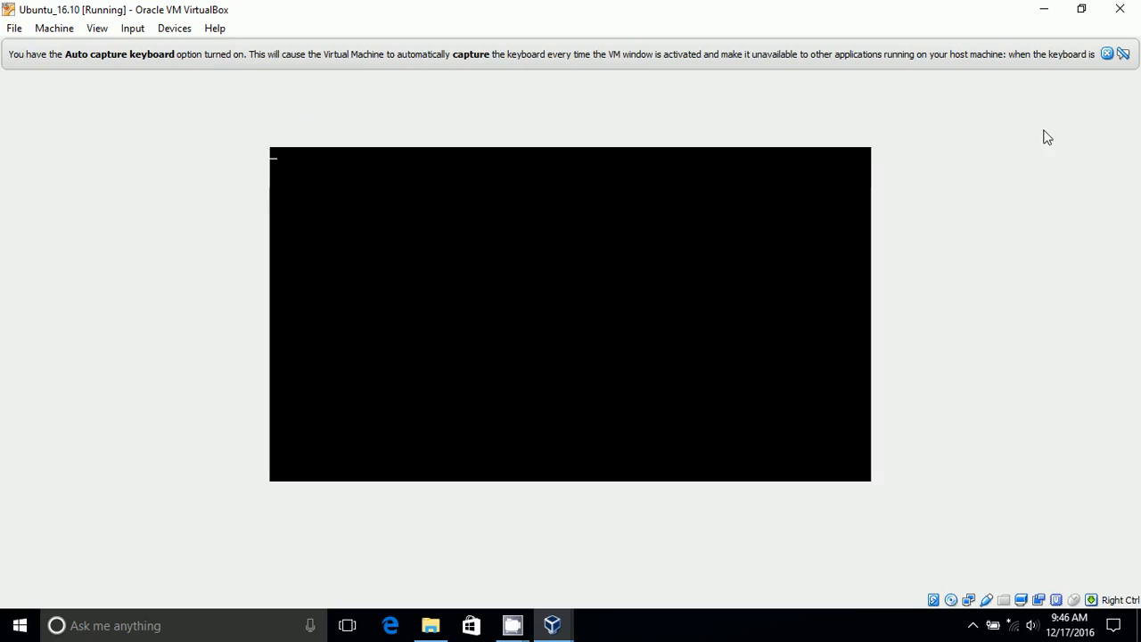
{"action": "left_click", "coordinate": [1107, 55]}
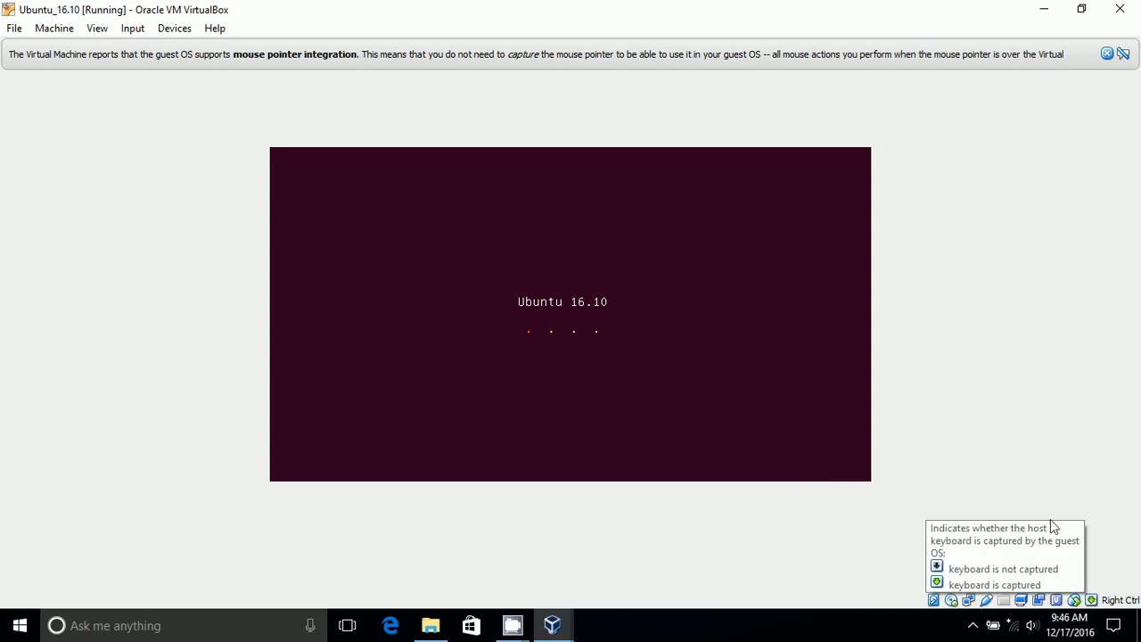
{"action": "left_click", "coordinate": [174, 29]}
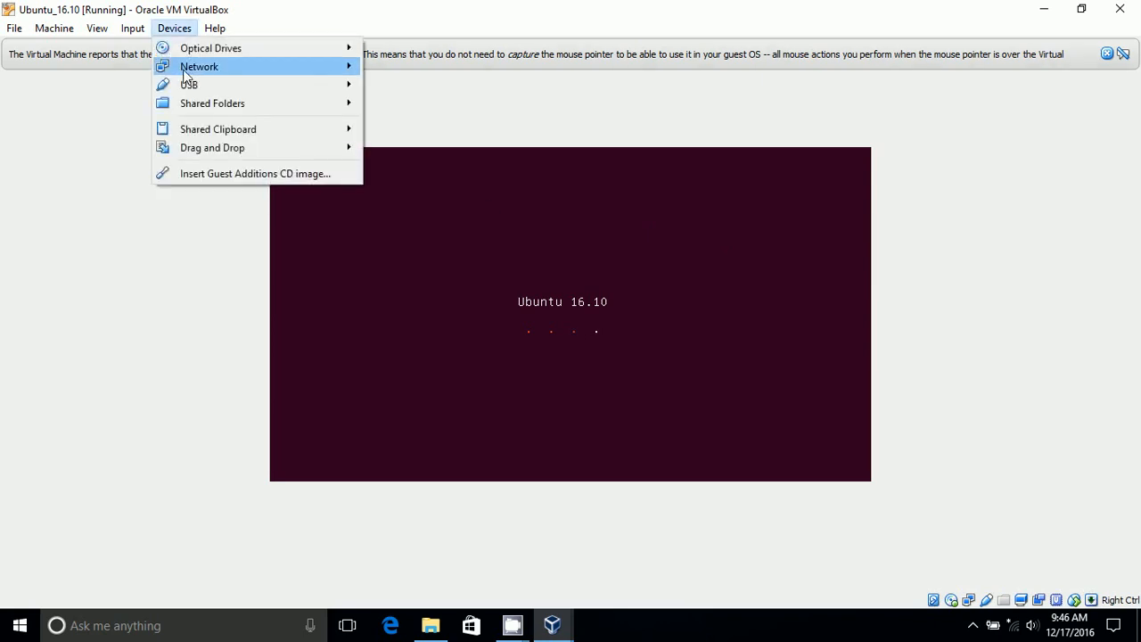
{"action": "mouse_move", "coordinate": [203, 68]}
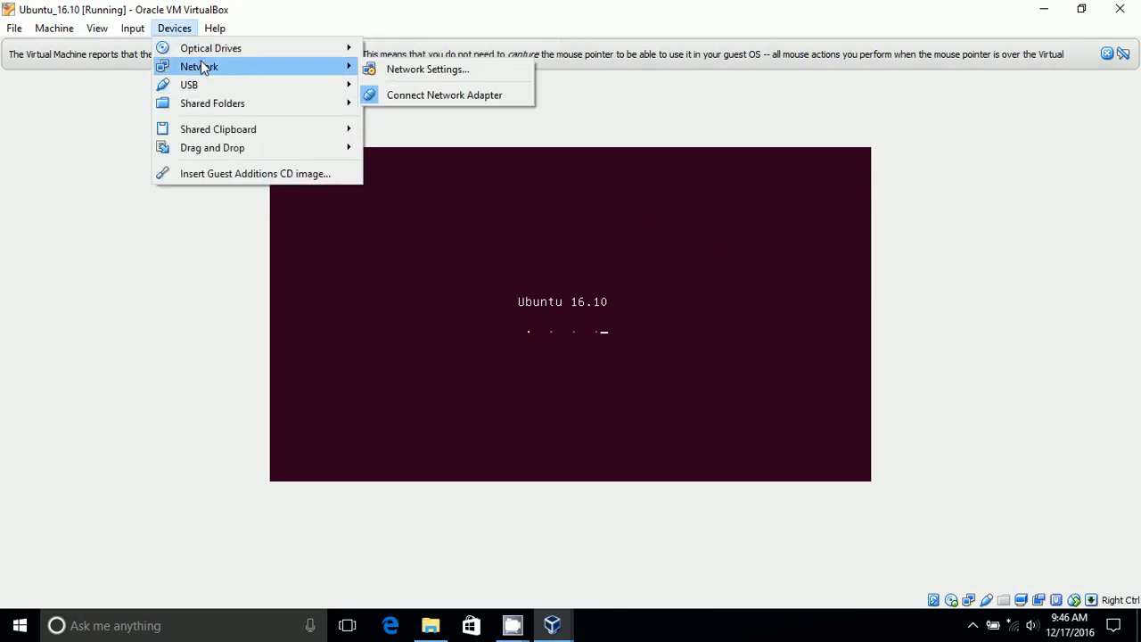
{"action": "mouse_move", "coordinate": [205, 107]}
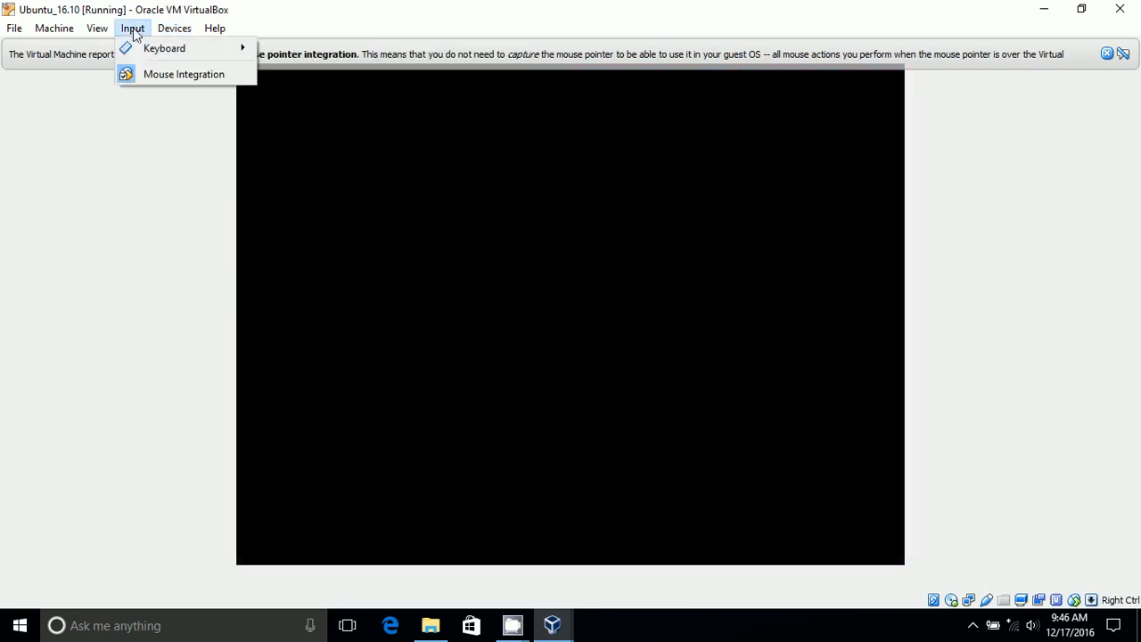
{"action": "mouse_move", "coordinate": [99, 32]}
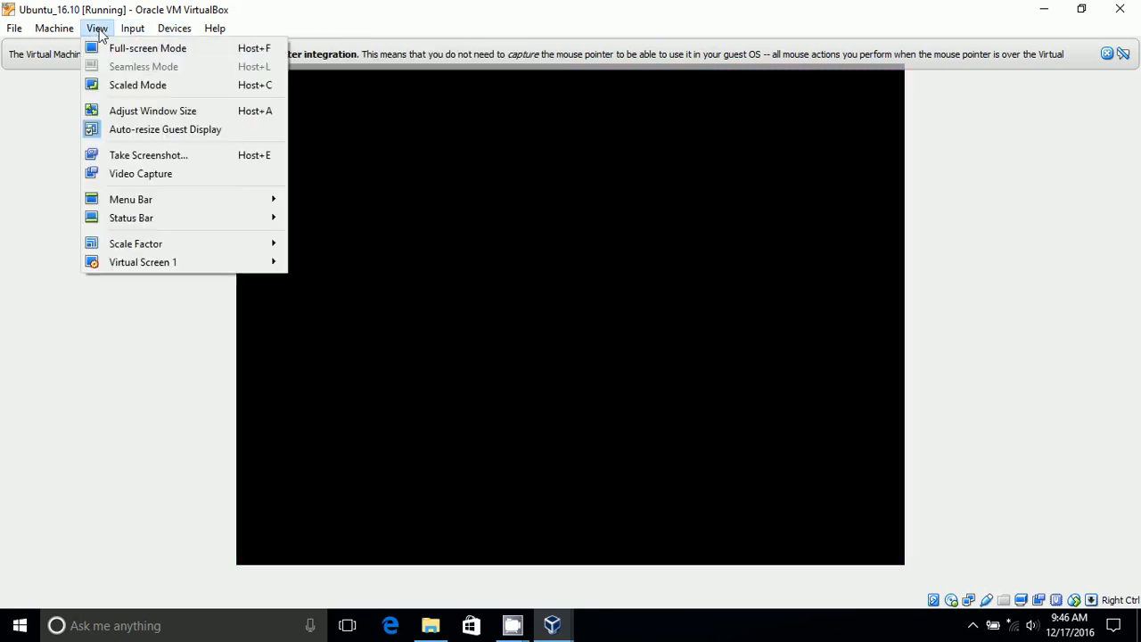
{"action": "mouse_move", "coordinate": [4, 32]}
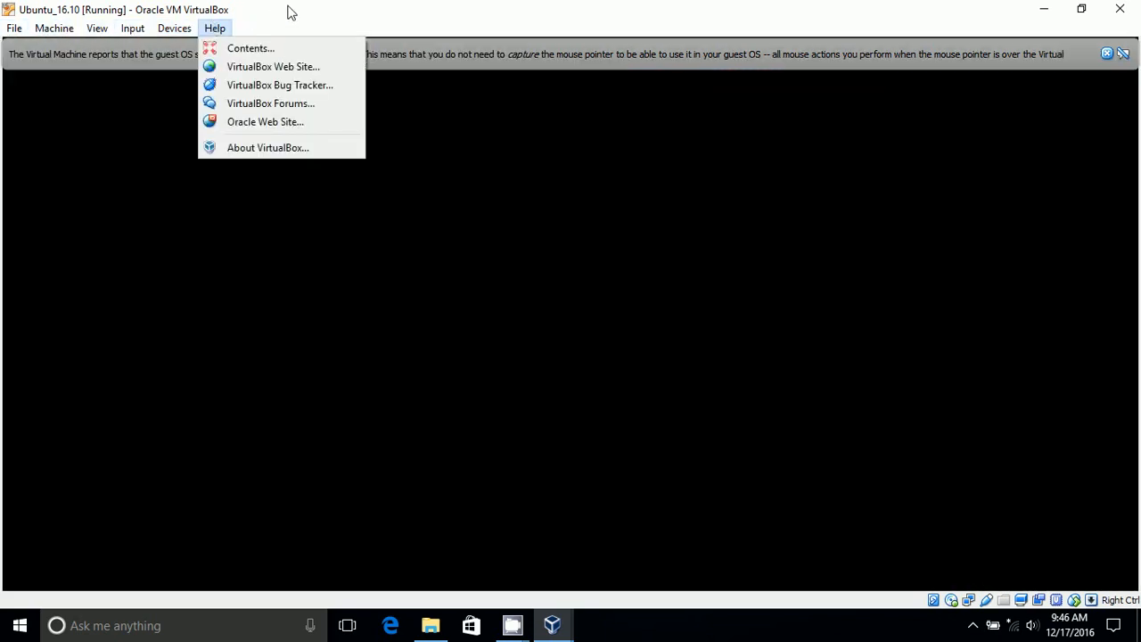
{"action": "left_click", "coordinate": [288, 11]}
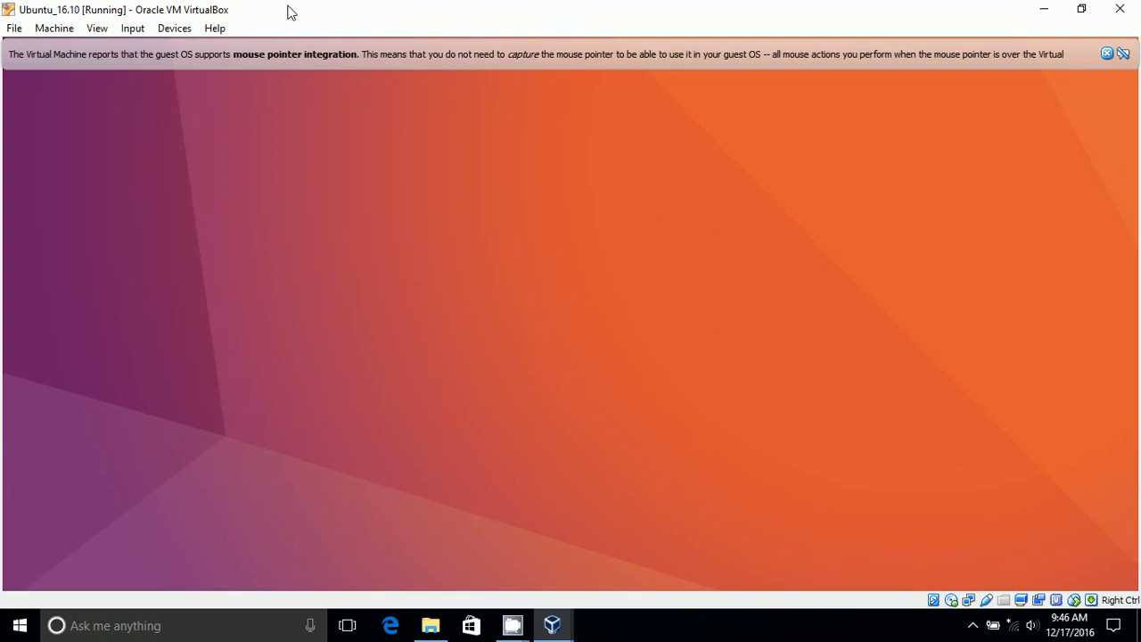
Step: Dismiss the mouse integration notice and begin installing Ubuntu with the wired network disconnected, without updates or third-party software
{"action": "left_click", "coordinate": [1107, 55]}
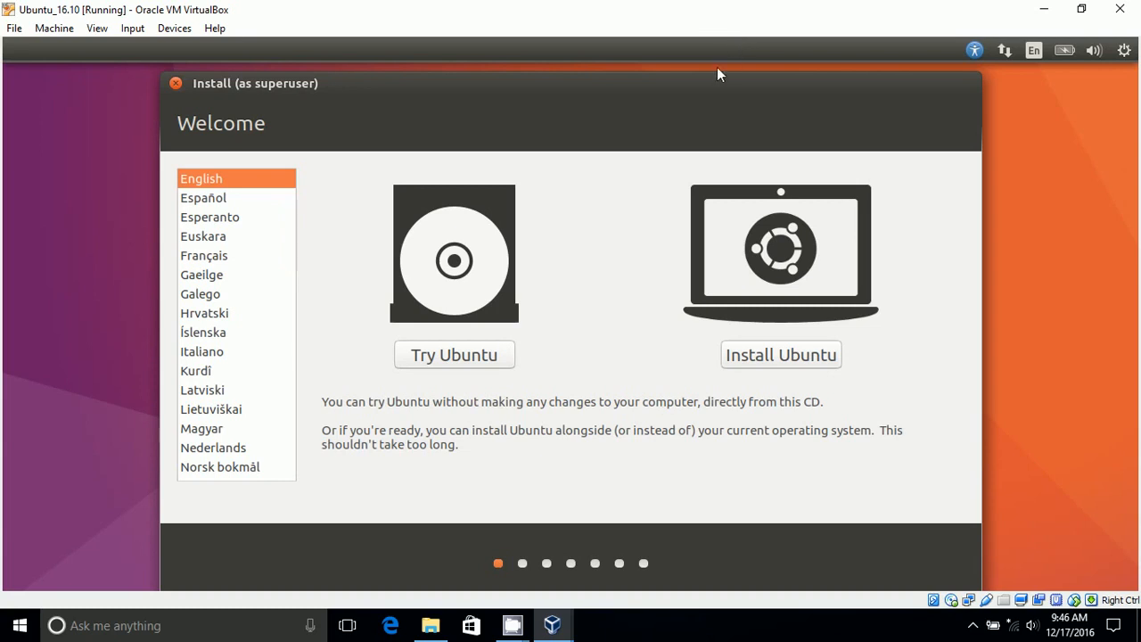
{"action": "left_click", "coordinate": [747, 360]}
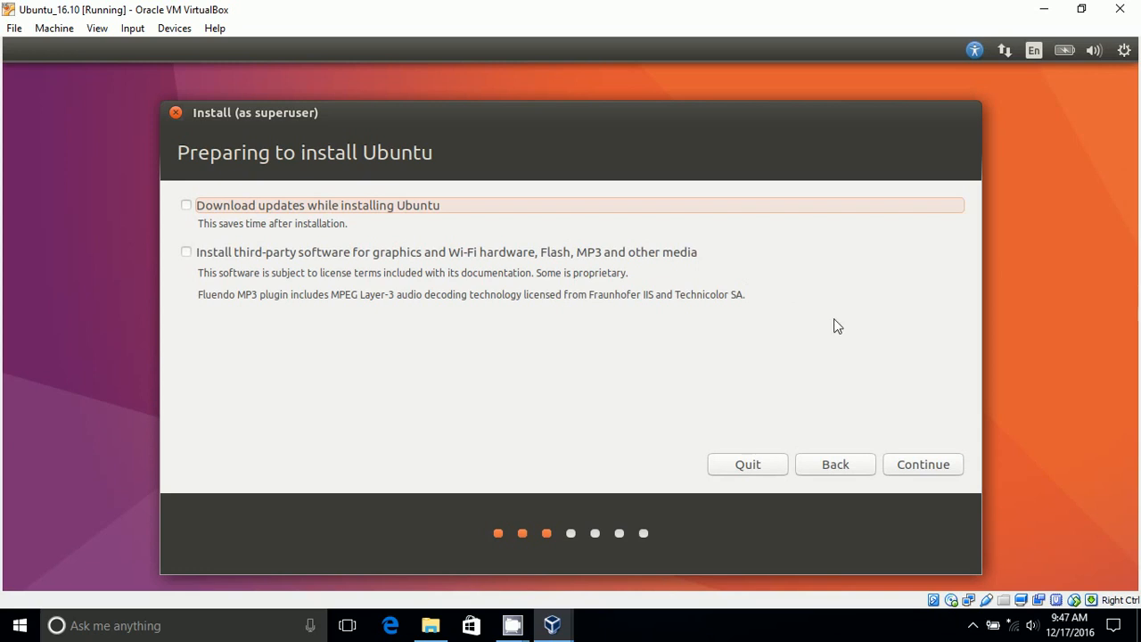
{"action": "left_click", "coordinate": [1009, 57]}
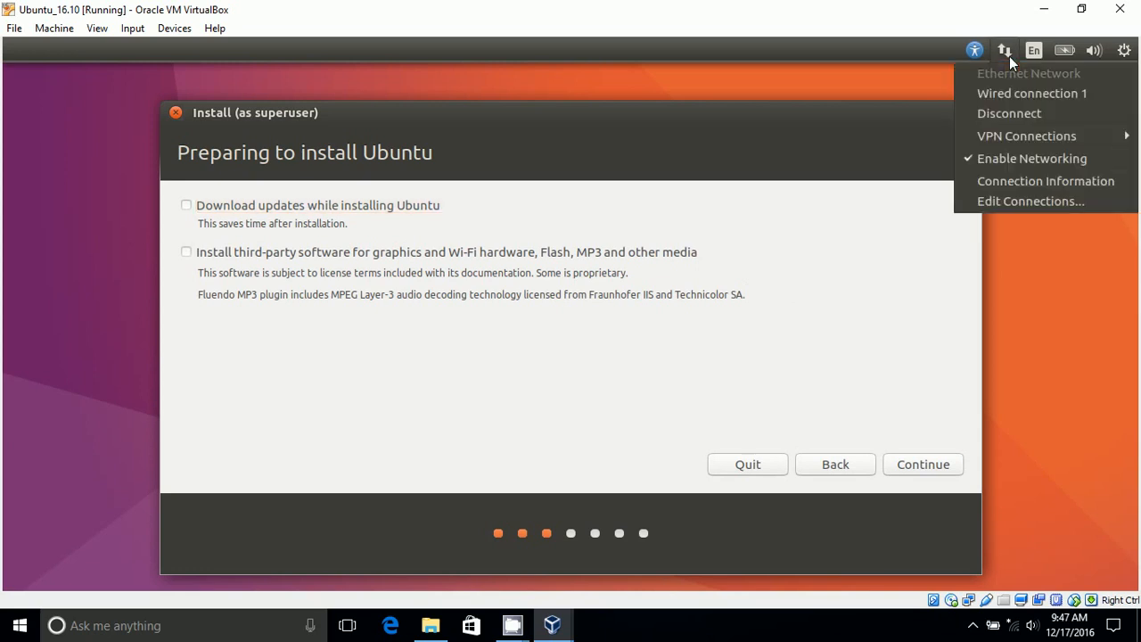
{"action": "left_click", "coordinate": [1020, 117]}
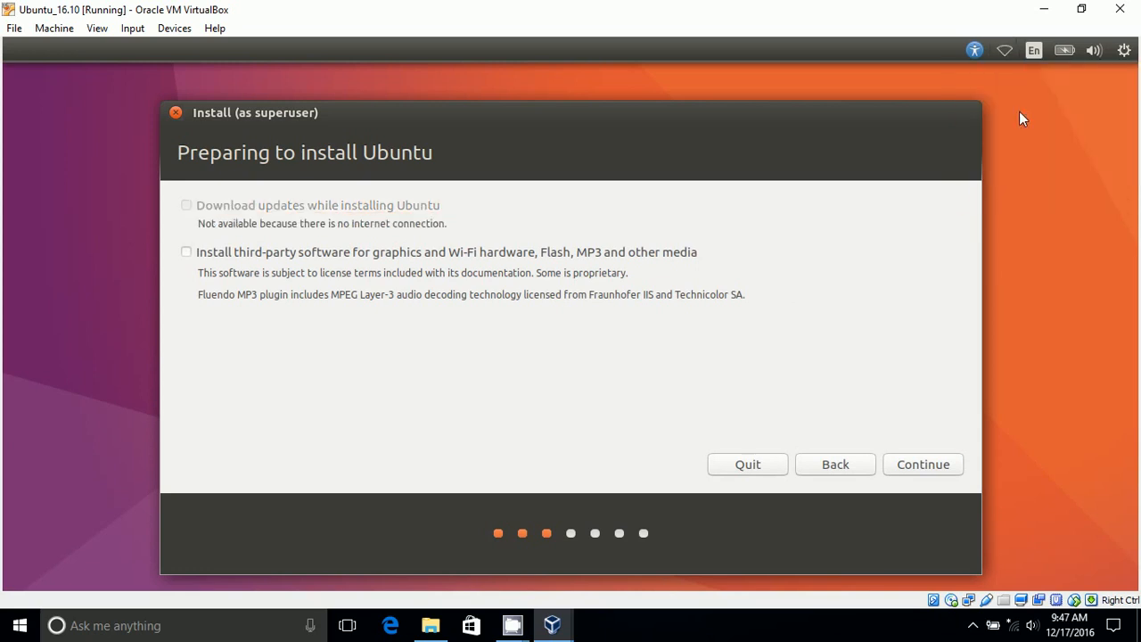
{"action": "left_click", "coordinate": [917, 468]}
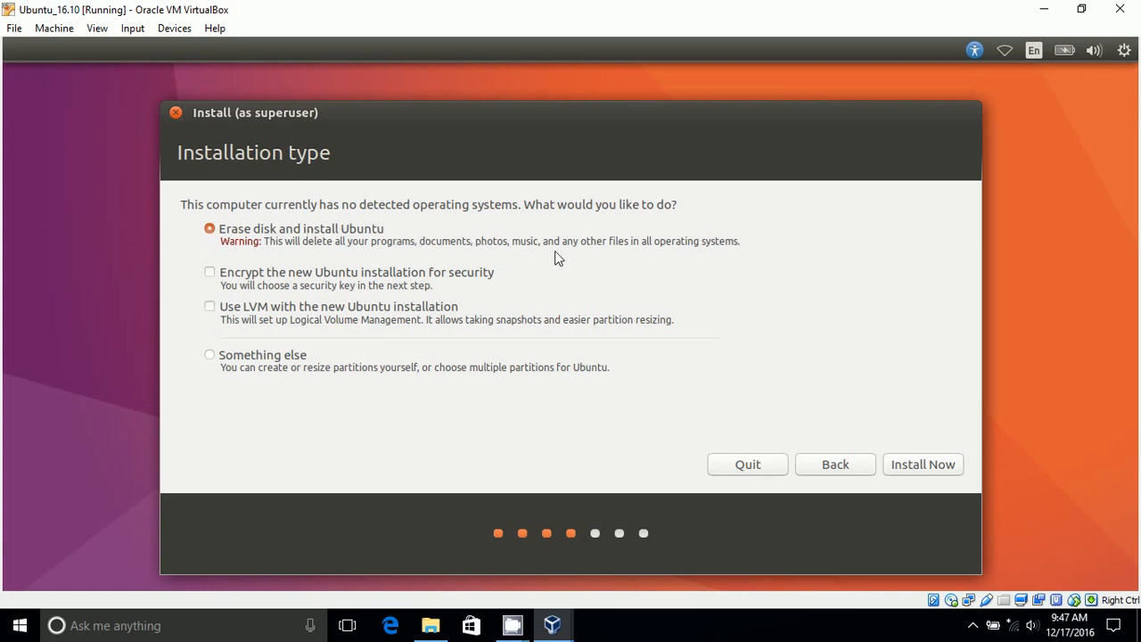
Step: Choose to erase the disk and install Ubuntu, and confirm writing the partition changes to the virtual disk
{"action": "left_click", "coordinate": [295, 358]}
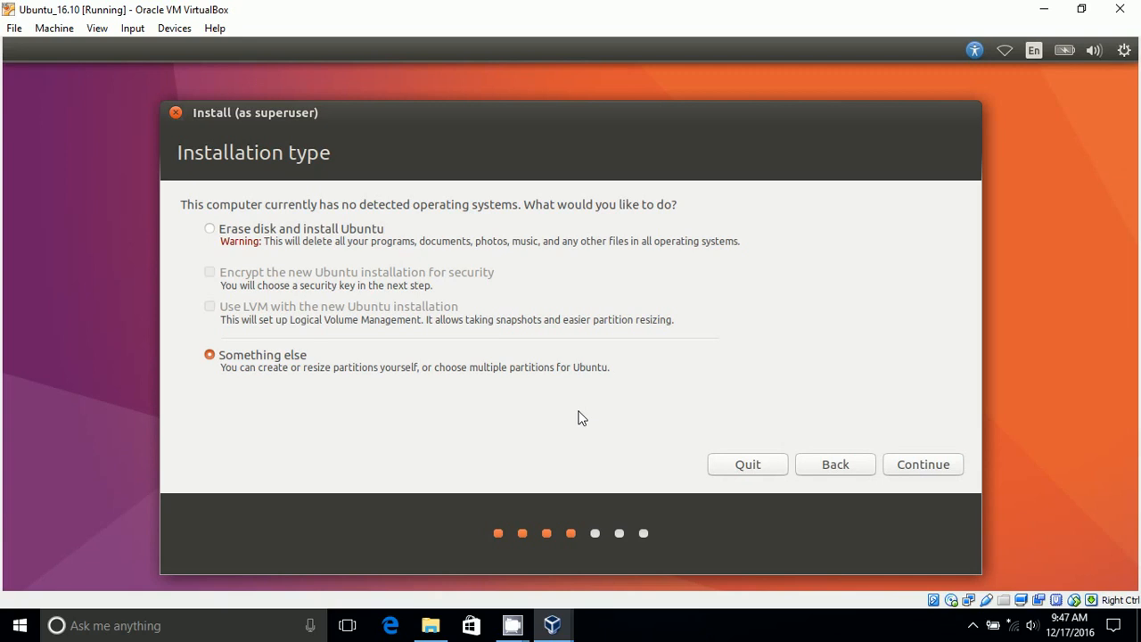
{"action": "left_click", "coordinate": [210, 230]}
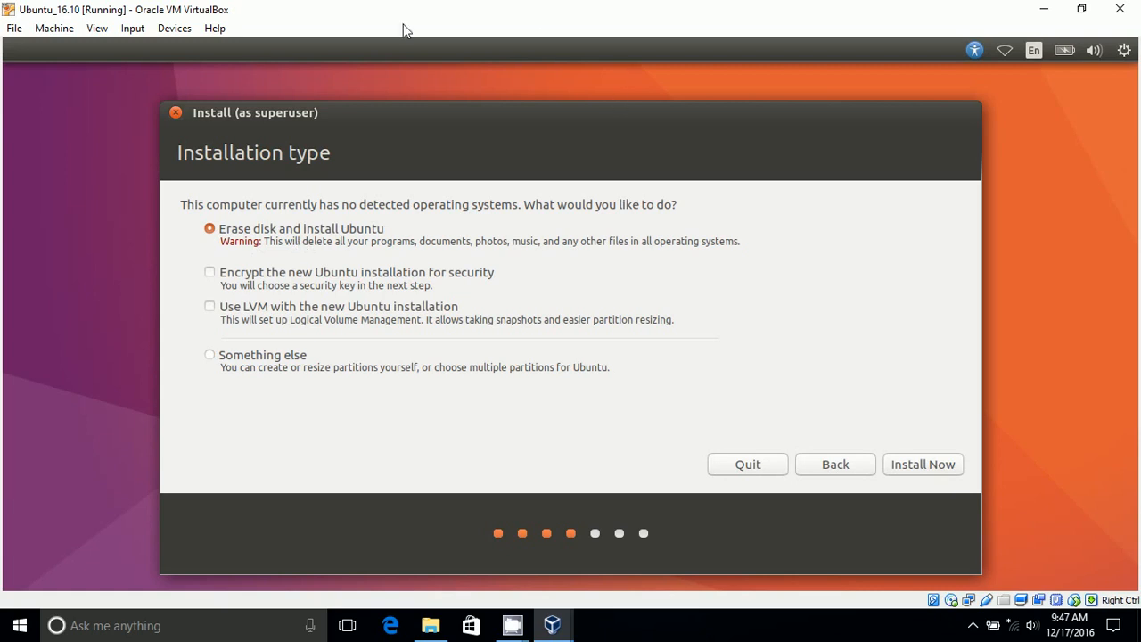
{"action": "left_click", "coordinate": [933, 461]}
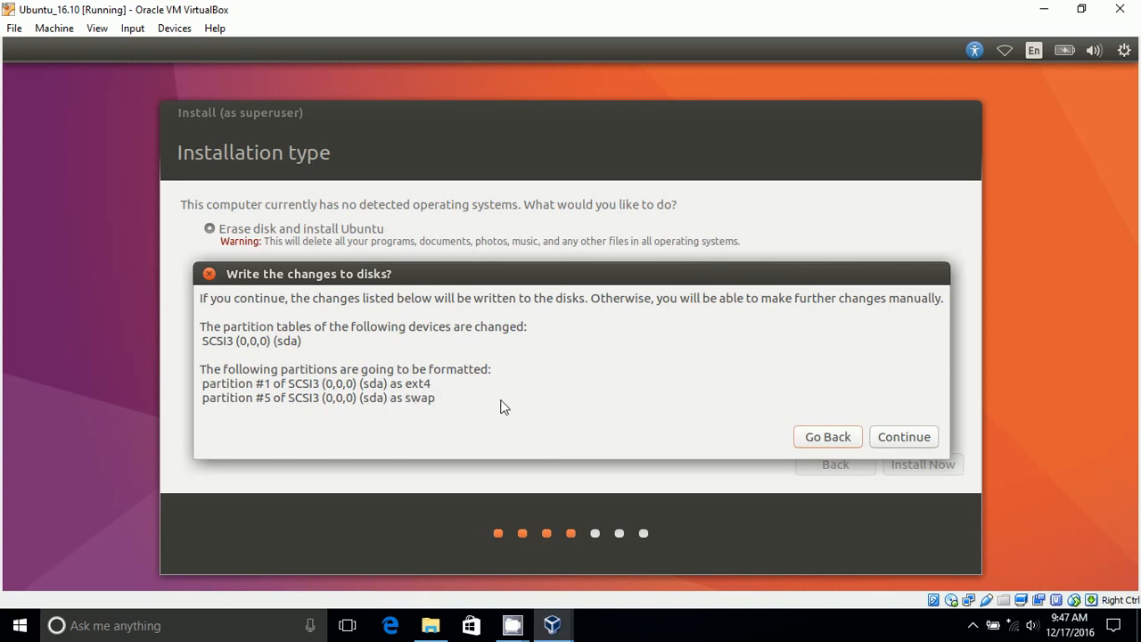
{"action": "left_click", "coordinate": [902, 437]}
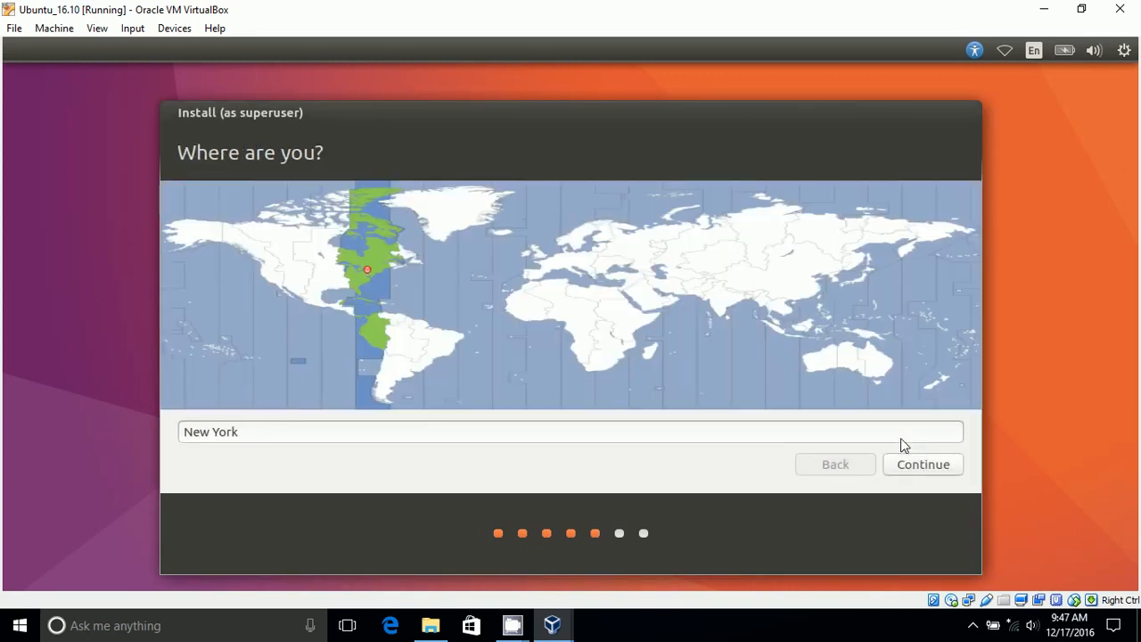
{"action": "left_click", "coordinate": [720, 305]}
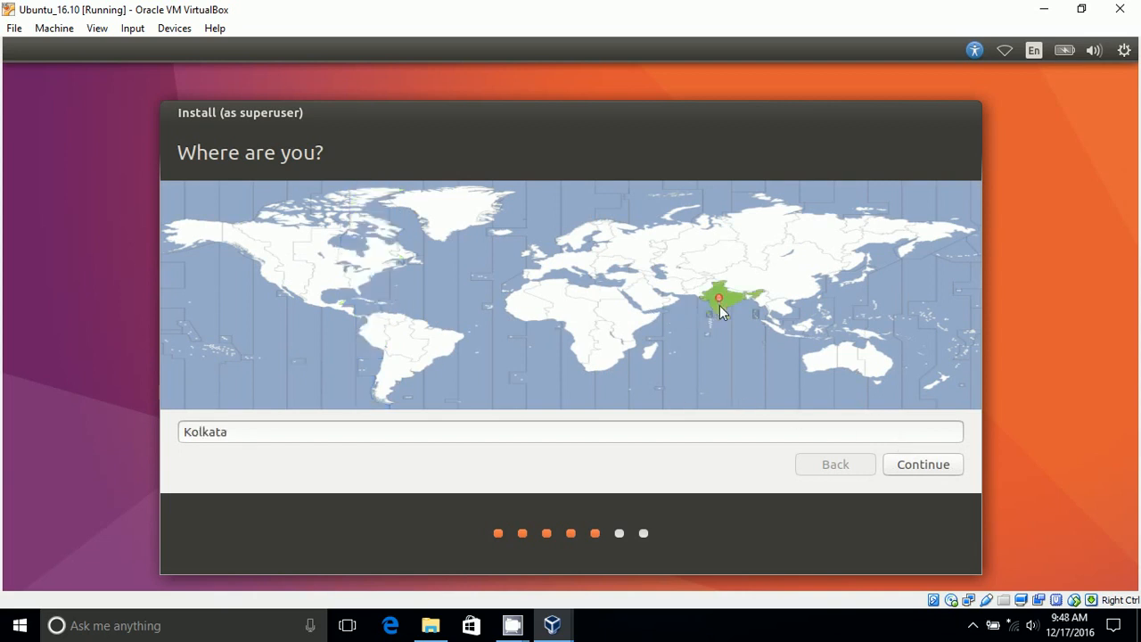
{"action": "left_click", "coordinate": [770, 301]}
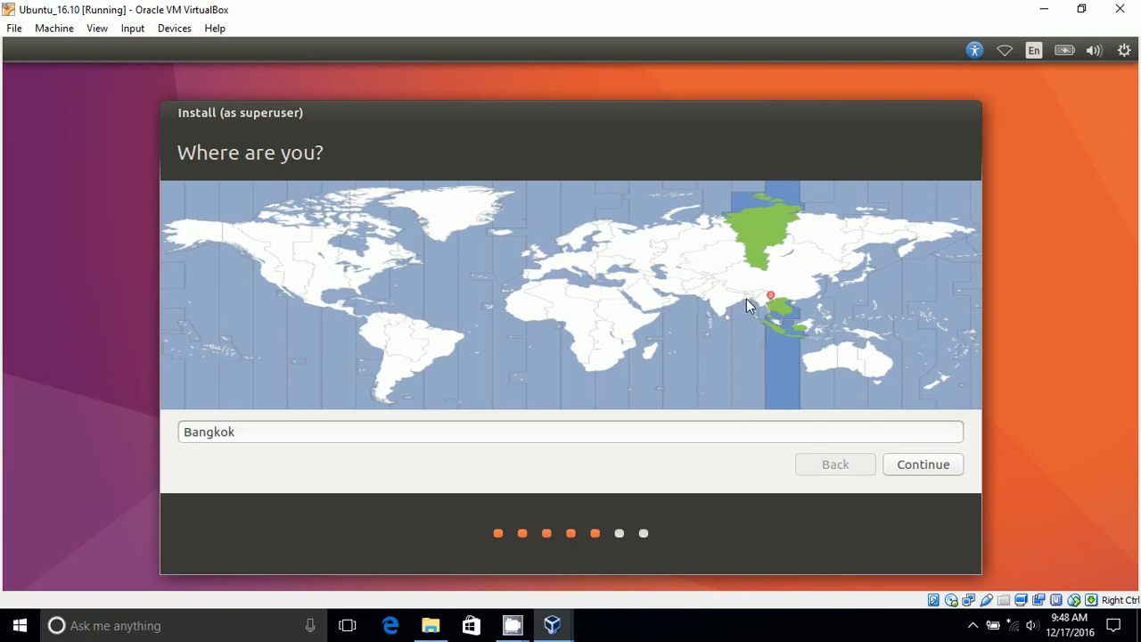
{"action": "left_click", "coordinate": [746, 299]}
{"action": "left_click", "coordinate": [748, 297]}
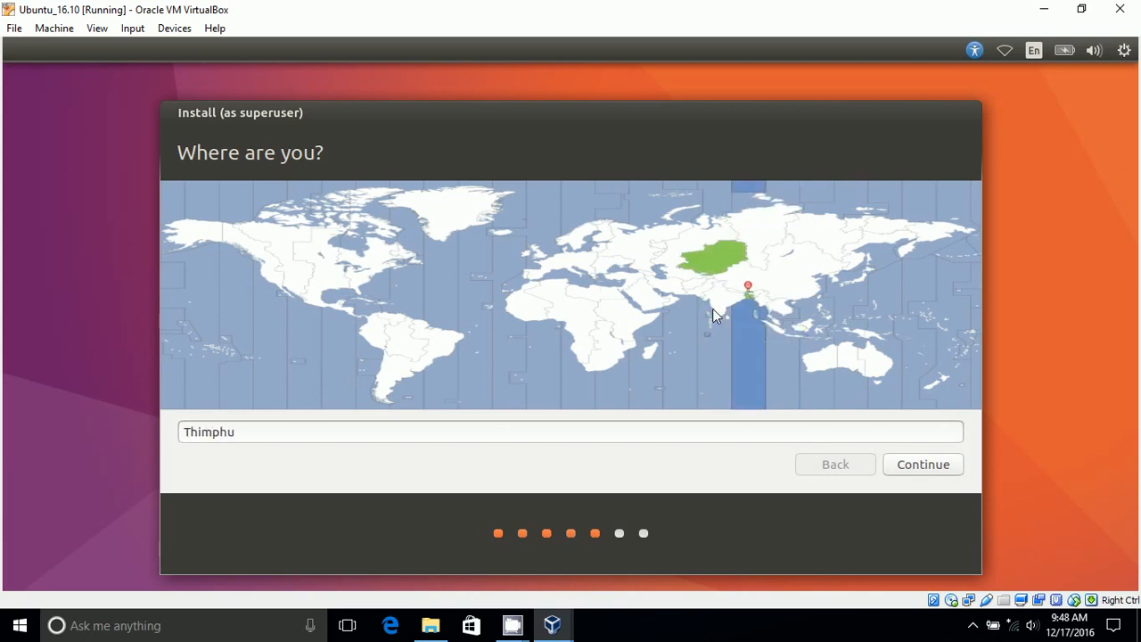
{"action": "left_click", "coordinate": [771, 316]}
{"action": "left_click", "coordinate": [757, 297]}
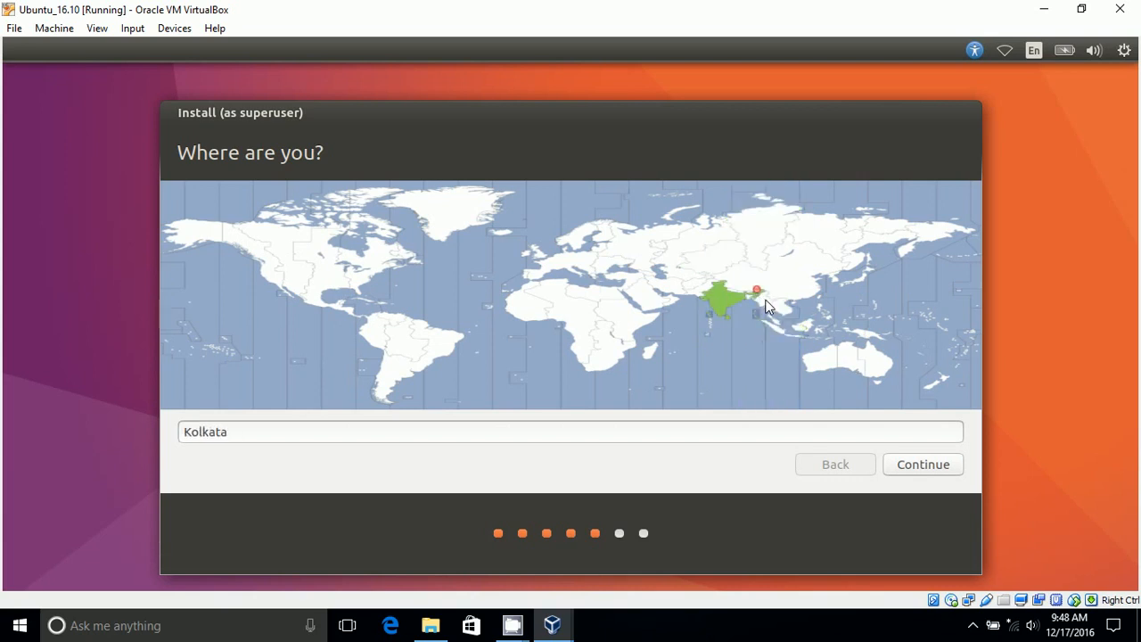
{"action": "left_click", "coordinate": [747, 298]}
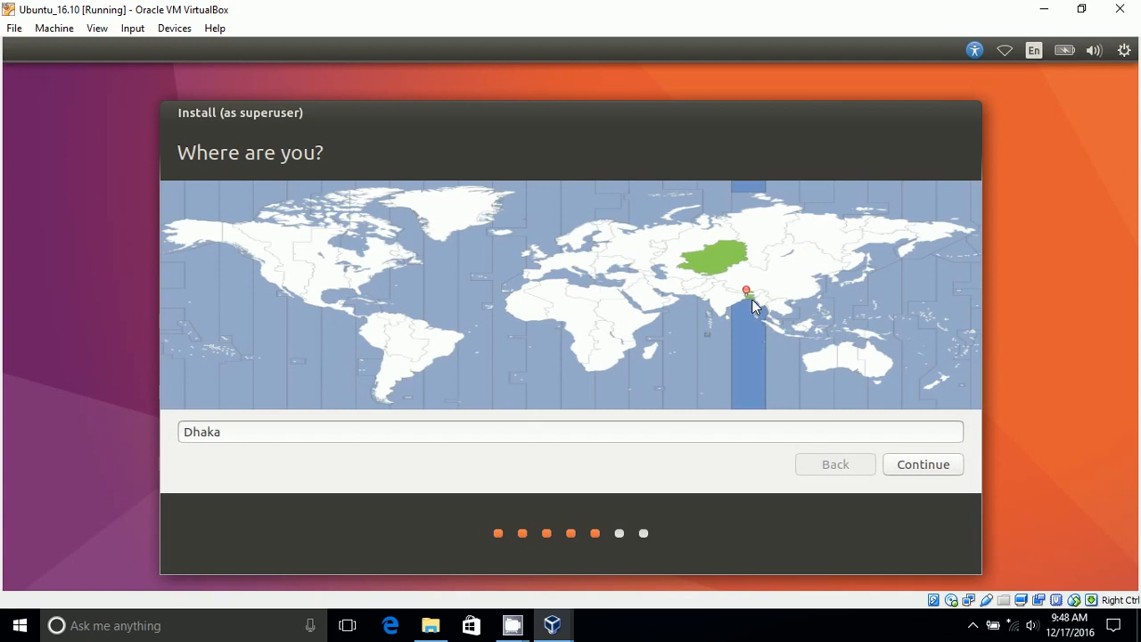
{"action": "left_click", "coordinate": [740, 289]}
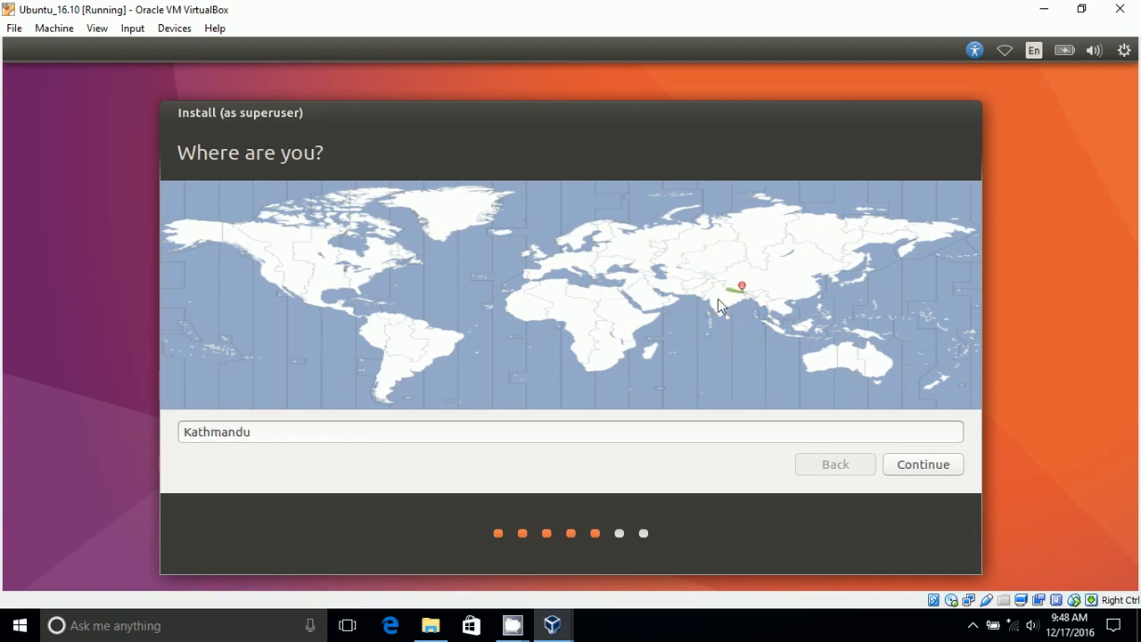
{"action": "left_click", "coordinate": [716, 298]}
{"action": "left_click", "coordinate": [689, 297]}
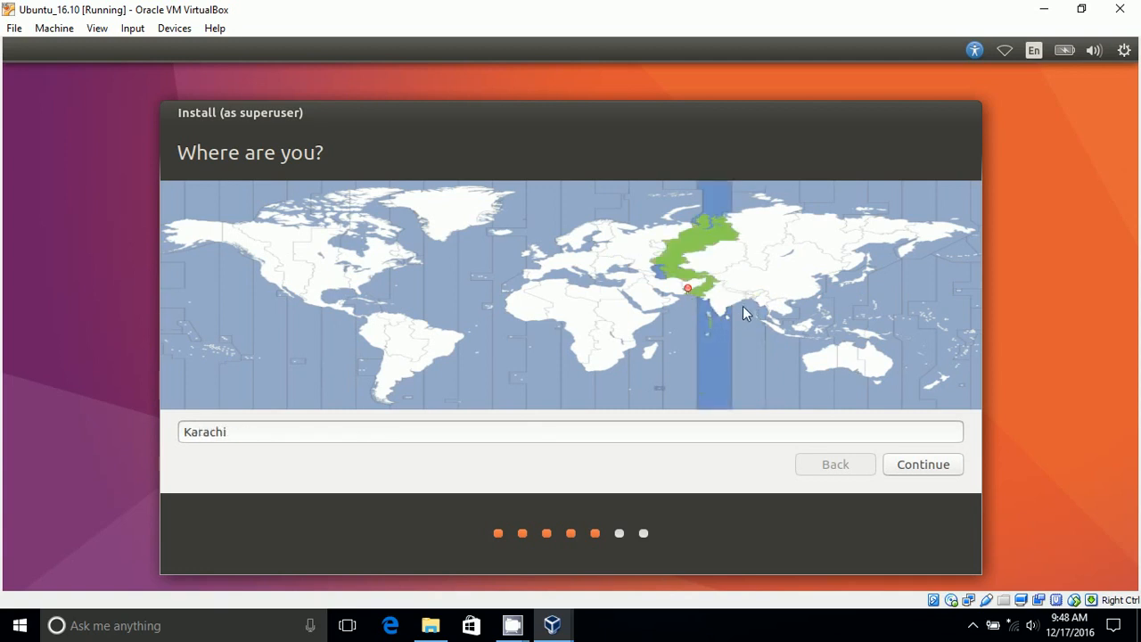
{"action": "left_click", "coordinate": [770, 305]}
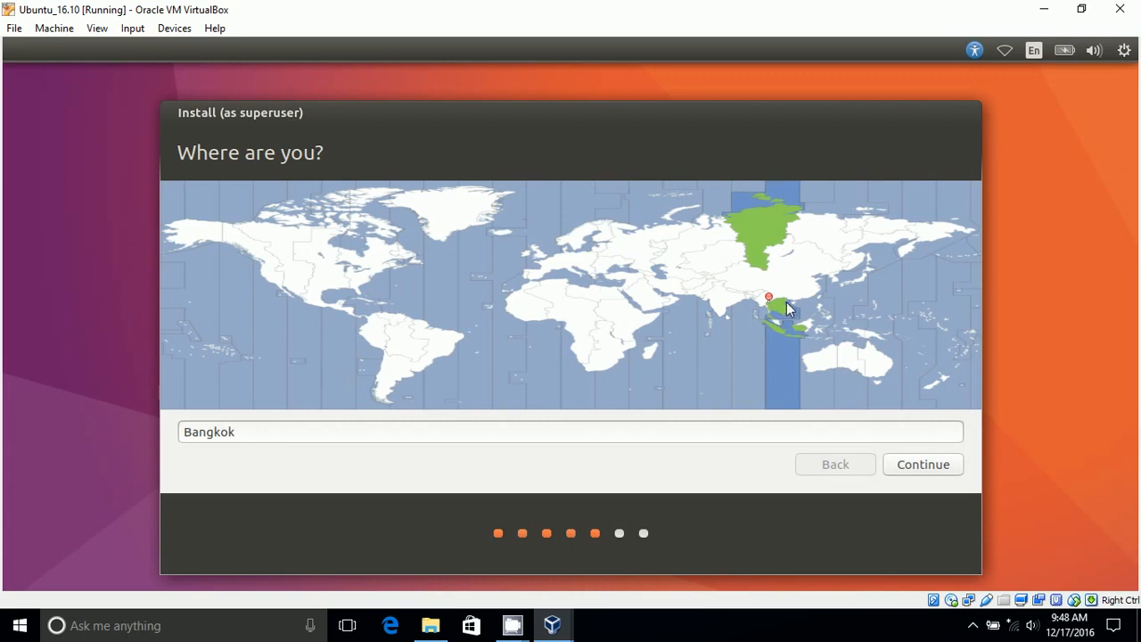
Step: Set the installer's time zone location to Yangon and choose the English (US) keyboard layout
{"action": "left_click", "coordinate": [760, 306]}
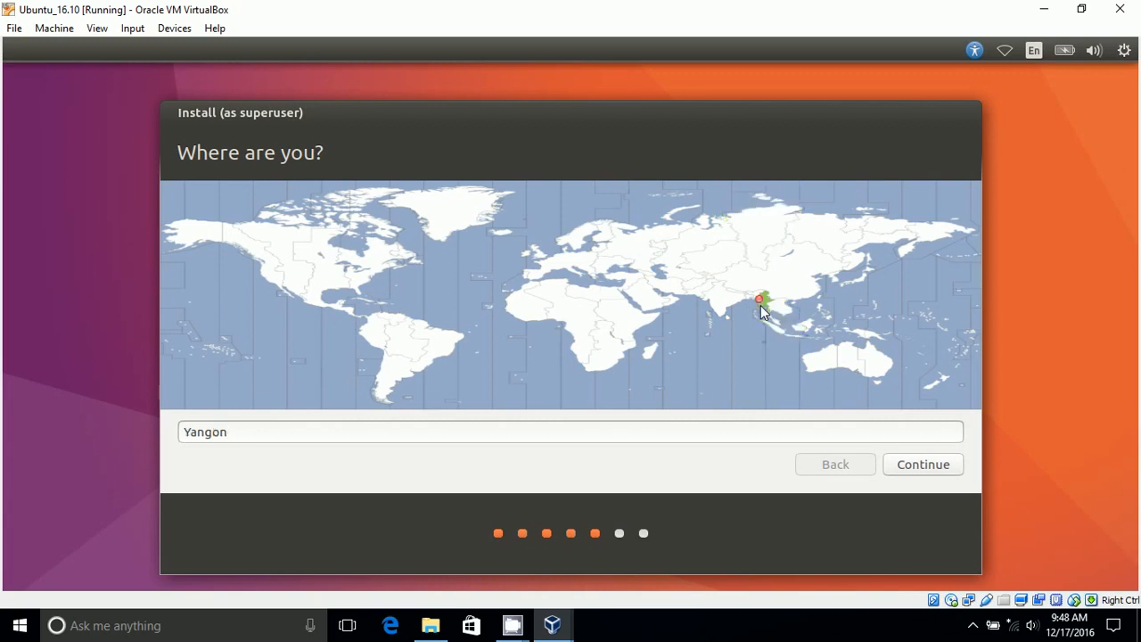
{"action": "left_click", "coordinate": [903, 466]}
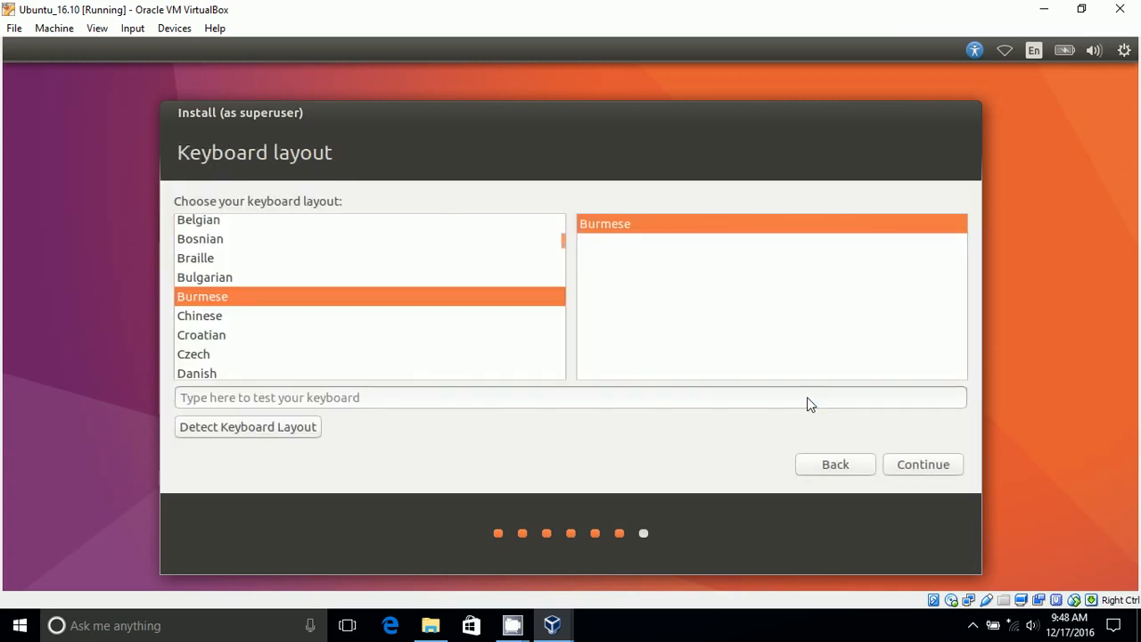
{"action": "mouse_move", "coordinate": [563, 246]}
{"action": "left_mouse_down"}
{"action": "mouse_move", "coordinate": [562, 228]}
{"action": "mouse_move", "coordinate": [560, 265]}
{"action": "left_mouse_up"}
{"action": "left_click", "coordinate": [265, 317]}
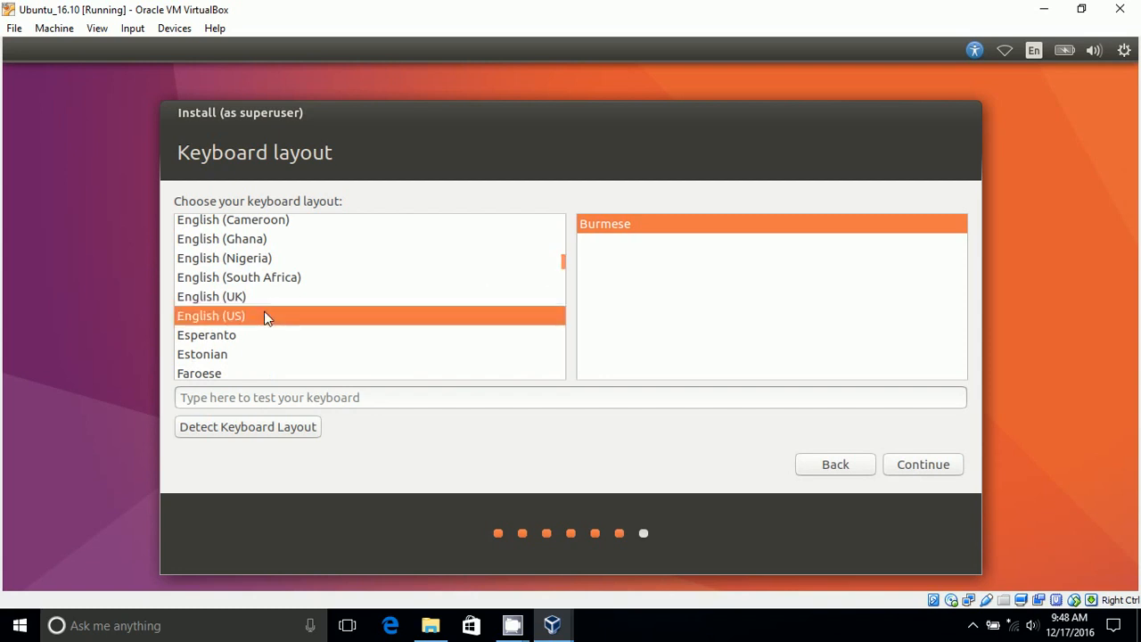
{"action": "left_click", "coordinate": [945, 469]}
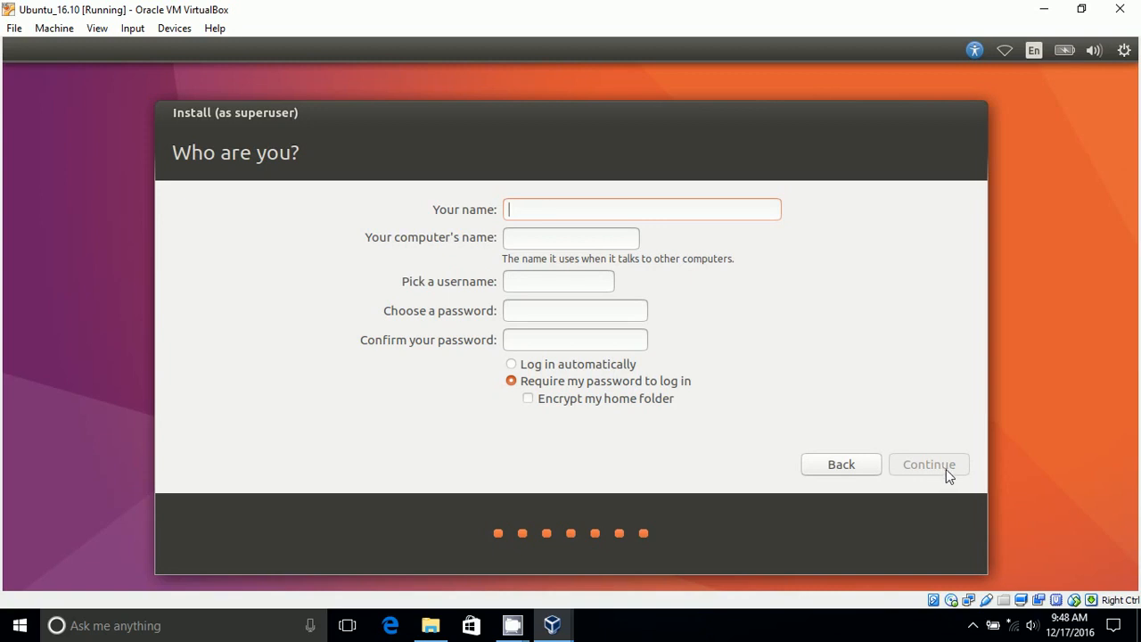
Step: Enter the user's full name with a space between its parts, and include both names before "-VirtualBox" in the computer's name
{"action": "type", "text": "Fajar"}
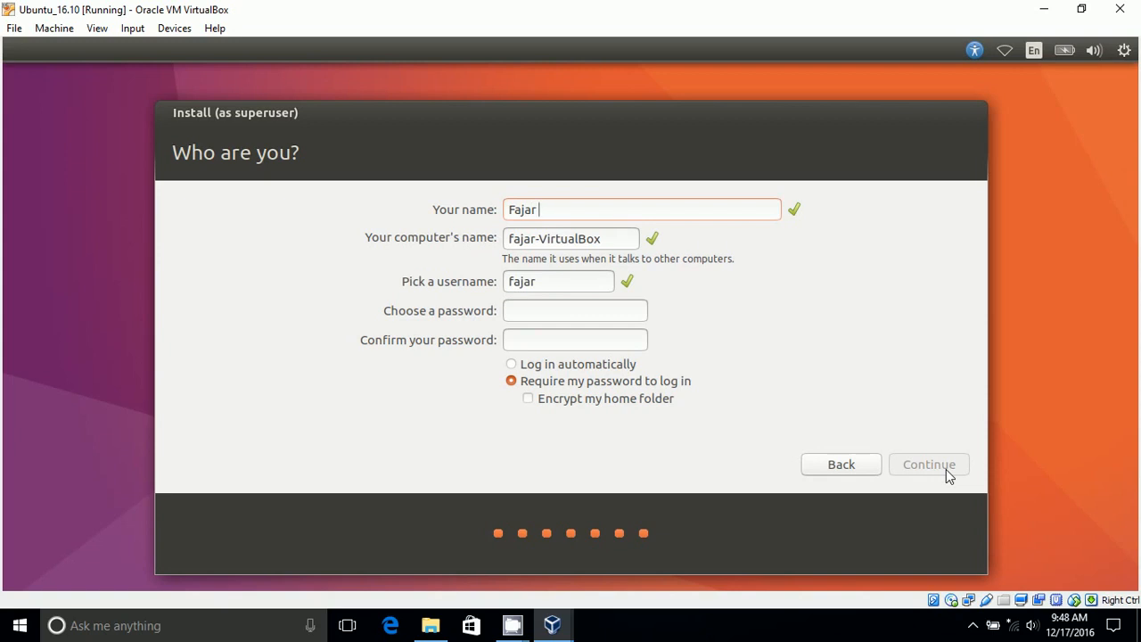
{"action": "key", "text": "BackSpace"}
{"action": "type", "text": "-Pu"}
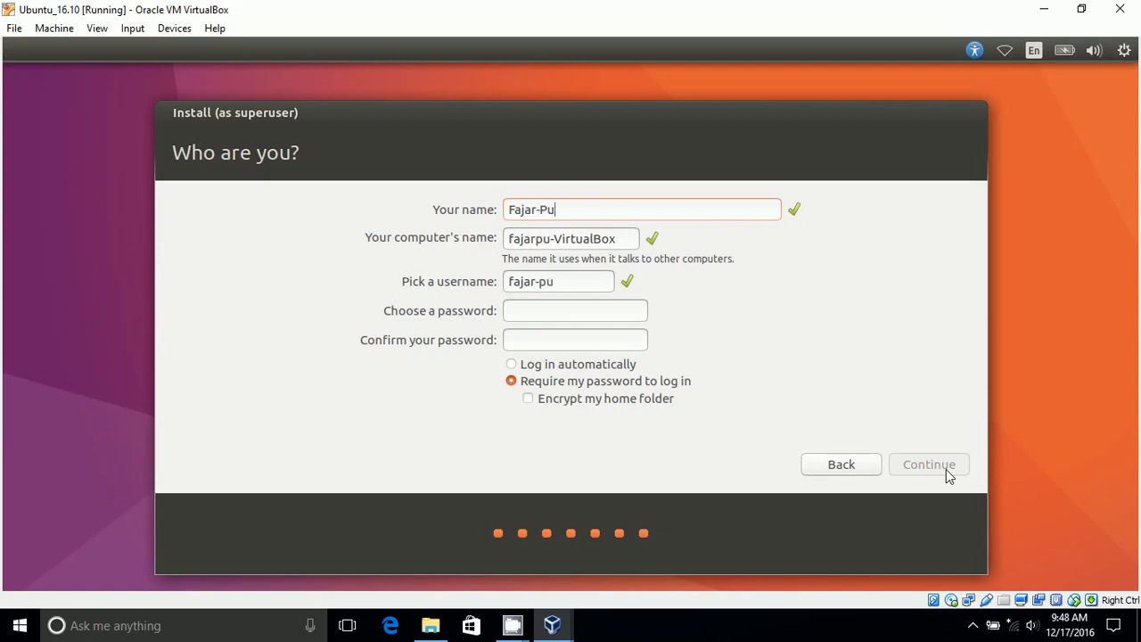
{"action": "type", "text": "rnama"}
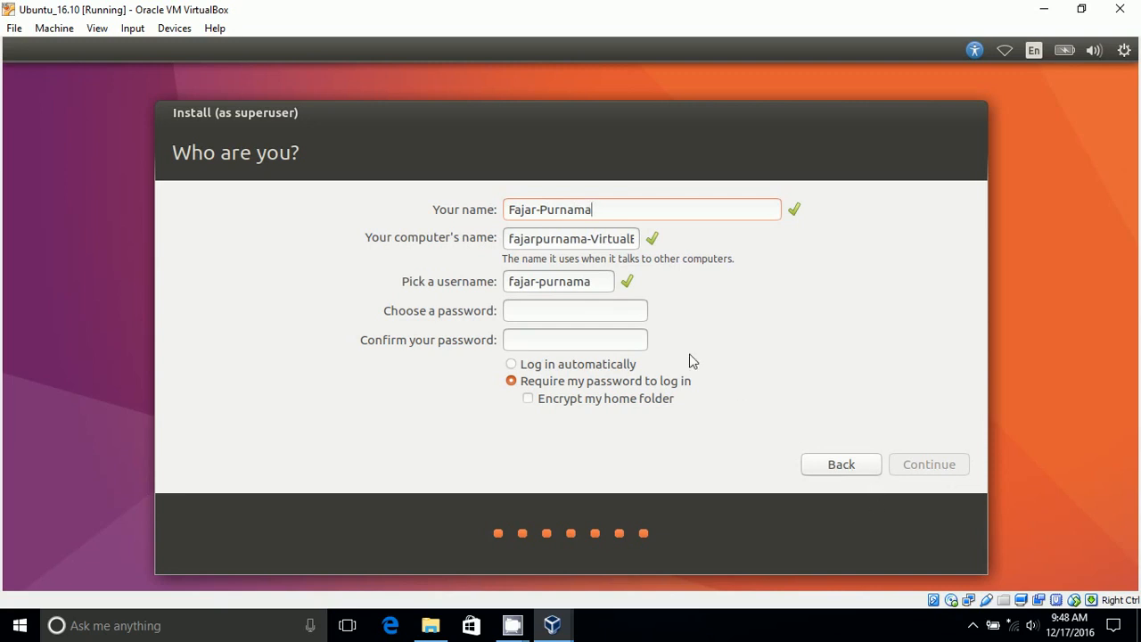
{"action": "left_click_drag", "start_coordinate": [581, 239], "coordinate": [688, 247]}
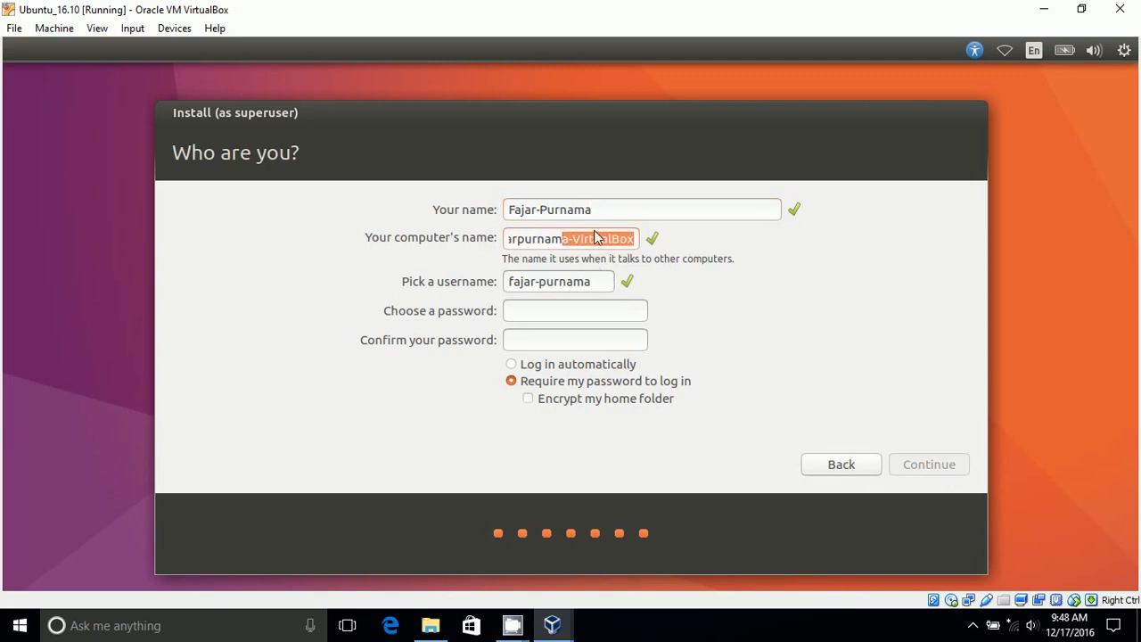
{"action": "left_click", "coordinate": [538, 210]}
{"action": "key", "text": "BackSpace"}
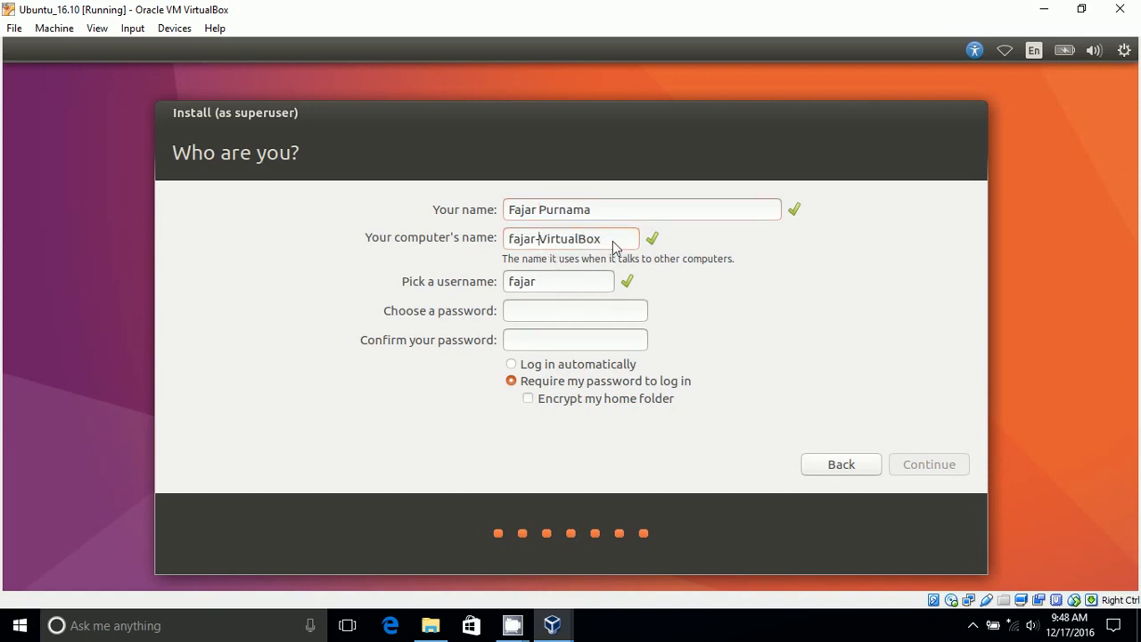
{"action": "type", "text": "urnama"}
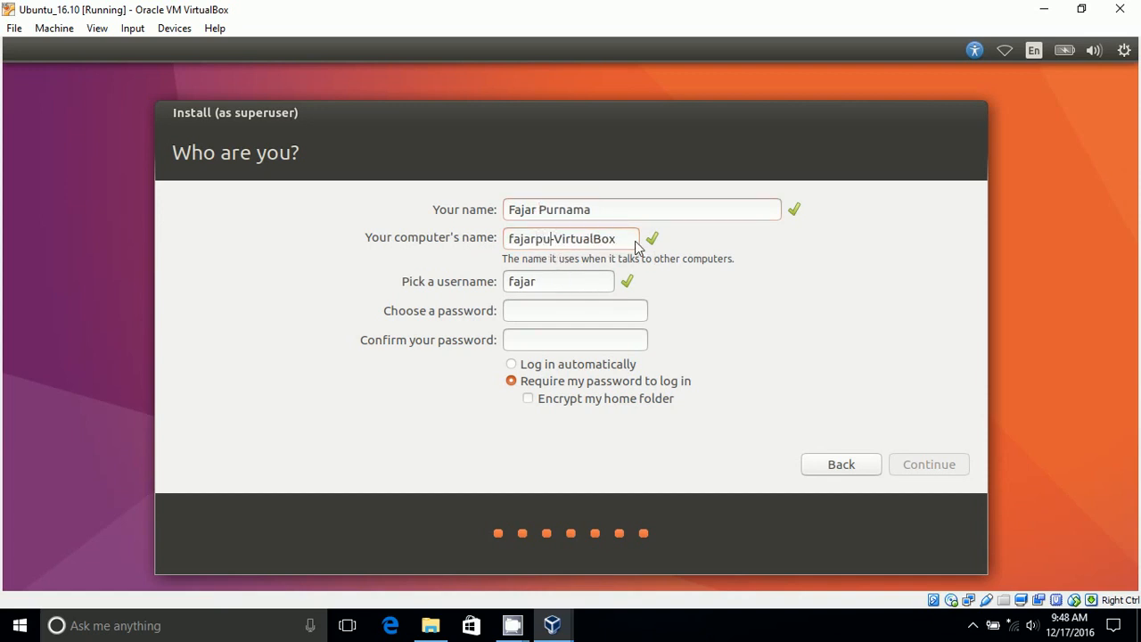
Step: Set the username to the first and last name joined in lowercase, without any suffix
{"action": "left_click", "coordinate": [585, 283]}
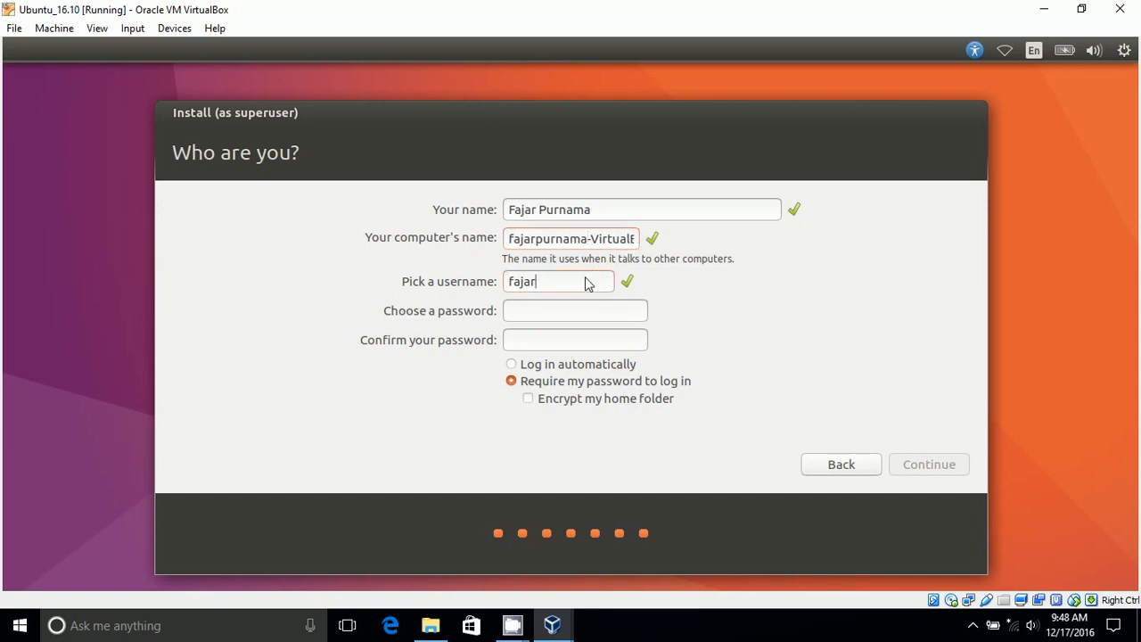
{"action": "type", "text": "puran"}
{"action": "key", "text": "BackSpace"}
{"action": "key", "text": "BackSpace"}
{"action": "type", "text": "namavirtualbox"}
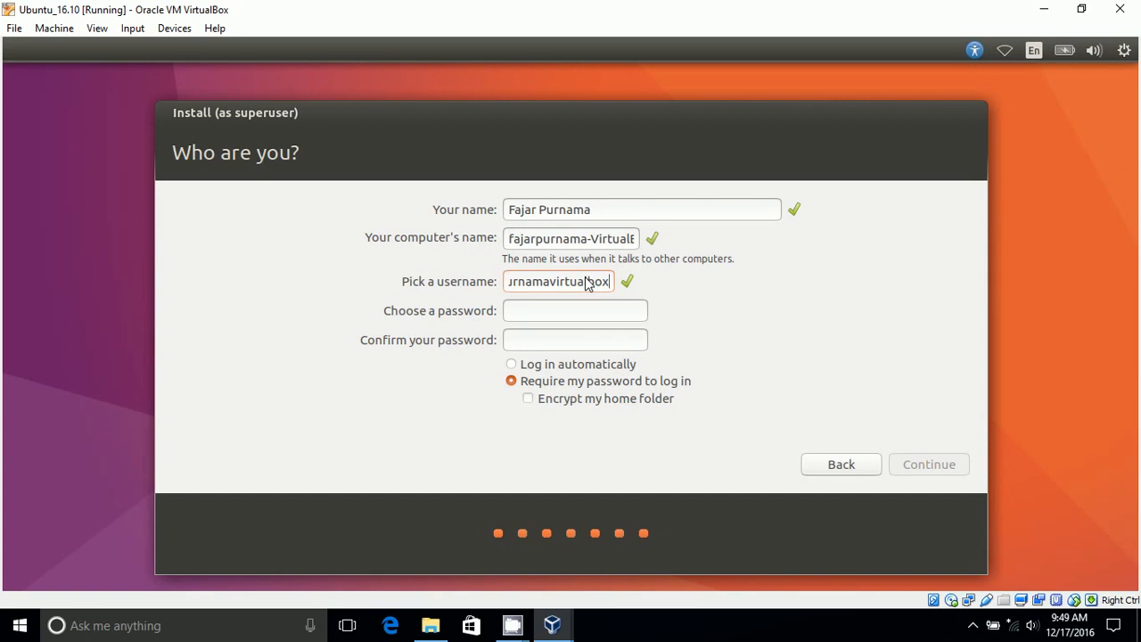
{"action": "left_click", "coordinate": [581, 312]}
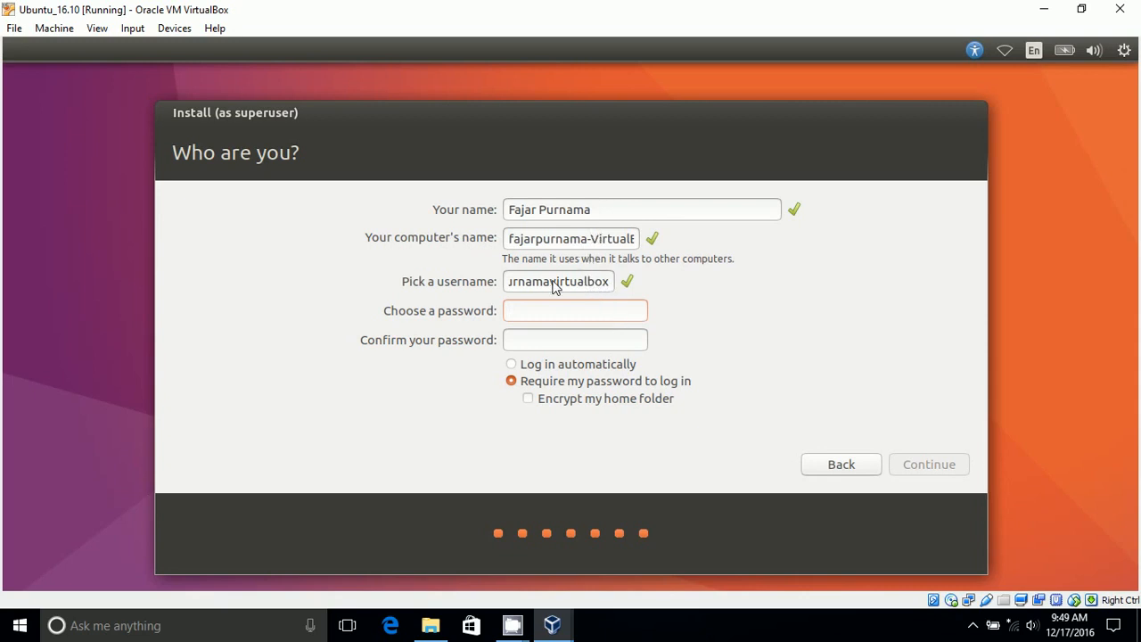
{"action": "left_click_drag", "start_coordinate": [550, 284], "coordinate": [646, 289]}
{"action": "key", "text": "BackSpace"}
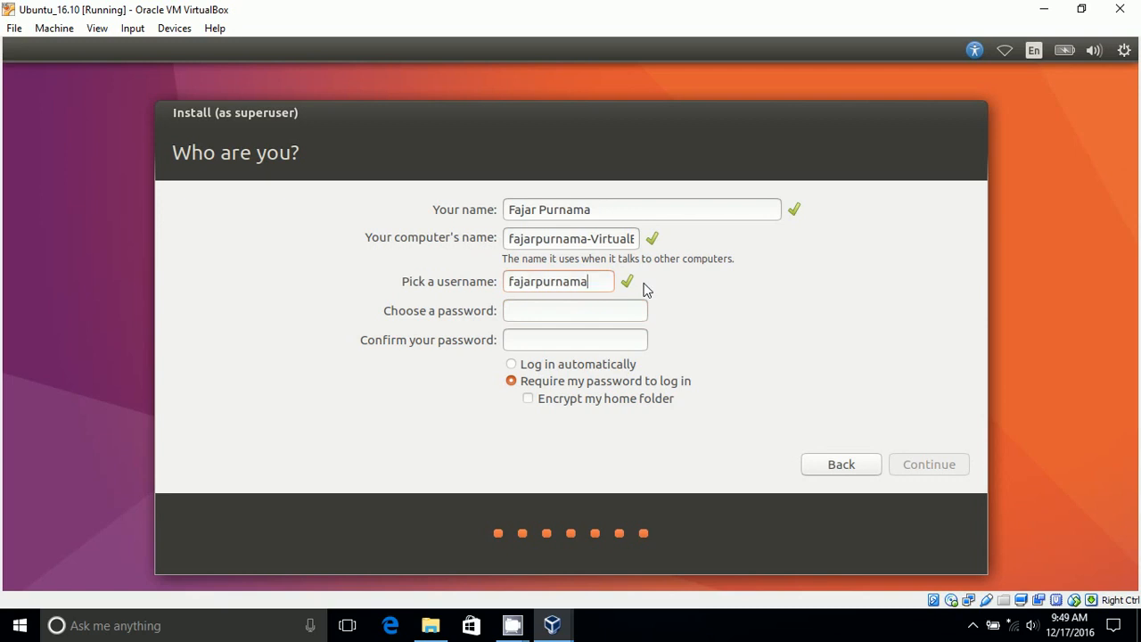
Step: Enter and confirm the account password, keep the password required at login, and continue with the installation
{"action": "left_click", "coordinate": [594, 313]}
{"action": "type", "text": "•"}
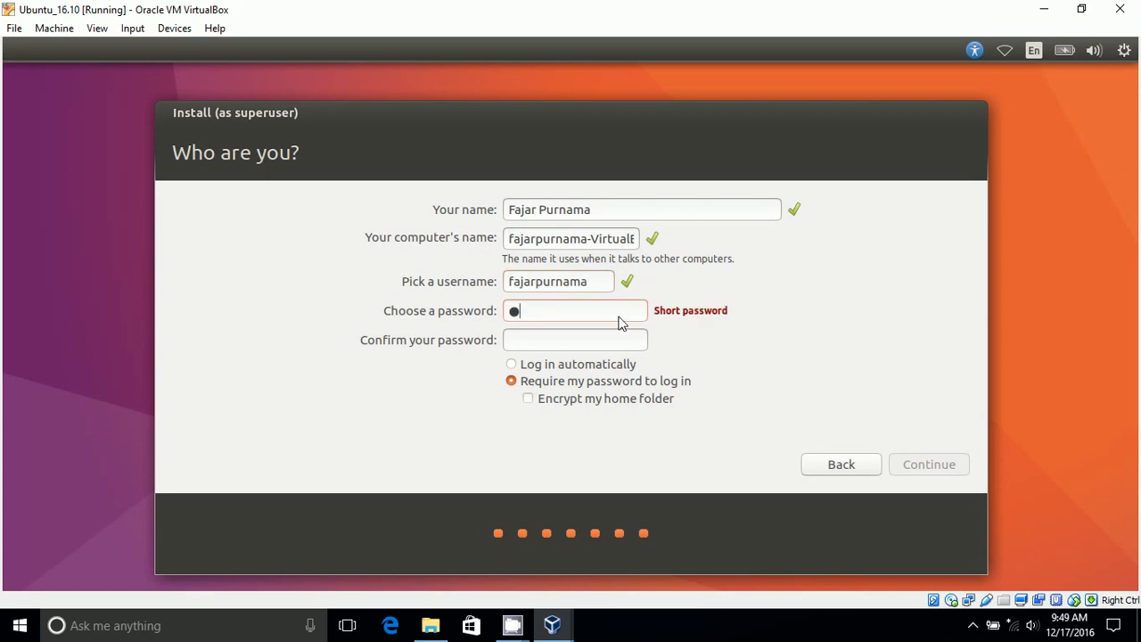
{"action": "type", "text": "•••••••••"}
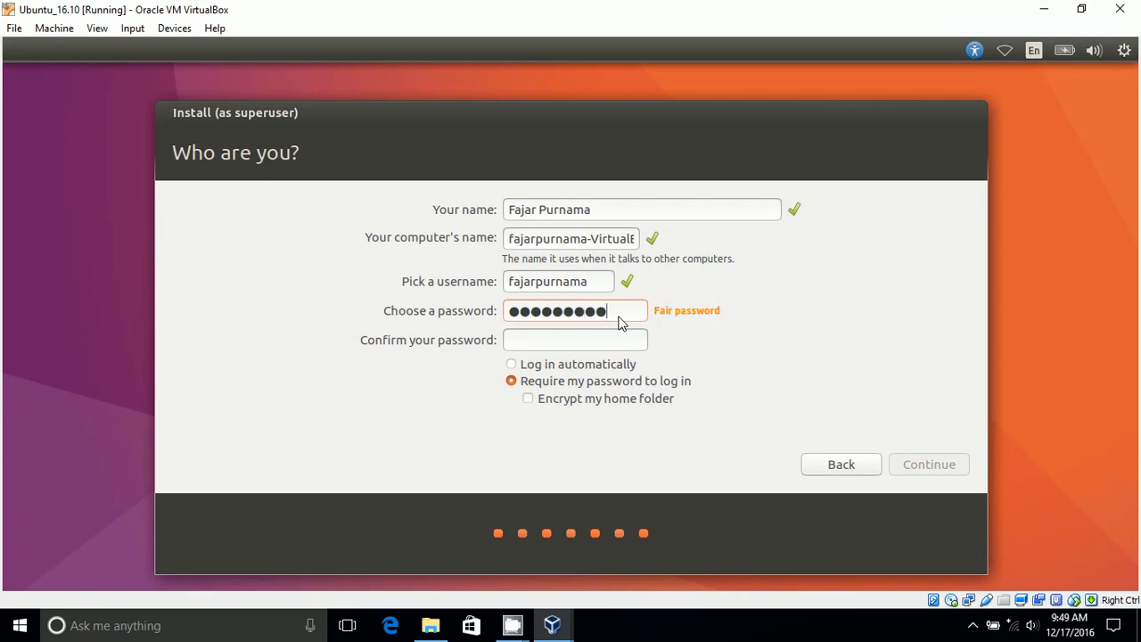
{"action": "type", "text": "•"}
{"action": "left_click", "coordinate": [630, 344]}
{"action": "type", "text": "•••••••••••"}
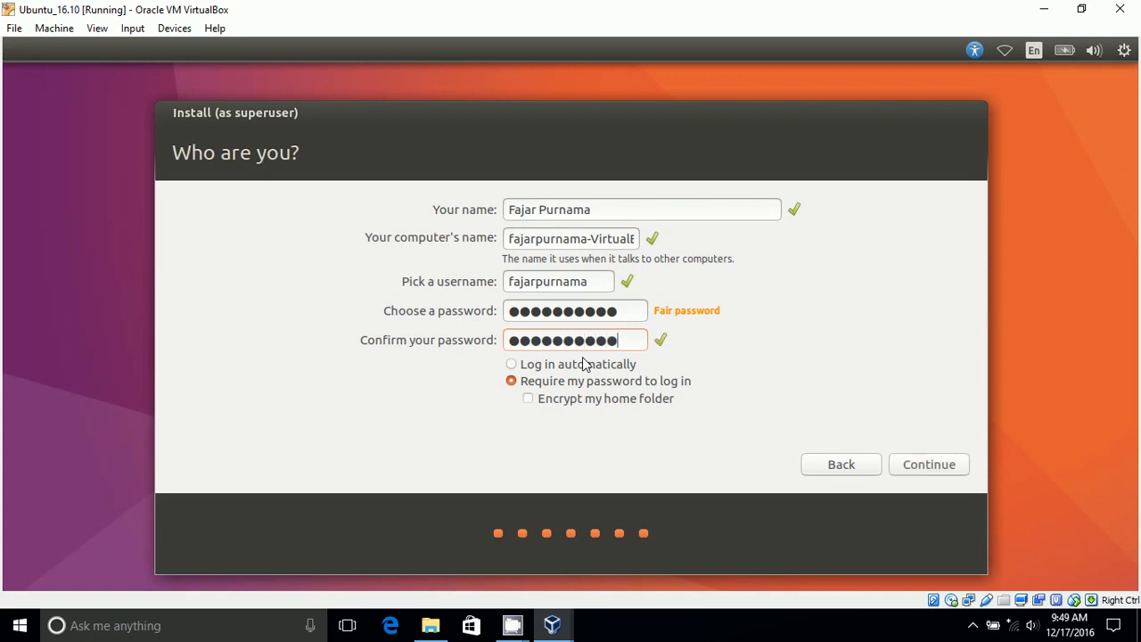
{"action": "left_click", "coordinate": [916, 467]}
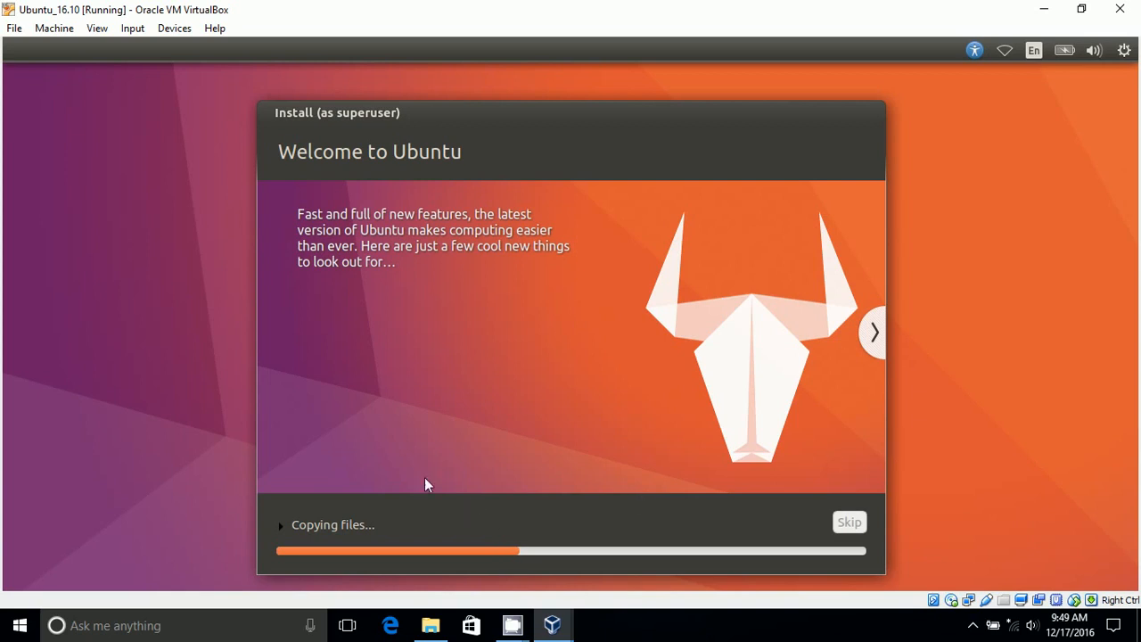
Step: Expand the installation's detailed log output while files are copied, and collapse it again
{"action": "left_click", "coordinate": [277, 529]}
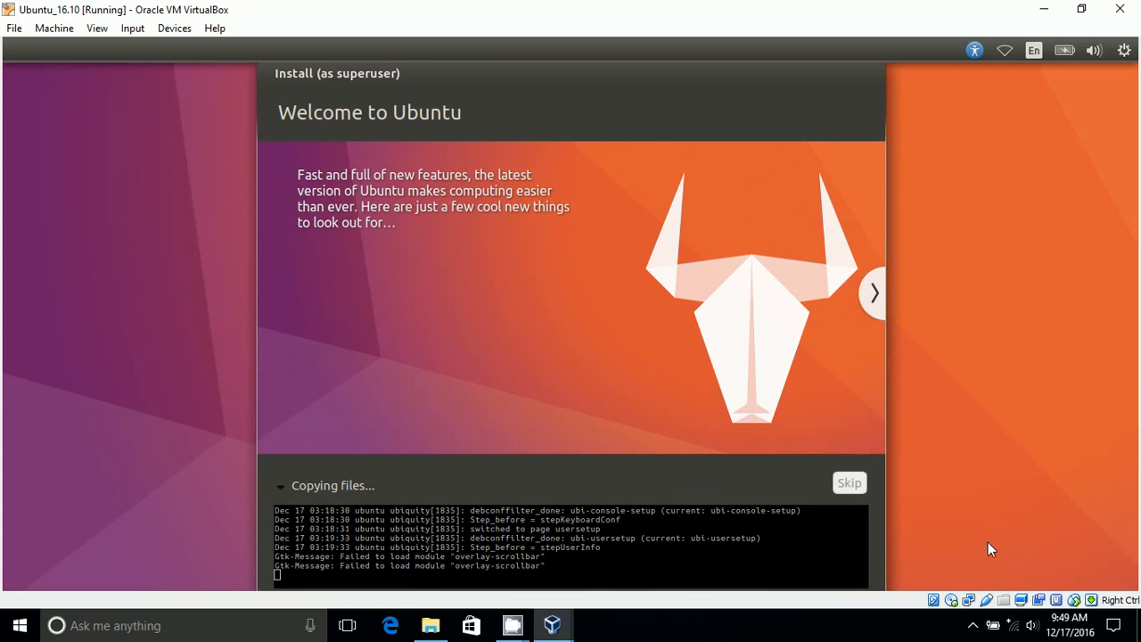
{"action": "left_click", "coordinate": [279, 489]}
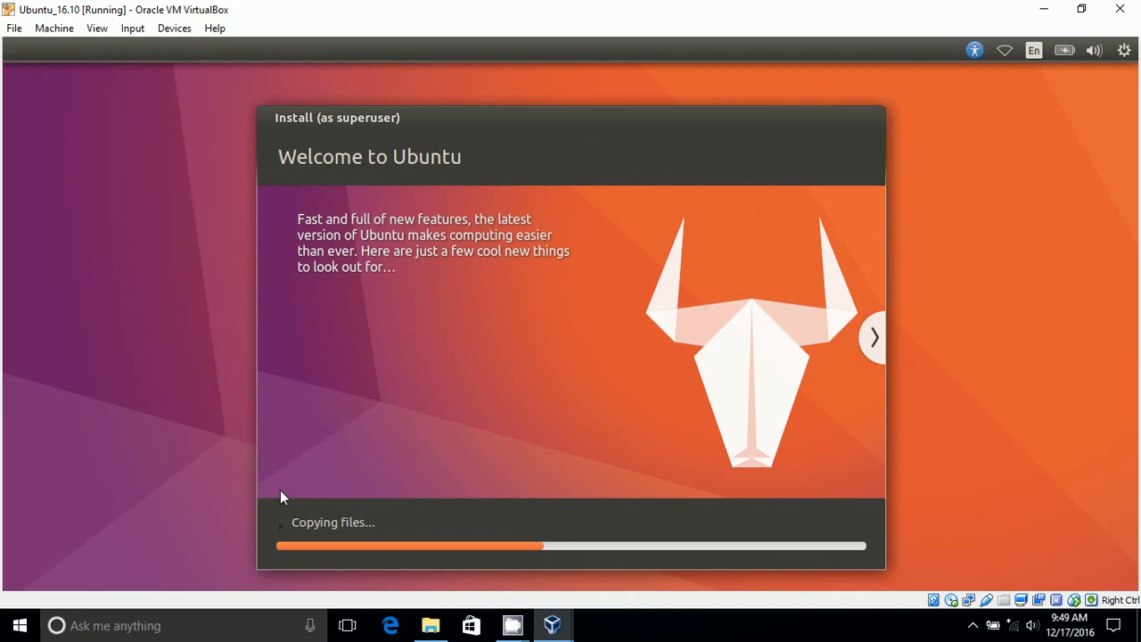
{"action": "left_click", "coordinate": [281, 527]}
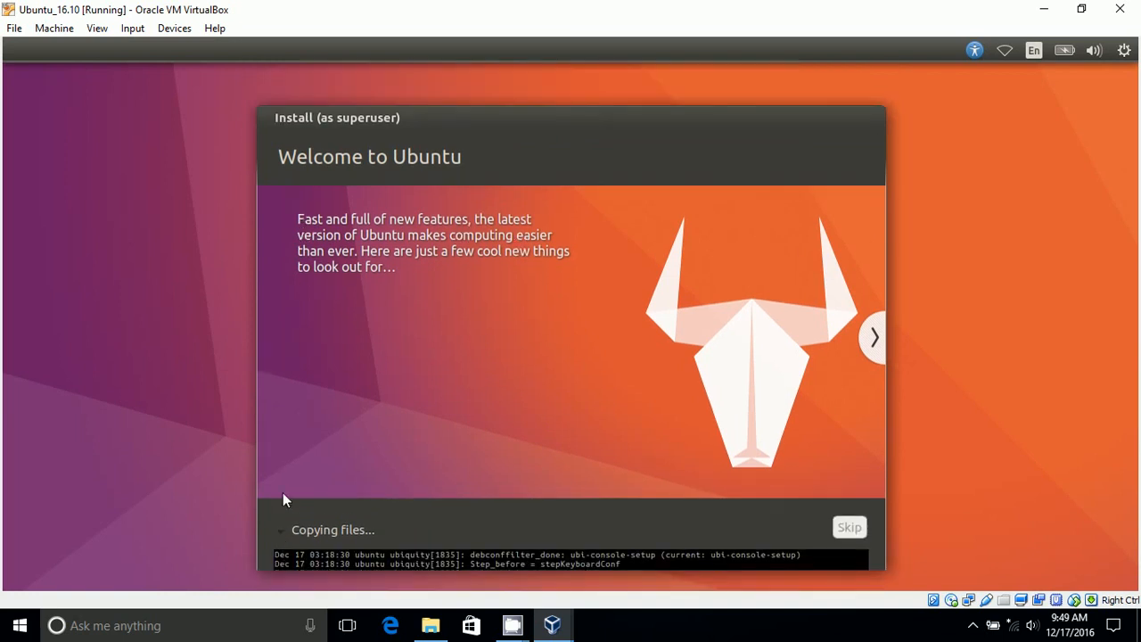
{"action": "left_click", "coordinate": [282, 492]}
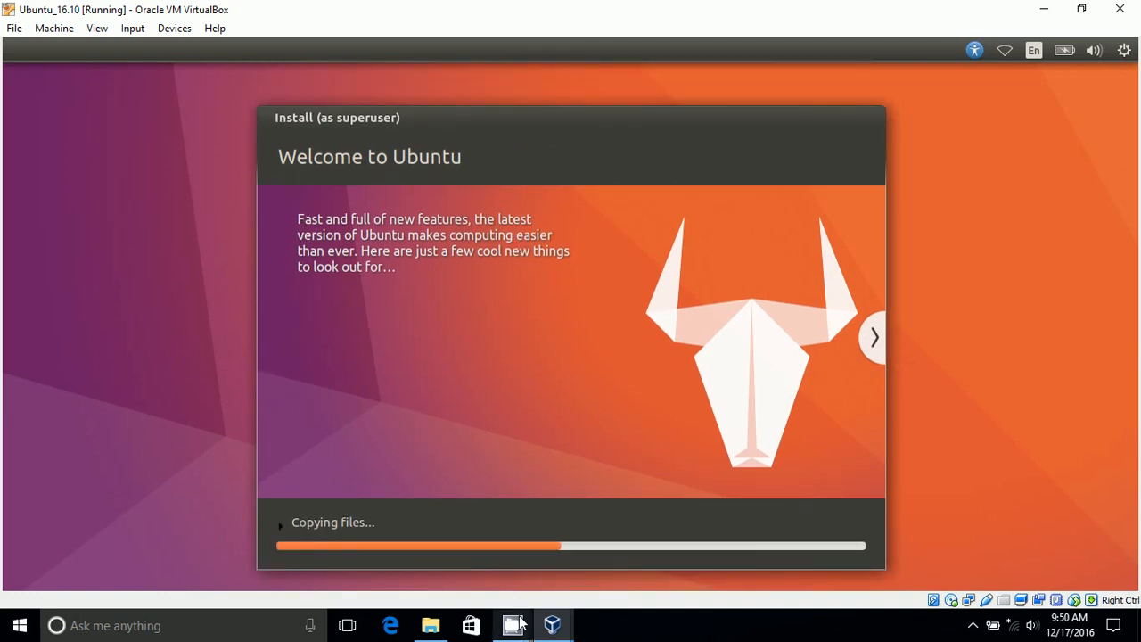
{"action": "mouse_move", "coordinate": [513, 624]}
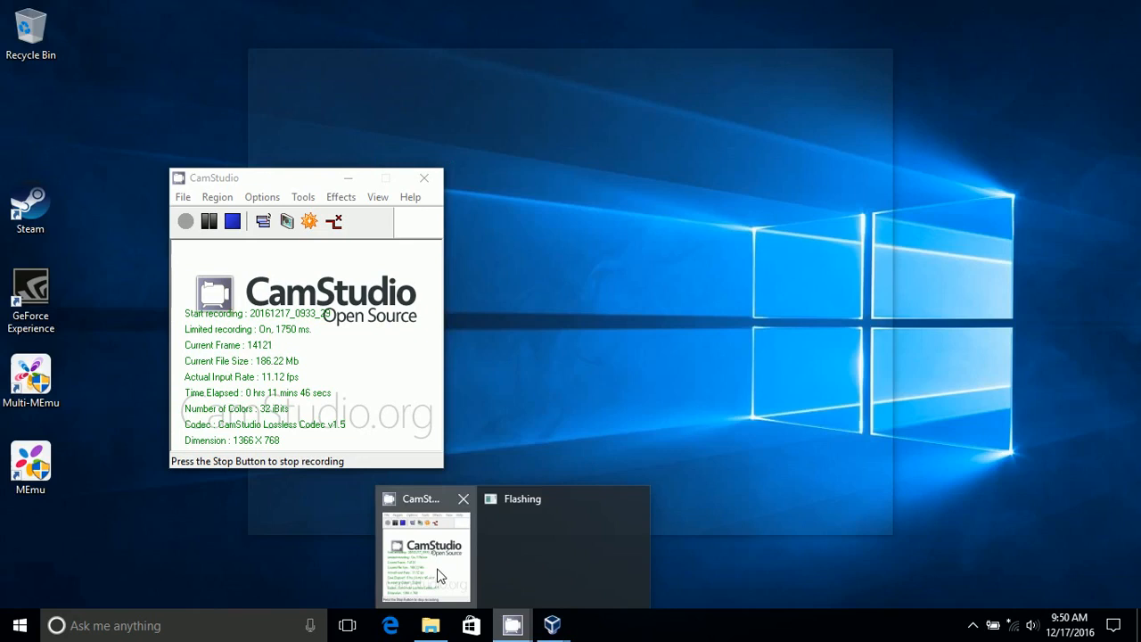
{"action": "left_click", "coordinate": [436, 575]}
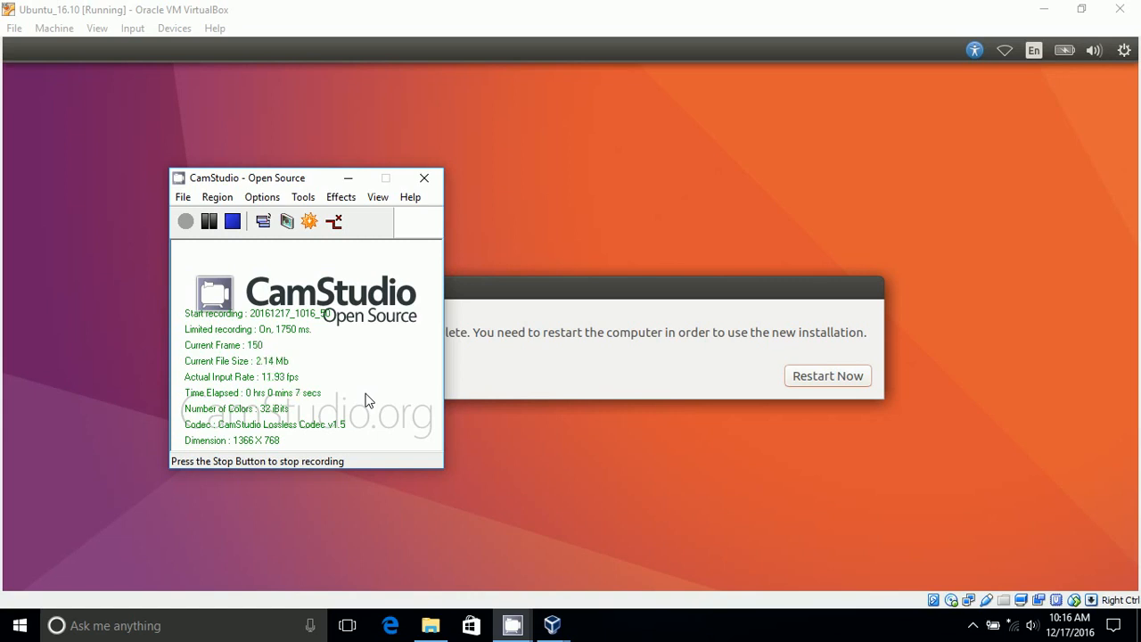
Step: Restart the virtual machine to complete the Ubuntu installation, and confirm that the installation medium is removed
{"action": "left_click", "coordinate": [606, 324]}
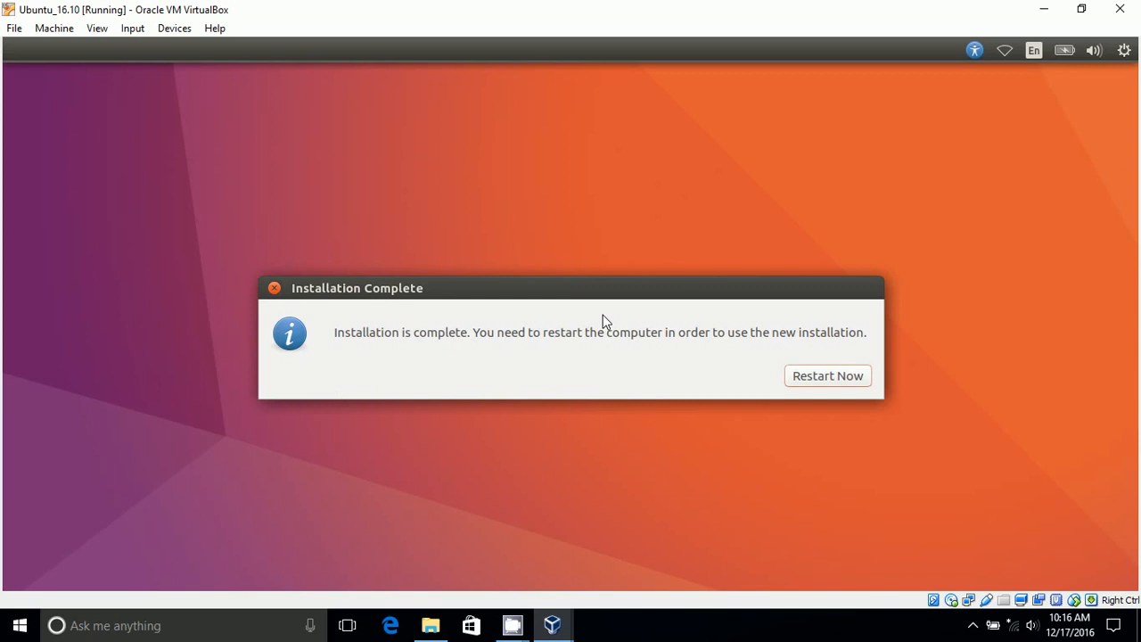
{"action": "left_click", "coordinate": [813, 377]}
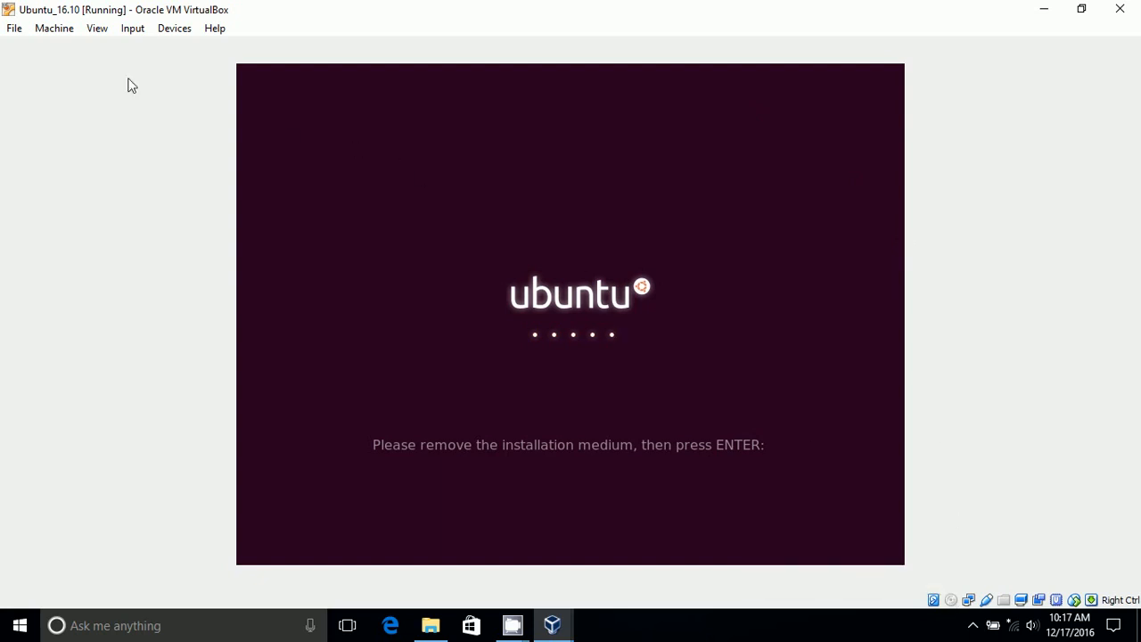
{"action": "left_click", "coordinate": [167, 33]}
{"action": "mouse_move", "coordinate": [177, 47]}
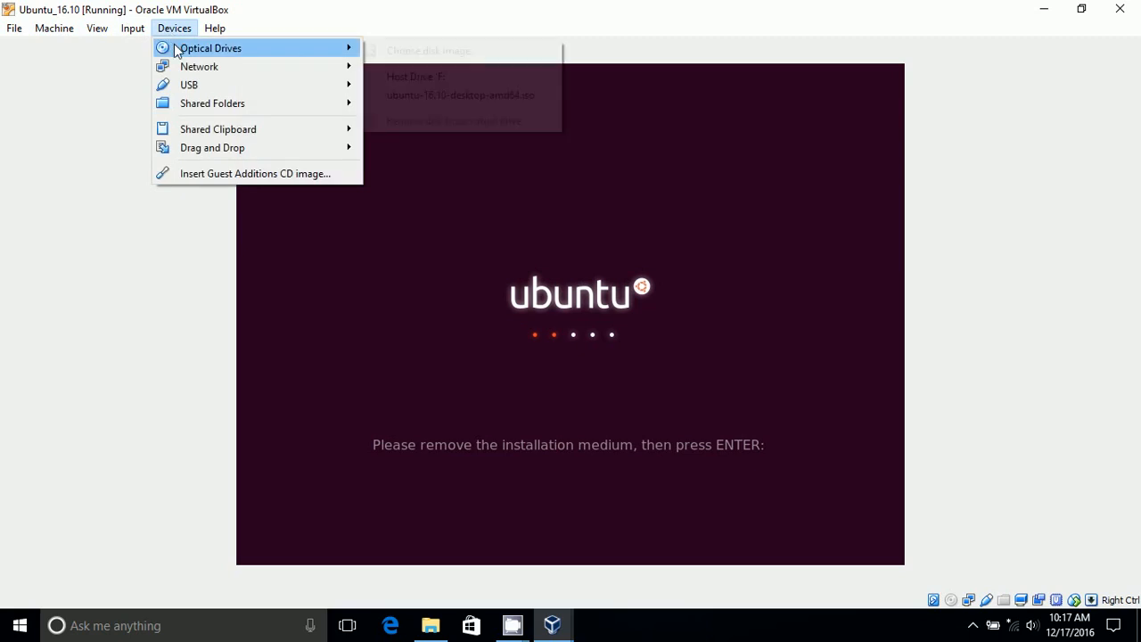
{"action": "left_click", "coordinate": [359, 17]}
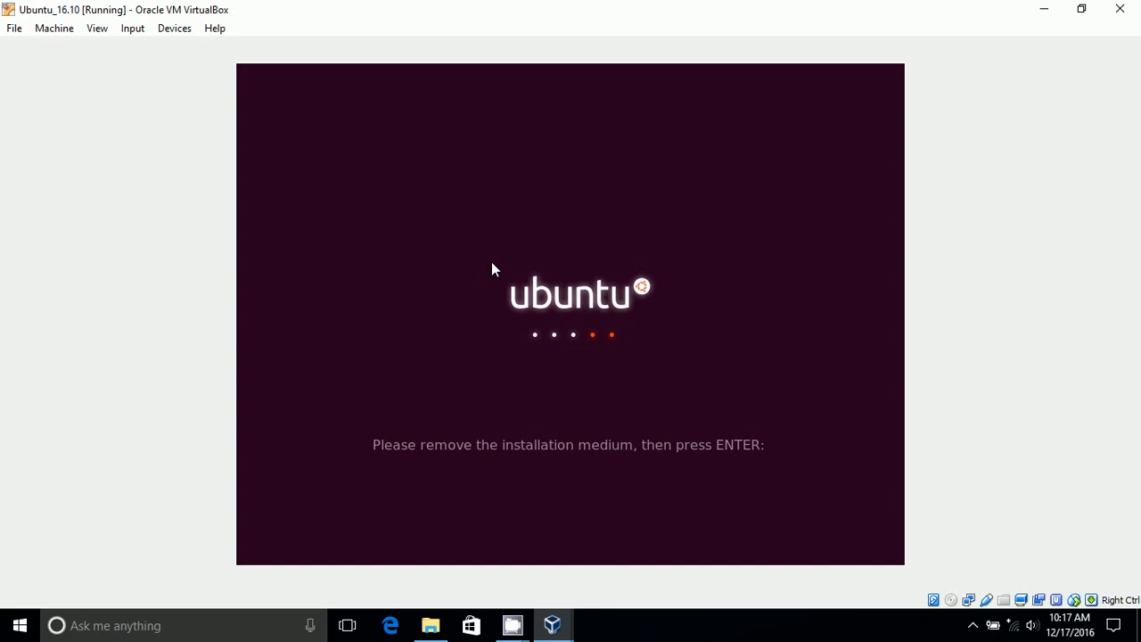
{"action": "key", "text": "Return"}
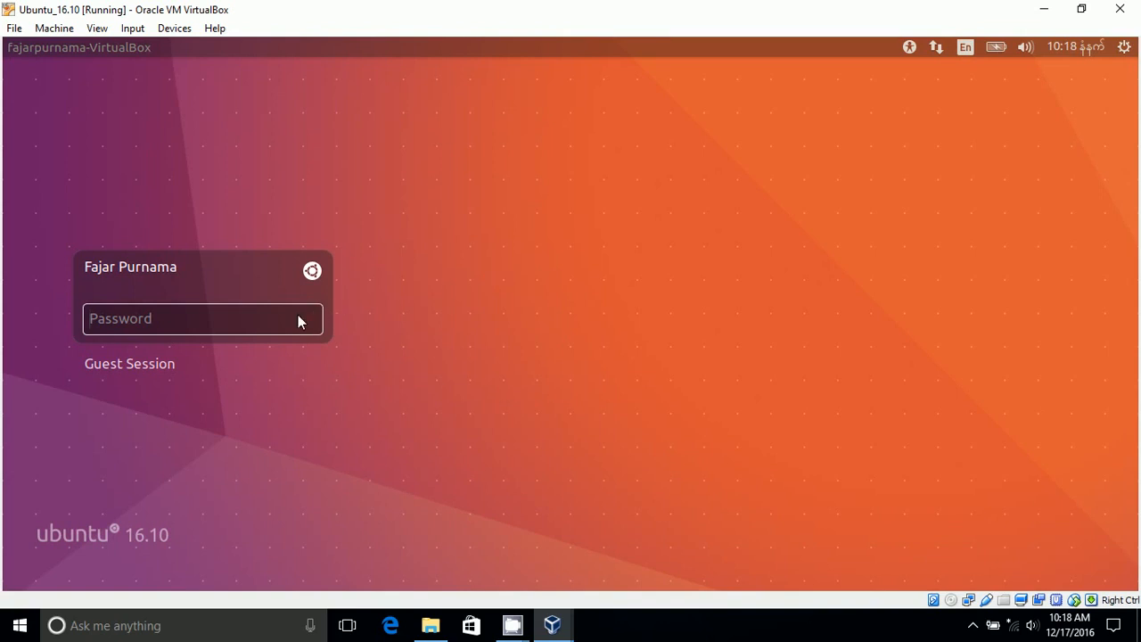
Step: Log in to the newly installed Ubuntu system with the account password
{"action": "type", "text": "••••••••••"}
{"action": "key", "text": "Return"}
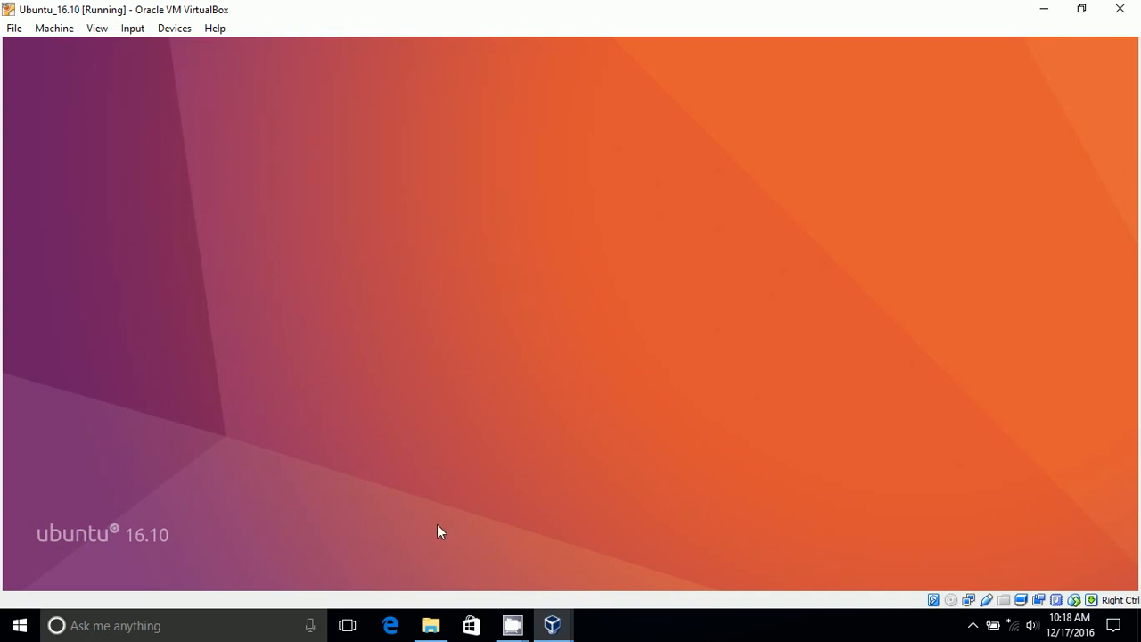
Step: Bring up the VirtualBox Manager to check the Ubuntu_16.10 machine's status, and return to the running machine's window
{"action": "mouse_move", "coordinate": [552, 624]}
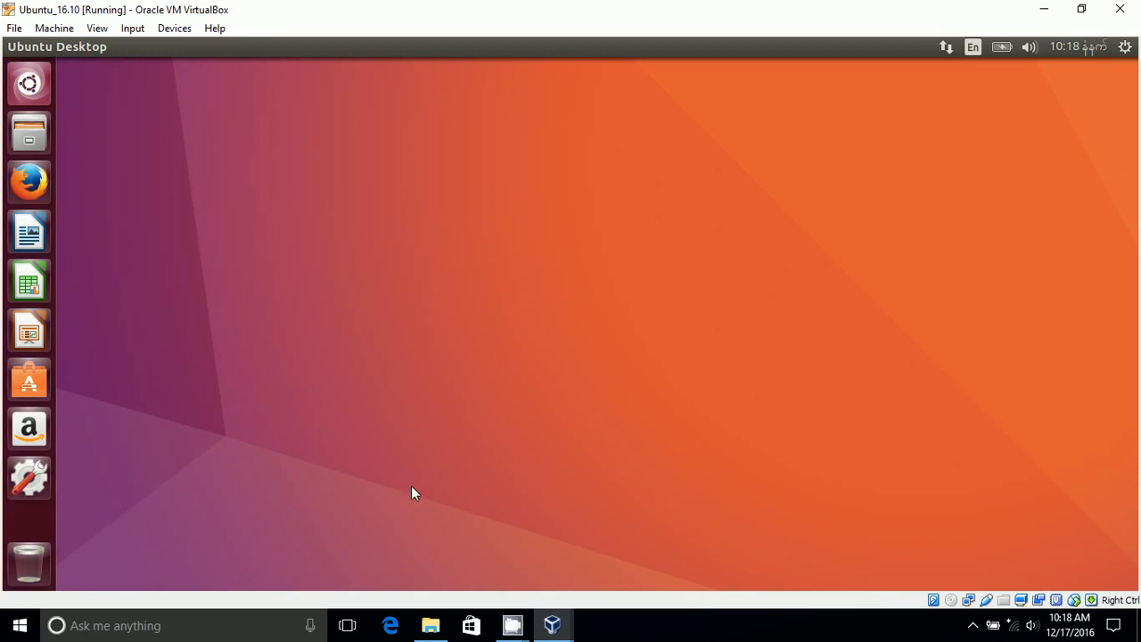
{"action": "mouse_move", "coordinate": [552, 624]}
{"action": "left_click", "coordinate": [443, 548]}
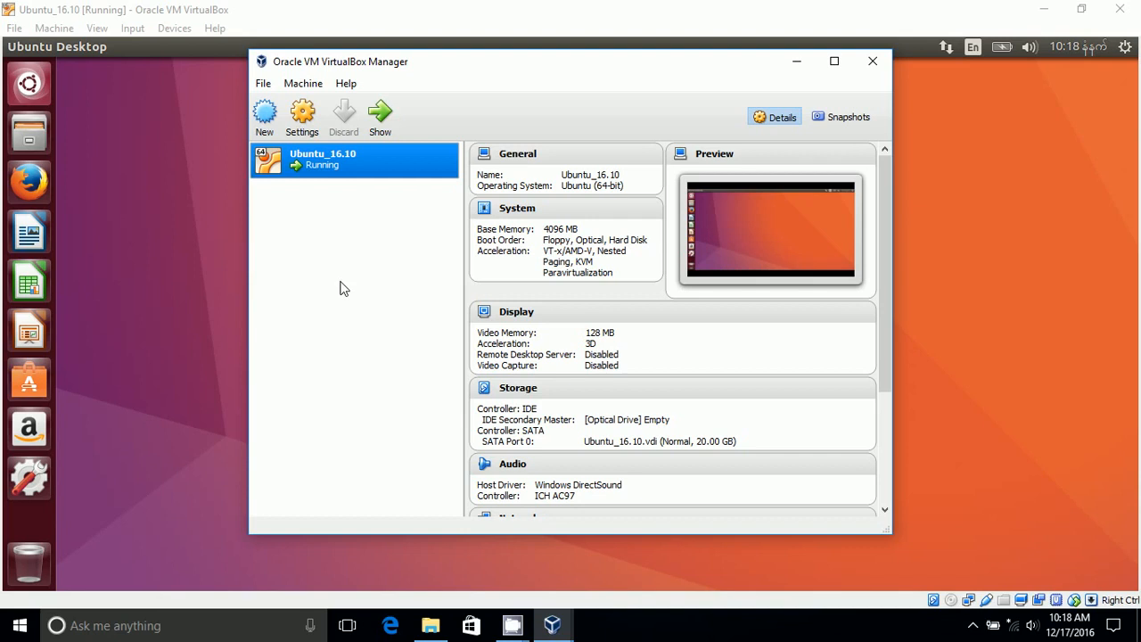
{"action": "left_click", "coordinate": [153, 13]}
{"action": "left_click", "coordinate": [14, 27]}
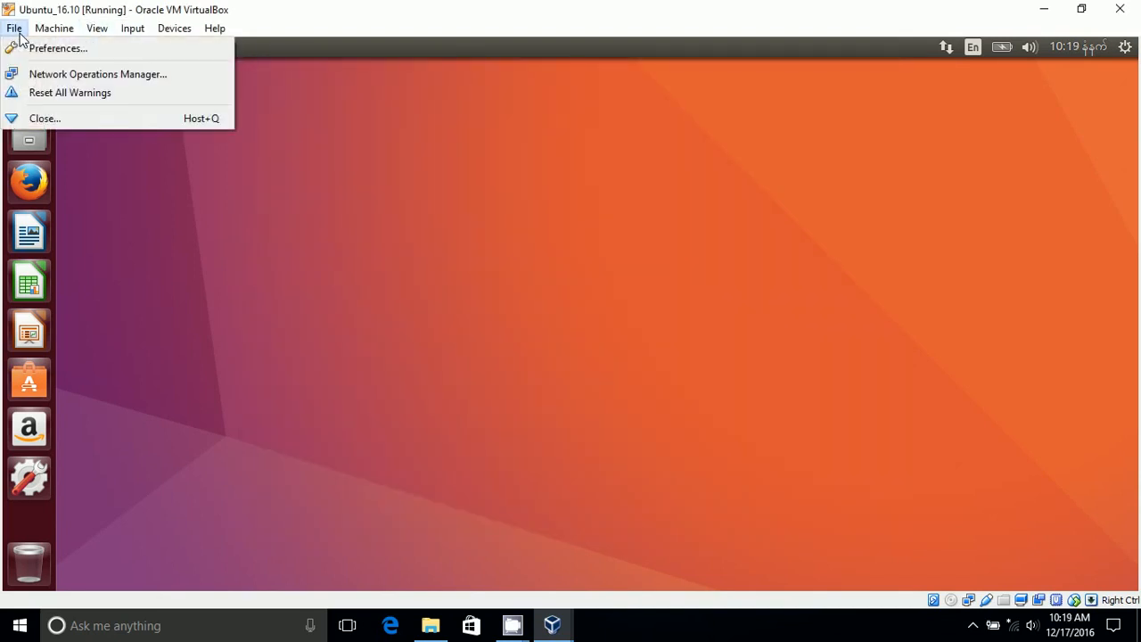
{"action": "left_click", "coordinate": [150, 141]}
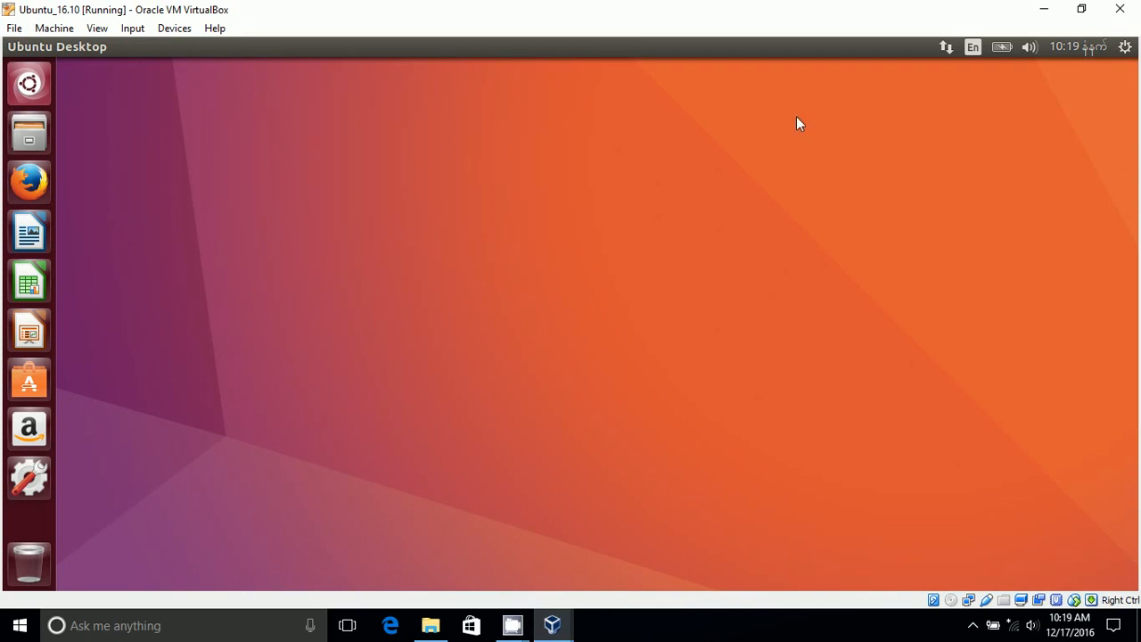
Step: Shut down Ubuntu from within the virtual machine and confirm the shutdown
{"action": "left_click", "coordinate": [1124, 47]}
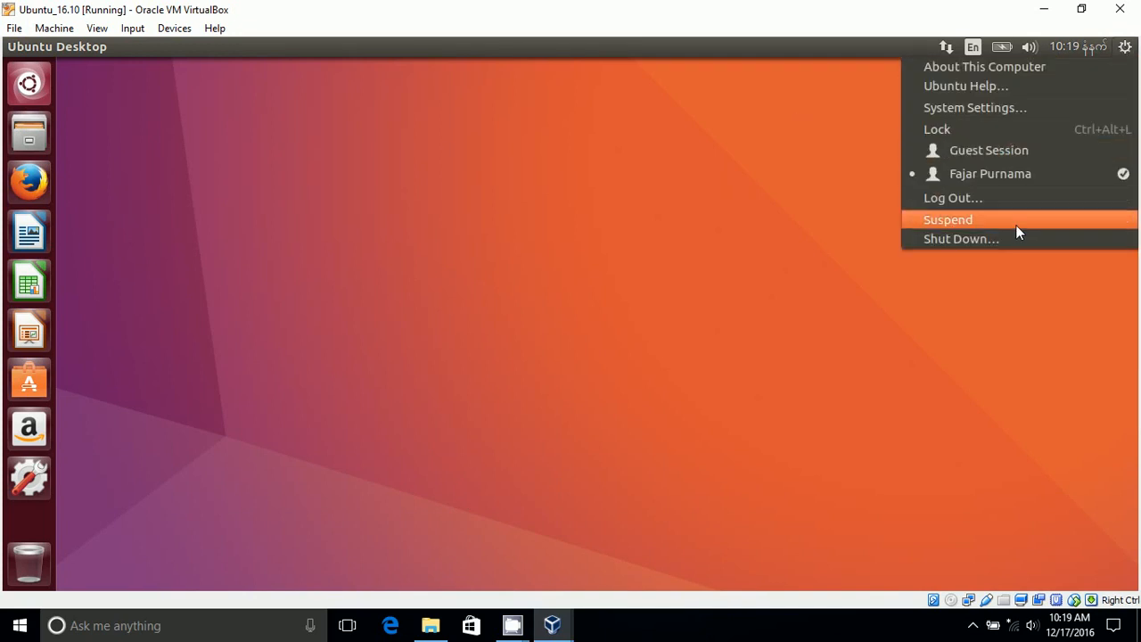
{"action": "left_click", "coordinate": [1008, 246]}
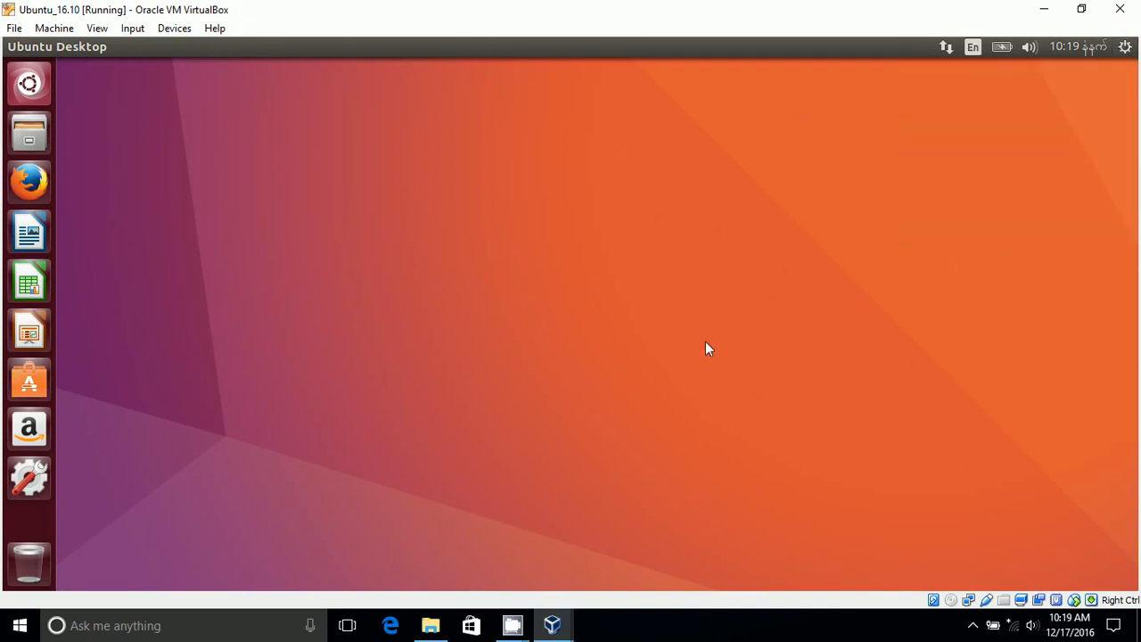
{"action": "left_click", "coordinate": [669, 378]}
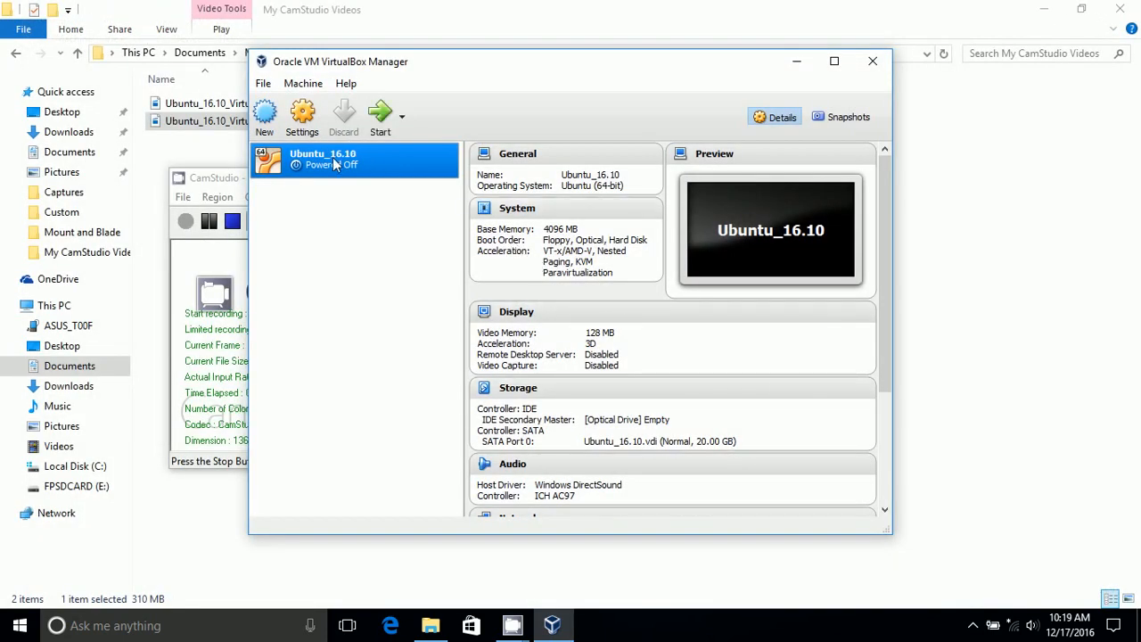
Step: Review the appliance export settings for the Ubuntu_16.10 machine, including the available formats, and cancel the export
{"action": "left_click", "coordinate": [264, 83]}
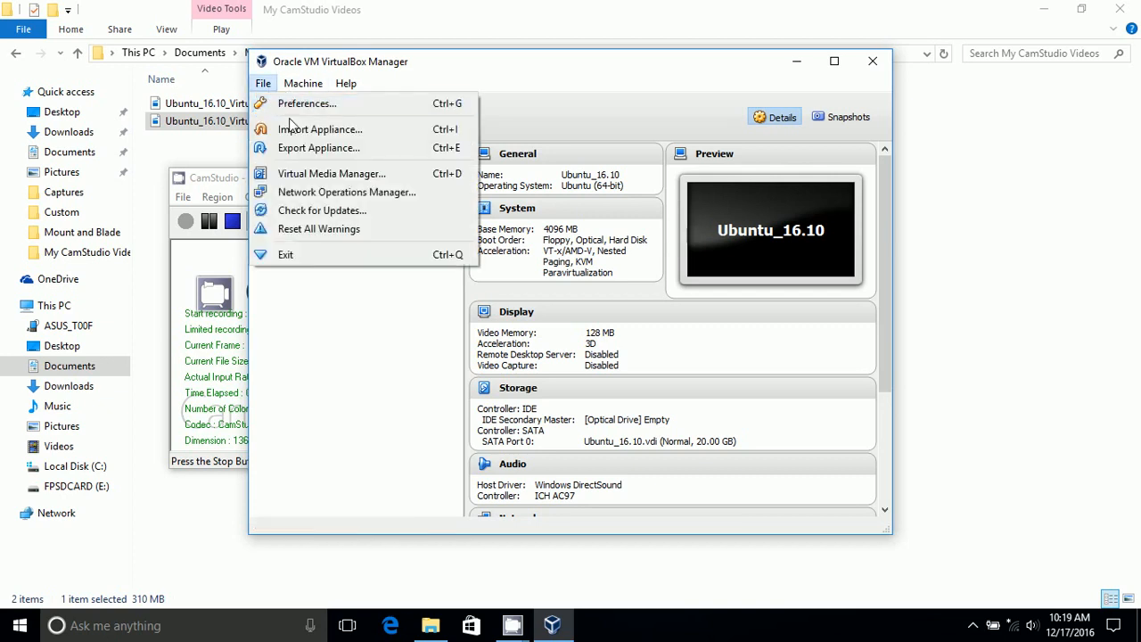
{"action": "left_click", "coordinate": [298, 148]}
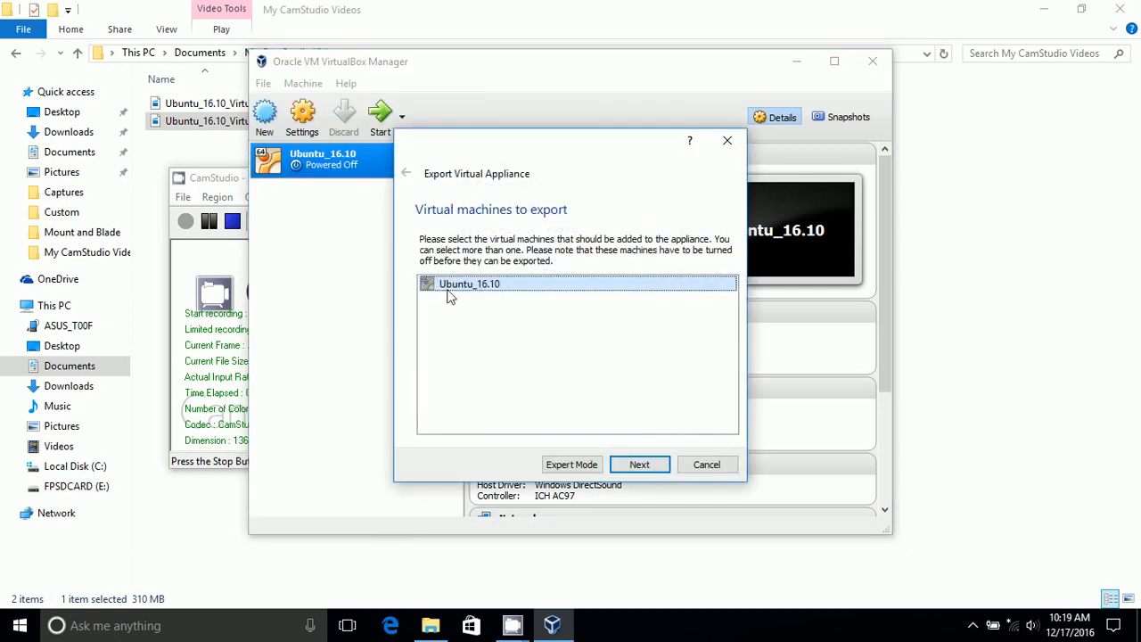
{"action": "left_click", "coordinate": [639, 463]}
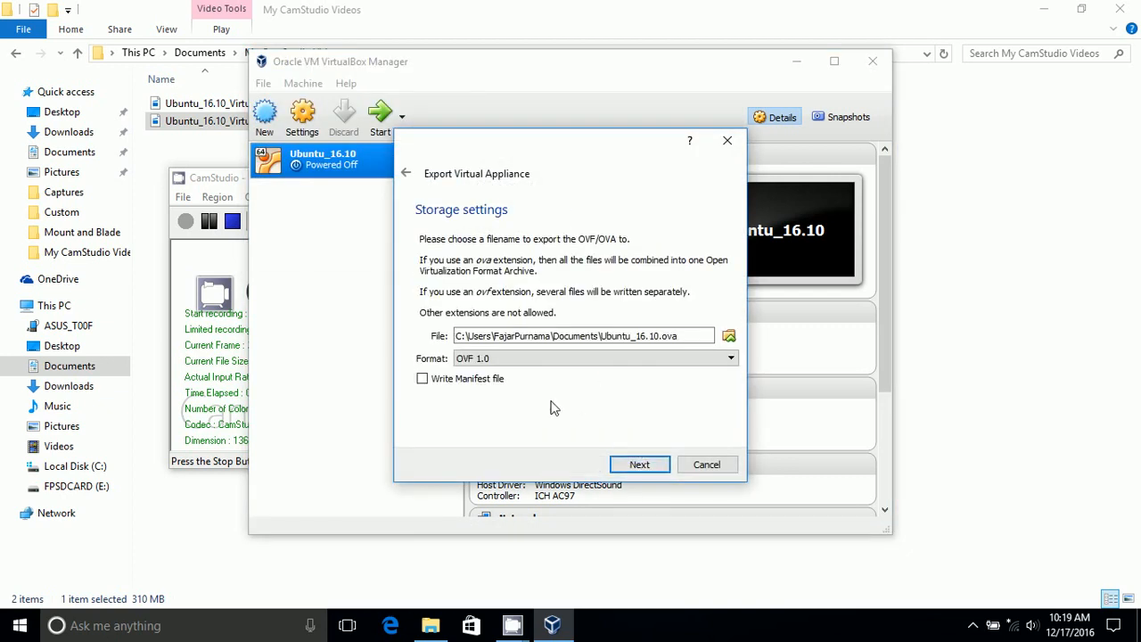
{"action": "left_click", "coordinate": [530, 358]}
{"action": "left_click", "coordinate": [529, 358]}
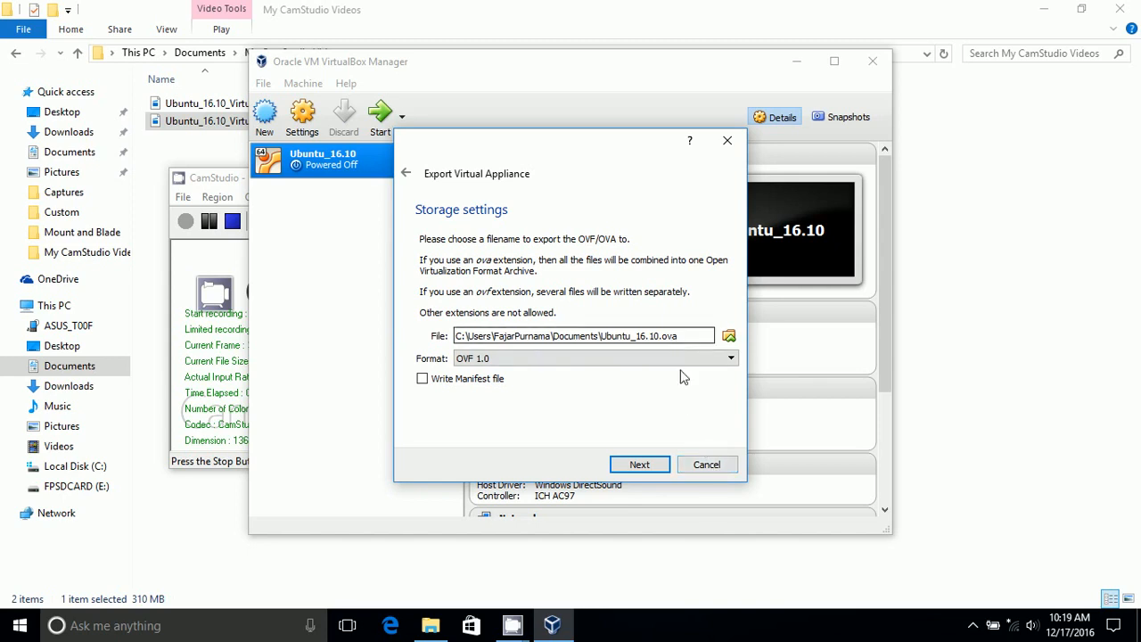
{"action": "left_click", "coordinate": [706, 465]}
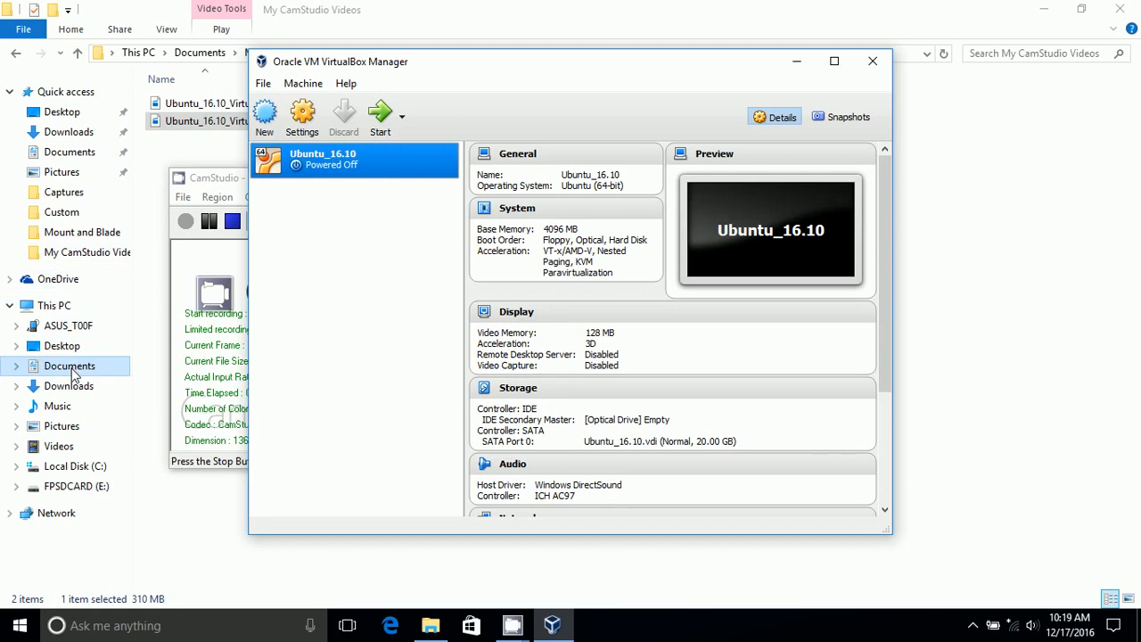
Step: In File Explorer, examine the Ubuntu_16.10 machine's files in the VirtualBox VMs folder under the user's folder on drive C:, and put the window away
{"action": "left_click", "coordinate": [91, 466]}
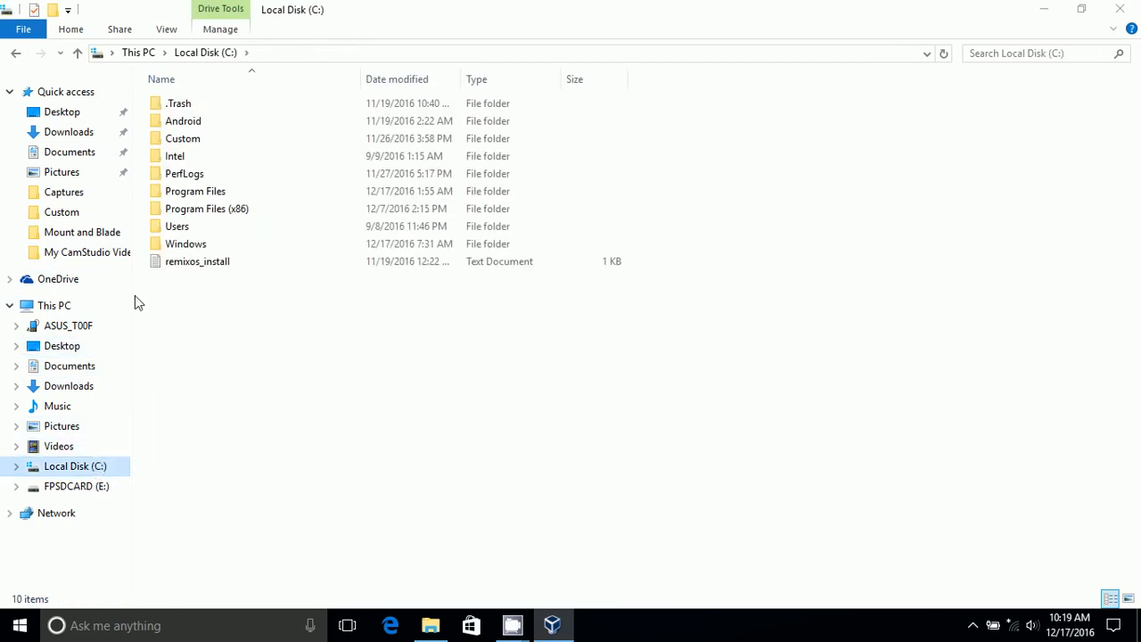
{"action": "double_click", "coordinate": [177, 227]}
{"action": "double_click", "coordinate": [188, 121]}
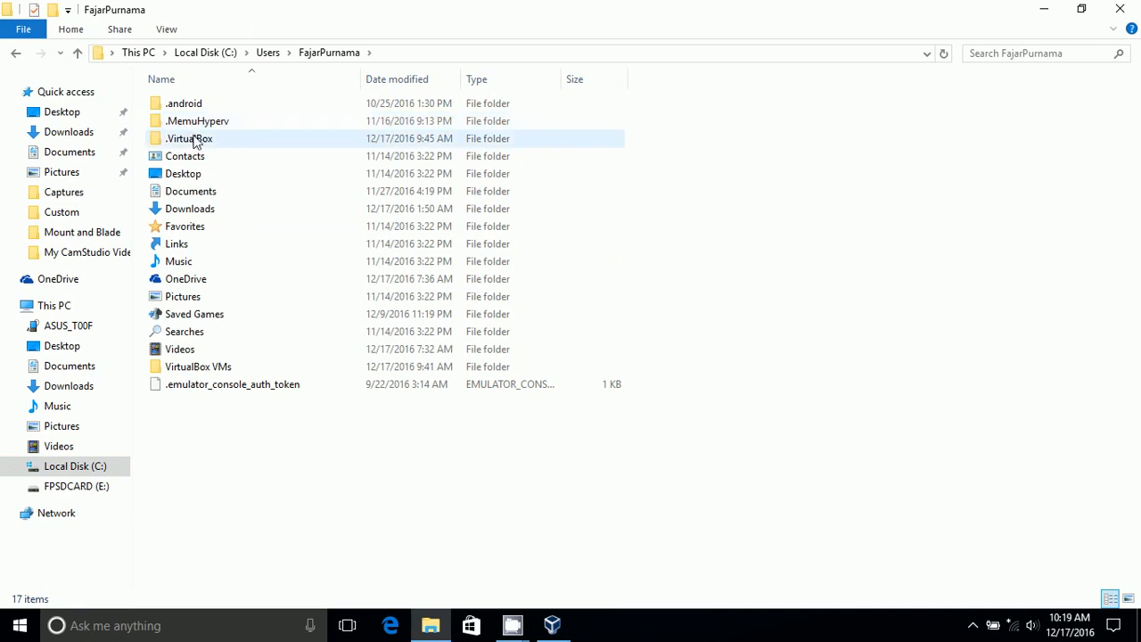
{"action": "double_click", "coordinate": [212, 367]}
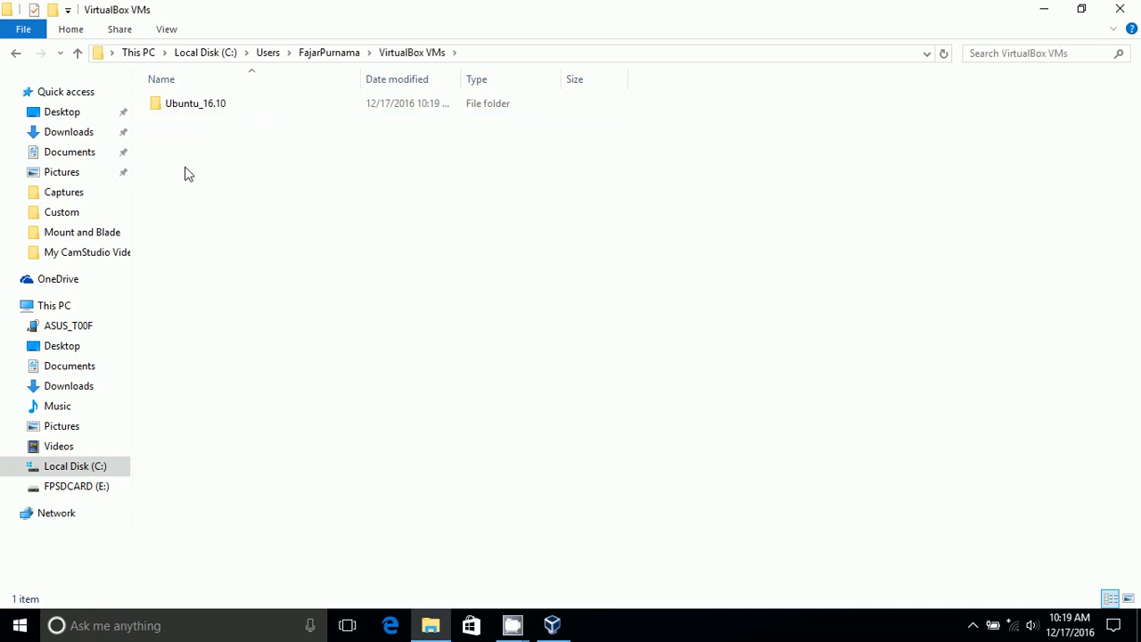
{"action": "double_click", "coordinate": [203, 106]}
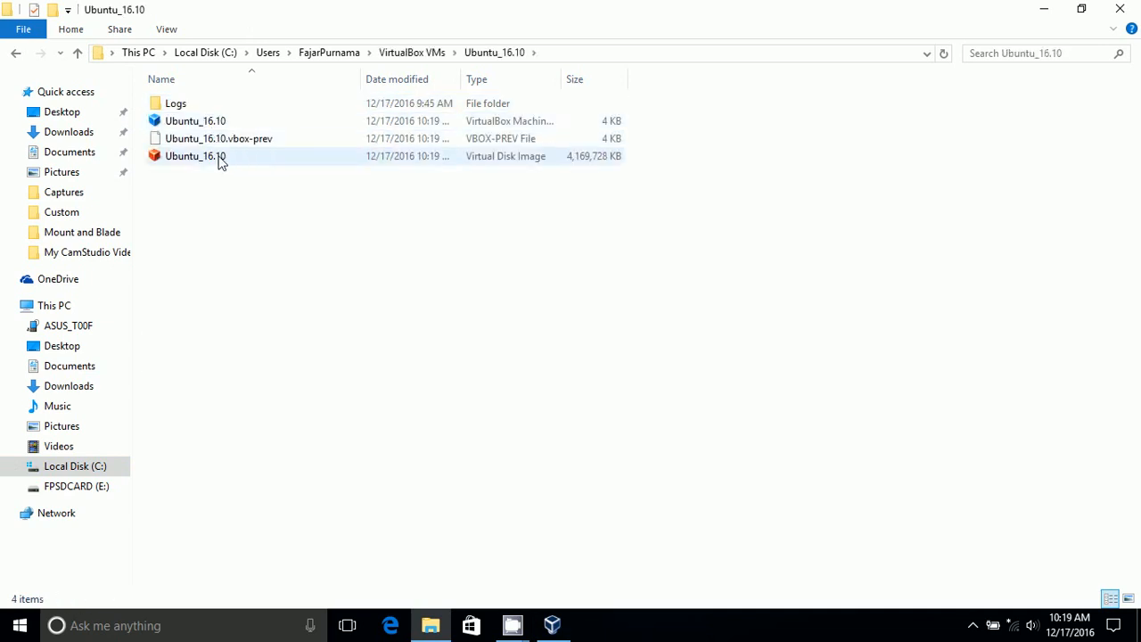
{"action": "left_click", "coordinate": [208, 125]}
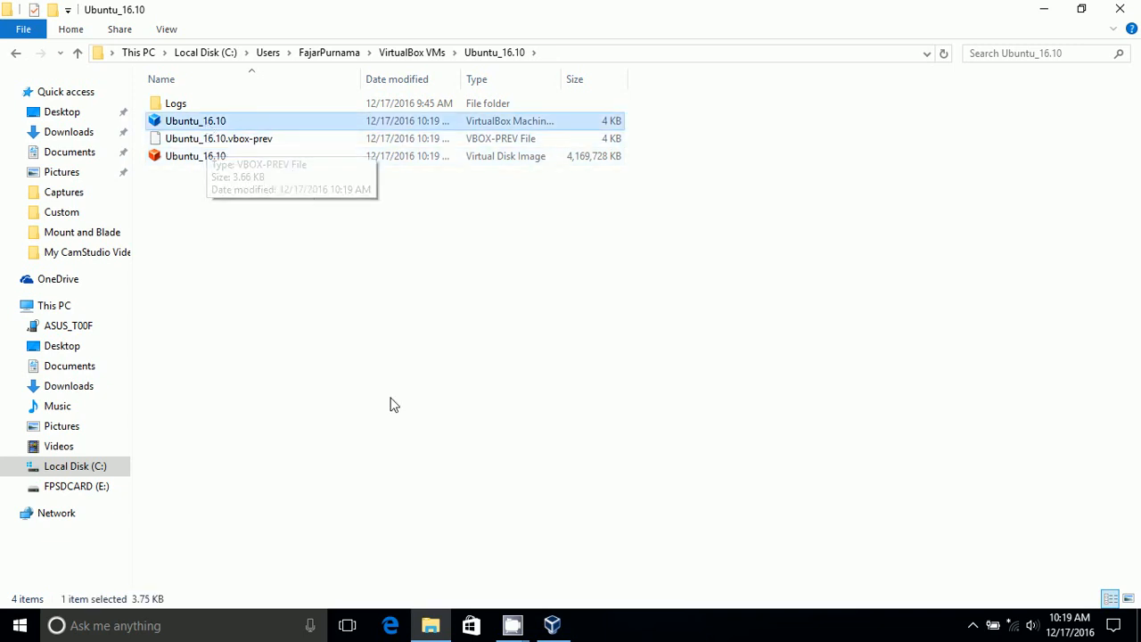
{"action": "left_click", "coordinate": [451, 624]}
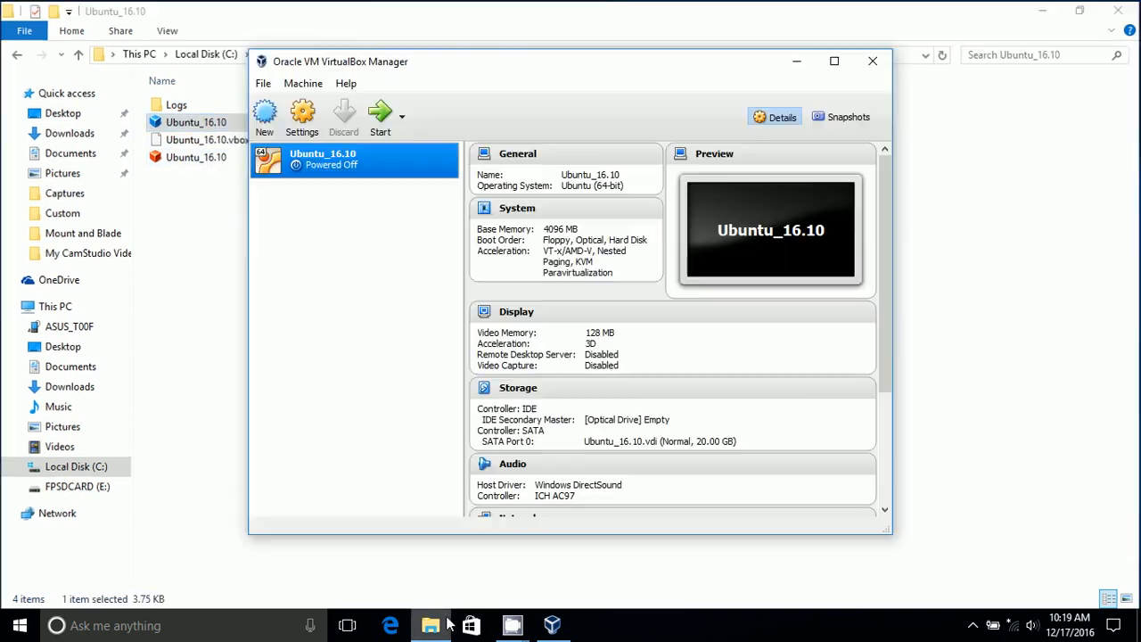
{"action": "left_click", "coordinate": [264, 84]}
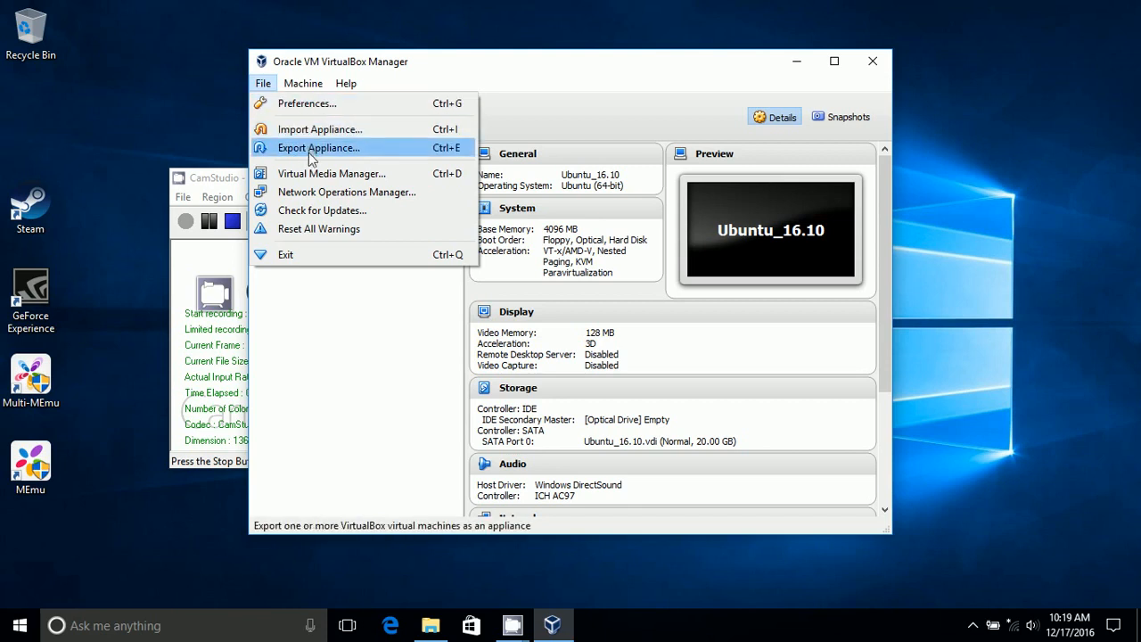
{"action": "left_click", "coordinate": [359, 330]}
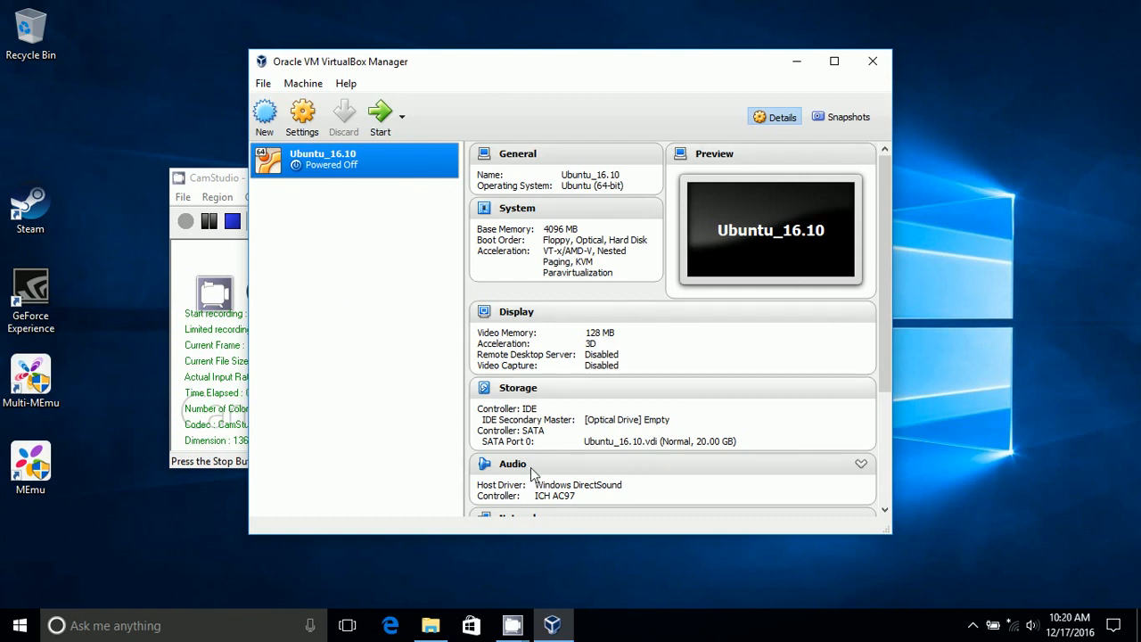
{"action": "left_click", "coordinate": [512, 625]}
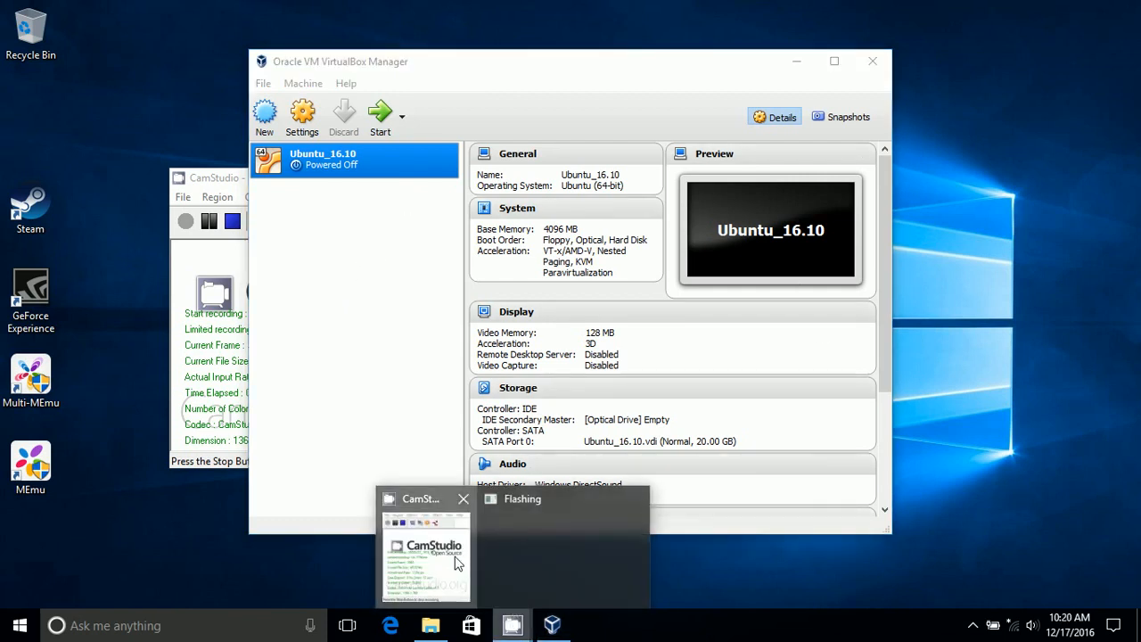